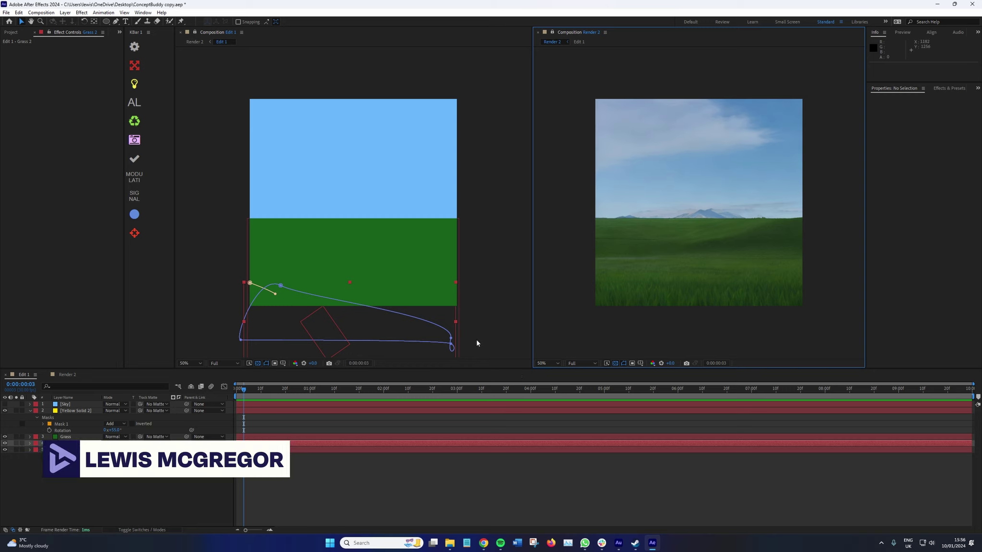
- Drag the second grass layer upward and flatten the lower orange ellipse of the donut
click(384, 336)
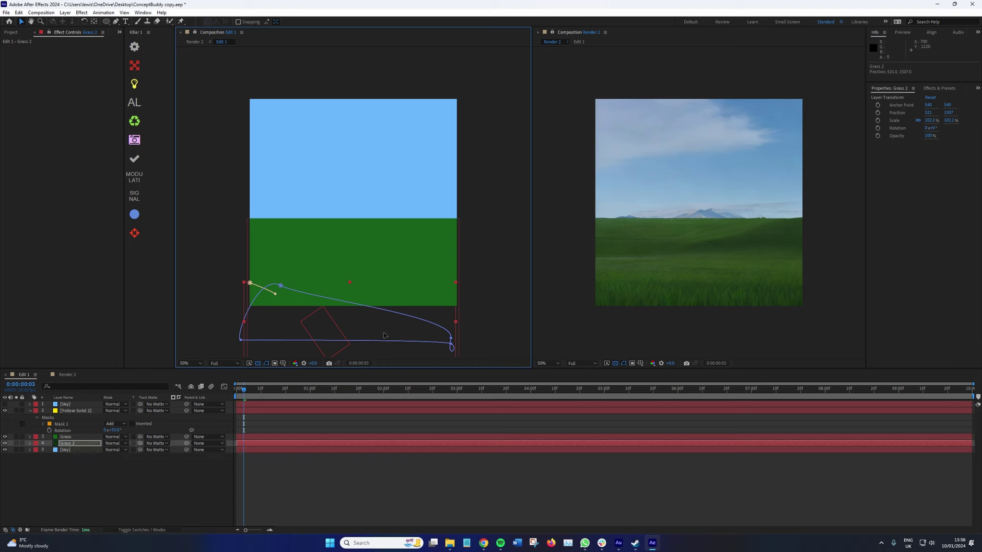
drag(384, 336, 393, 209)
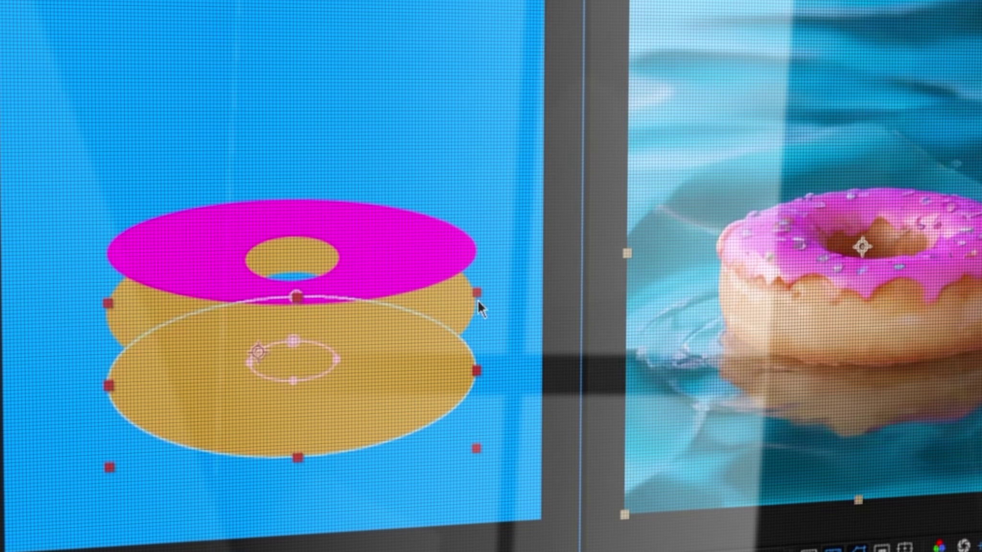
drag(478, 300, 475, 335)
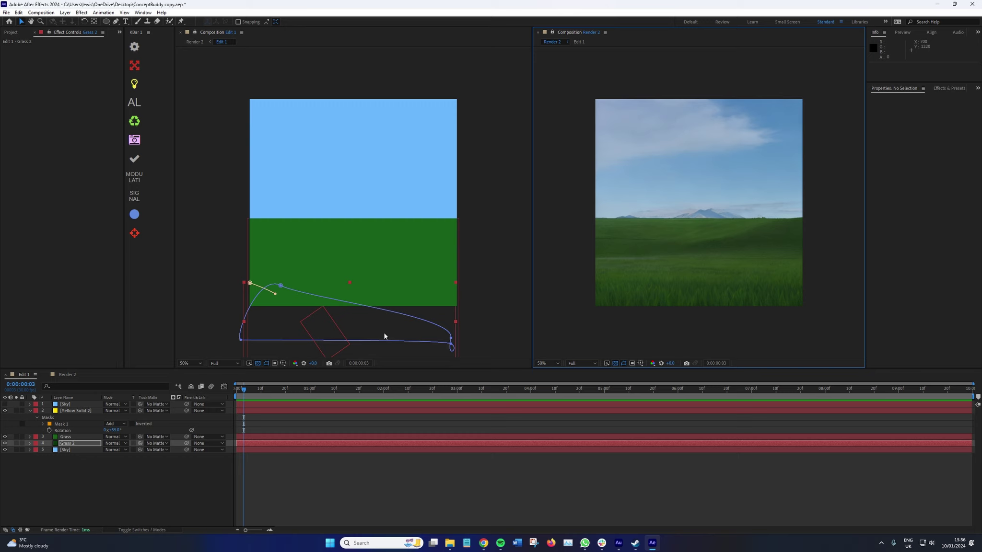
- Raise the Grass 2 dark green hill above the horizon to about Position 557, 885
click(384, 335)
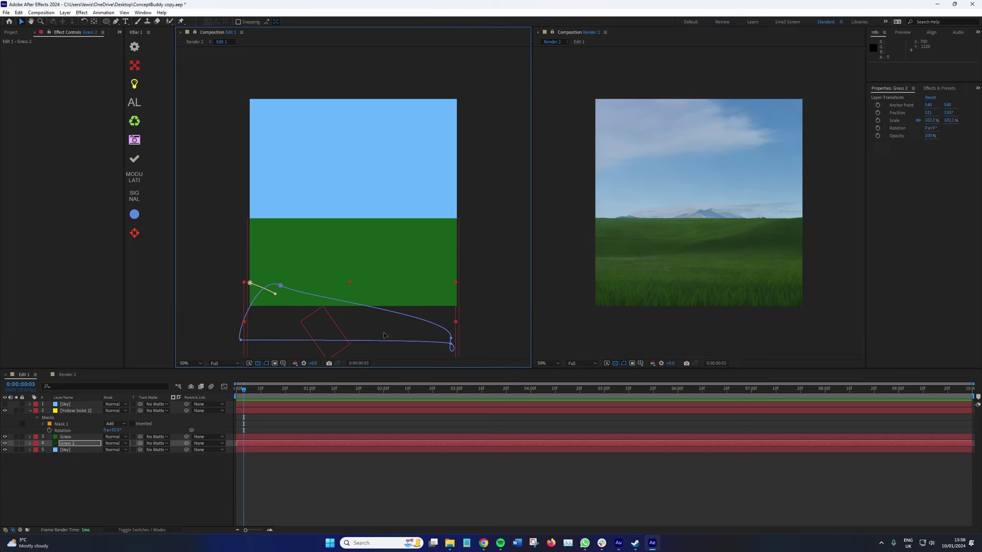
drag(384, 335, 394, 220)
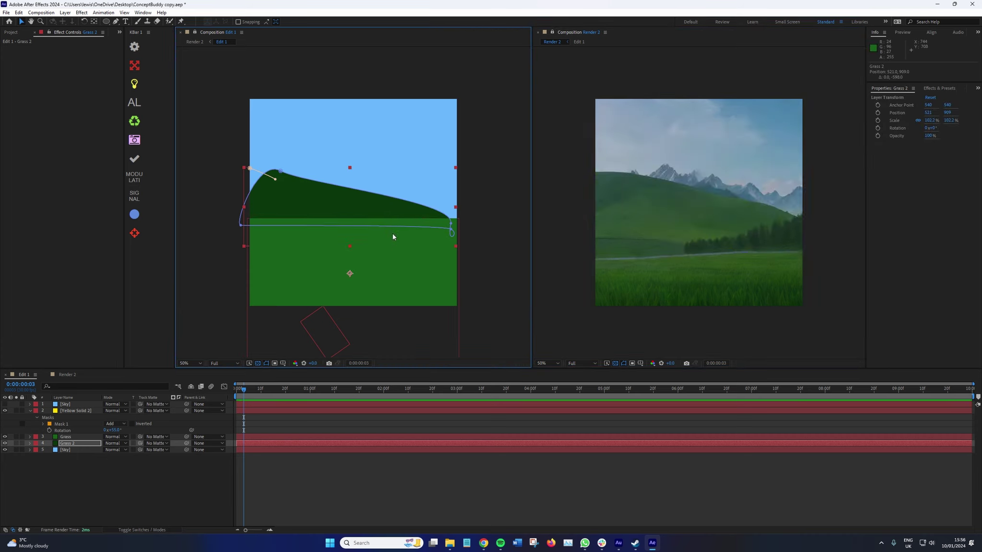
drag(392, 212, 393, 208)
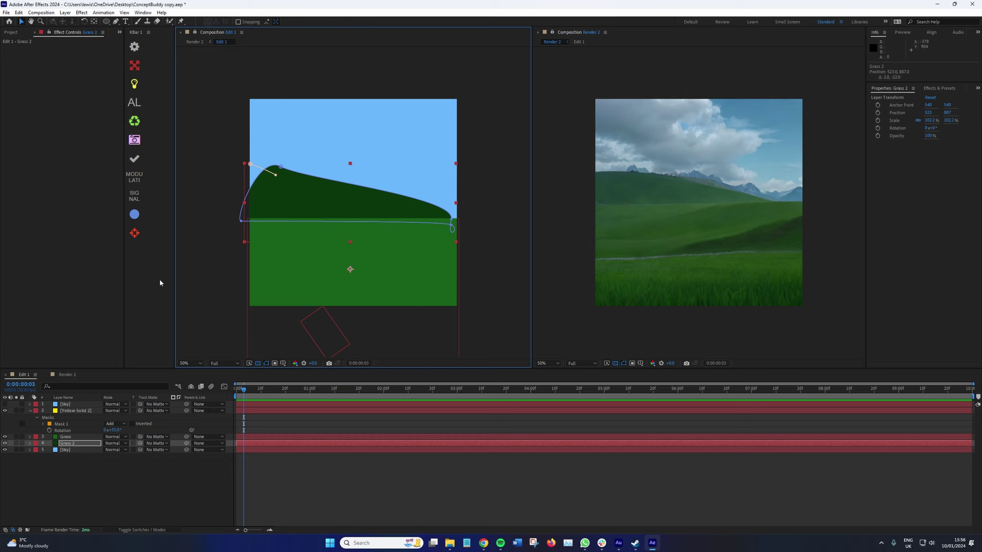
key(ctrl+z)
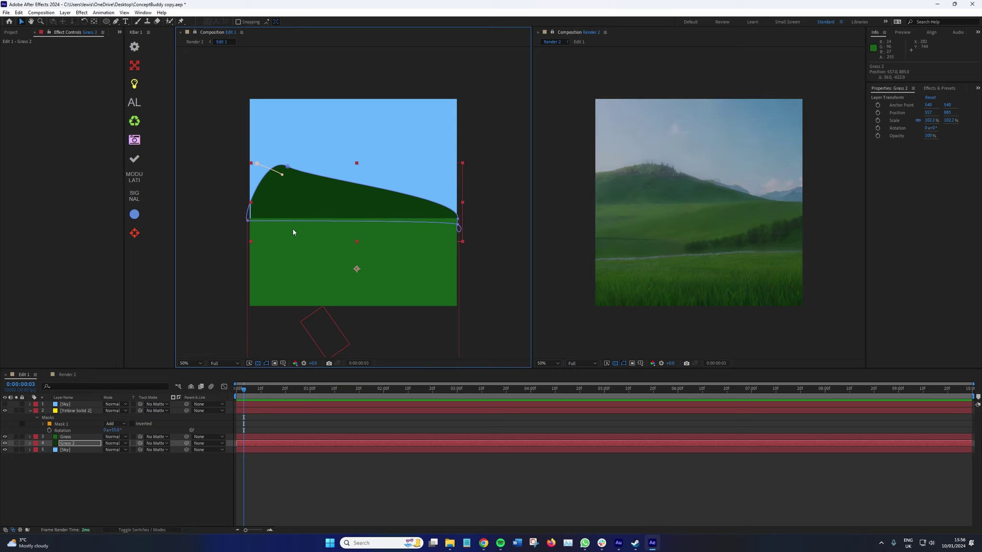
- Make the Sky layer visible again and reshape the upper edge of its wavy band
click(5, 404)
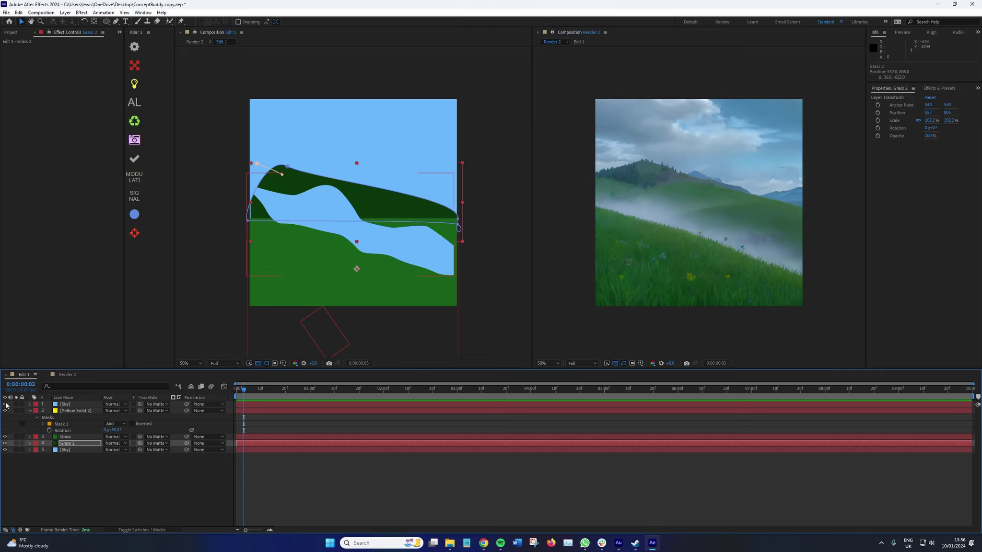
click(414, 255)
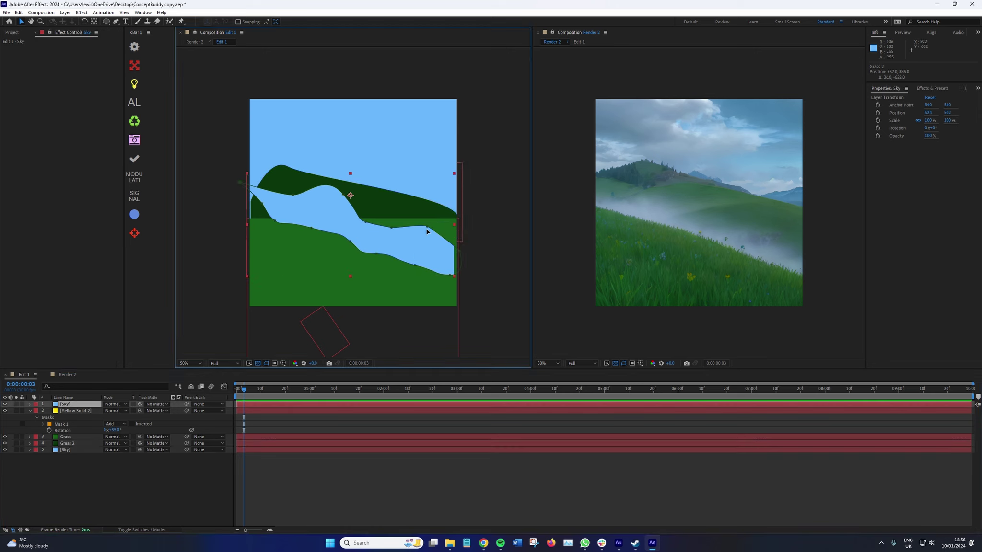
drag(427, 230, 425, 243)
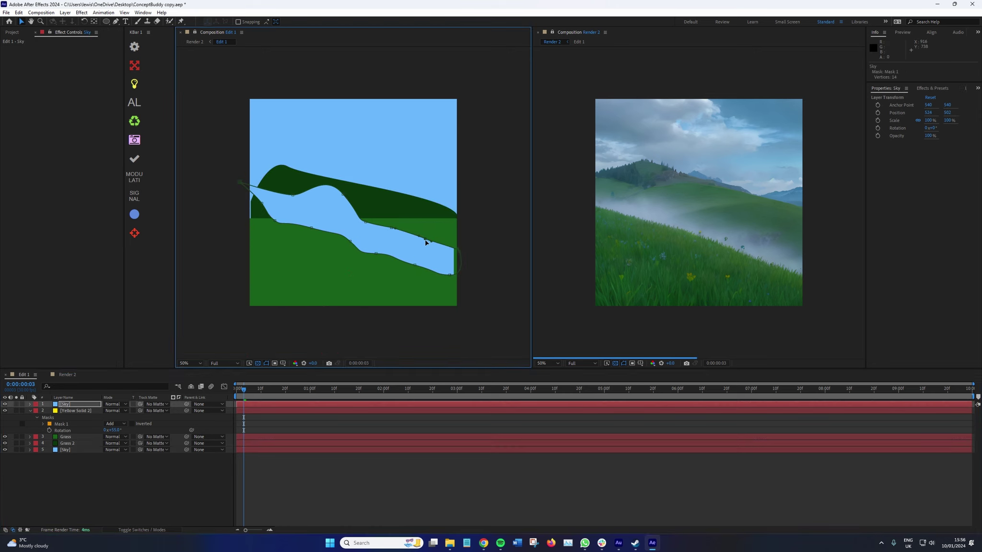
- Move the yellow ellipse up into the grass and fix the river shape's stray mask point
drag(330, 345, 329, 303)
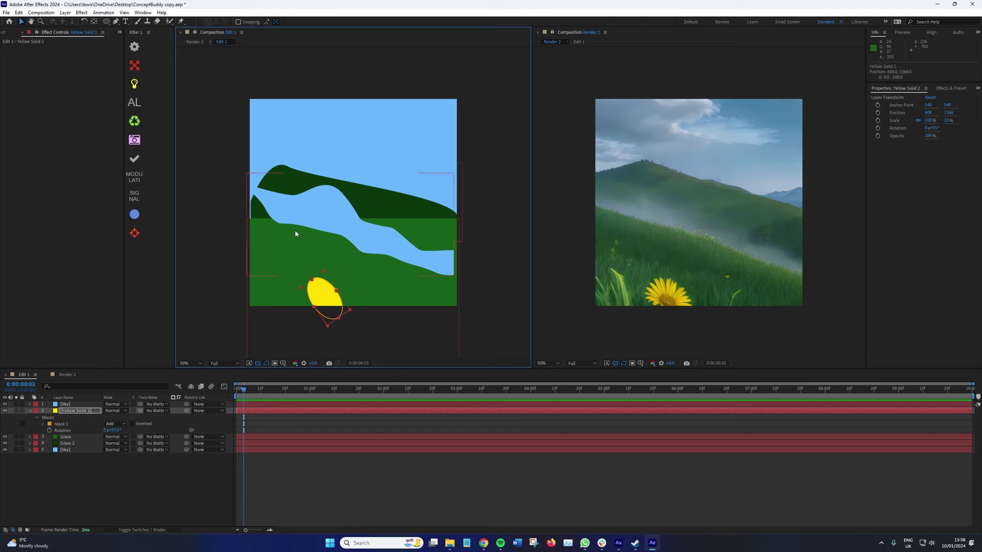
click(293, 213)
drag(242, 184, 258, 195)
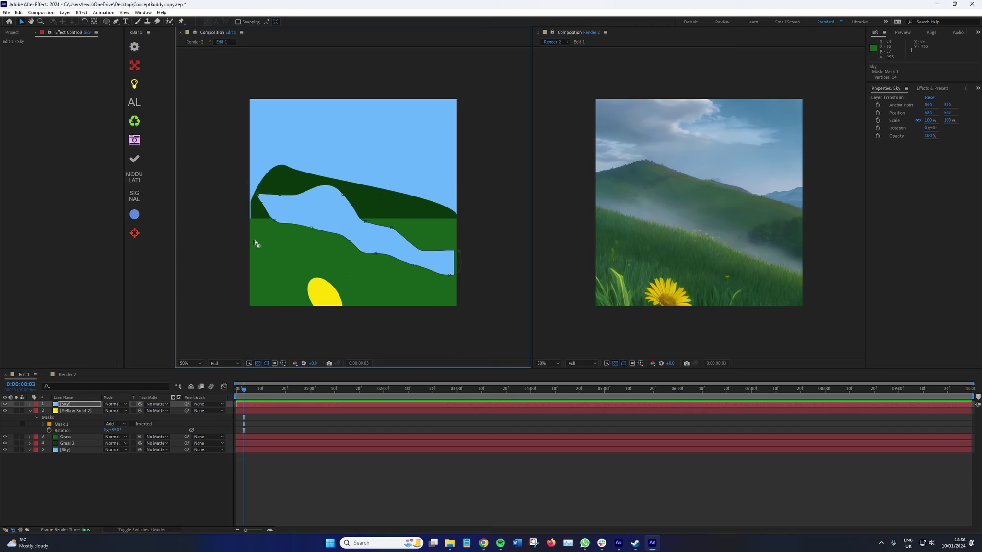
key(F2)
- Draw a closed red-filled triangle with the Pen tool above the dark hill as a mountain peak
key(g)
click(395, 139)
click(358, 206)
click(439, 215)
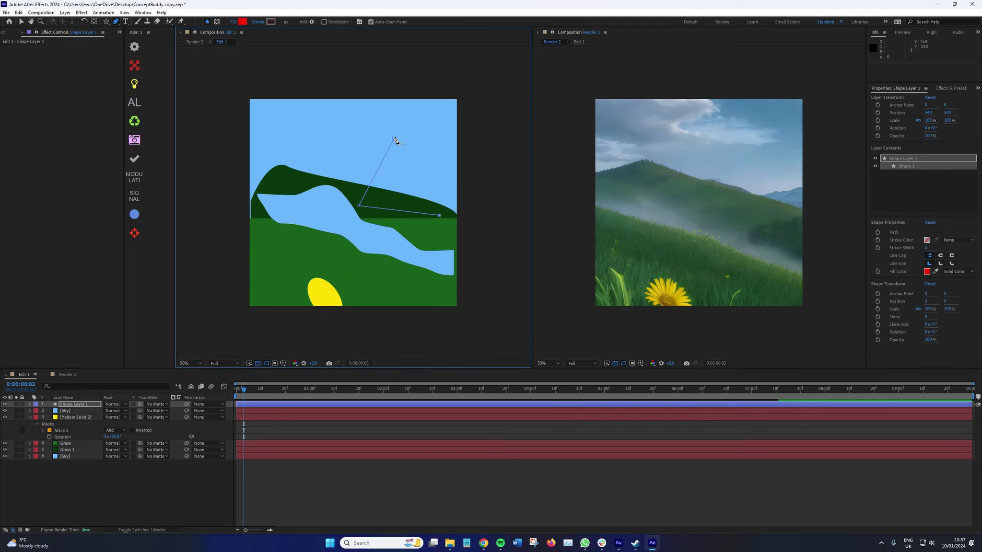
click(395, 139)
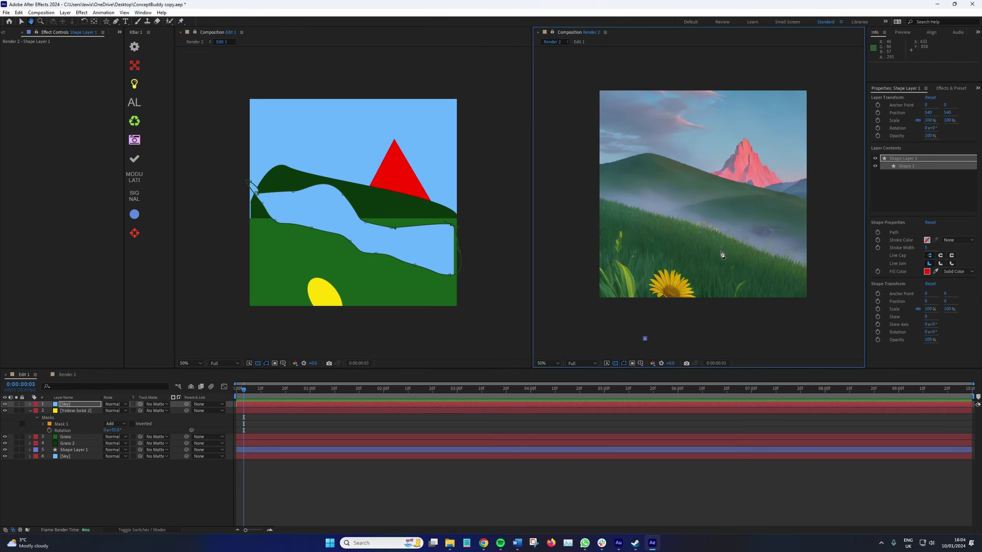
key(g)
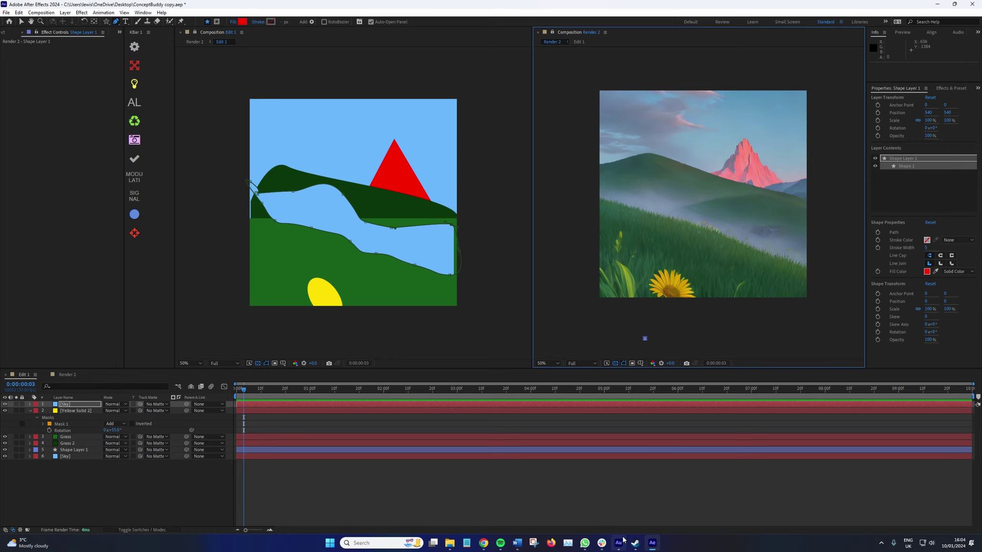
scroll(647, 326, up, 2)
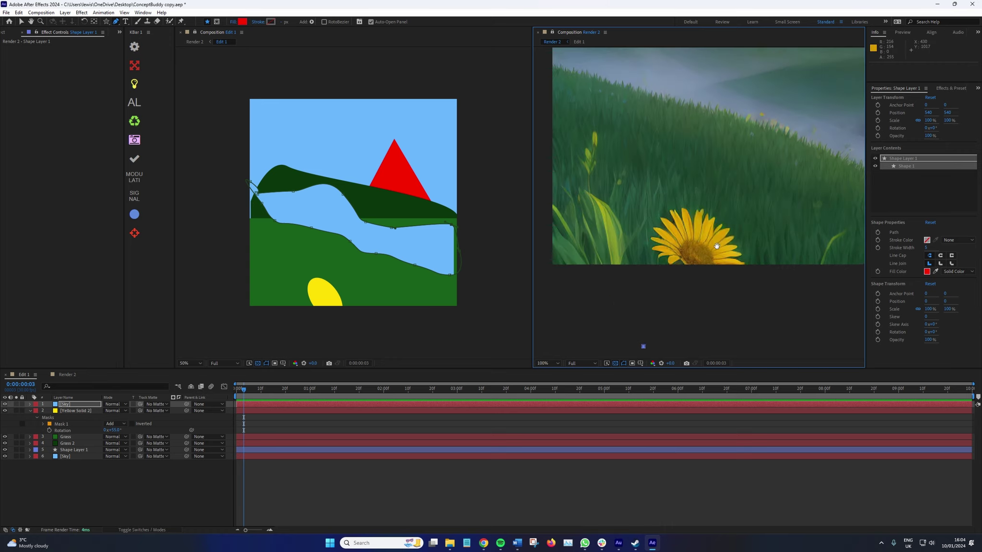
scroll(673, 273, down, 2)
scroll(684, 267, up, 2)
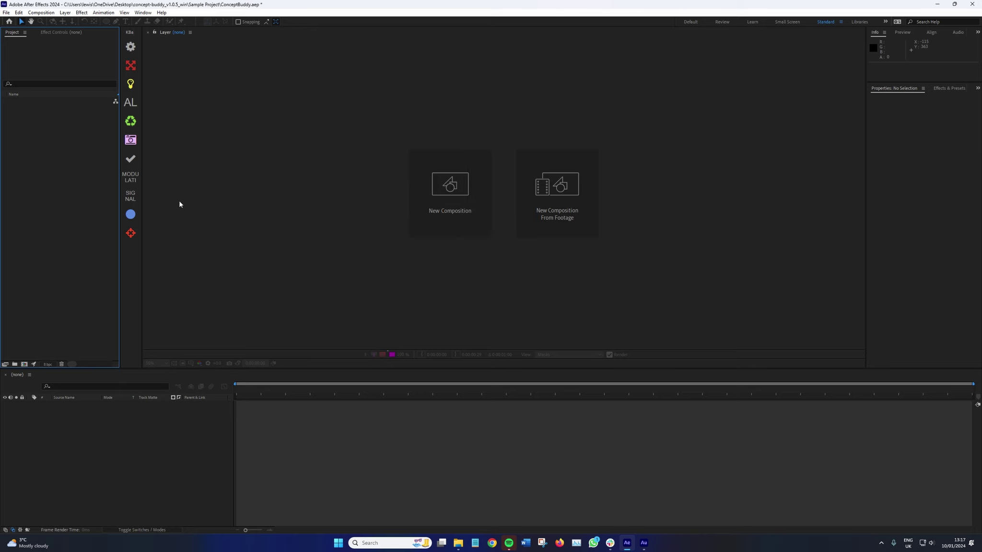
- Create a composition named Edit with the Social Media Square 1080x1080 preset
right_click(79, 228)
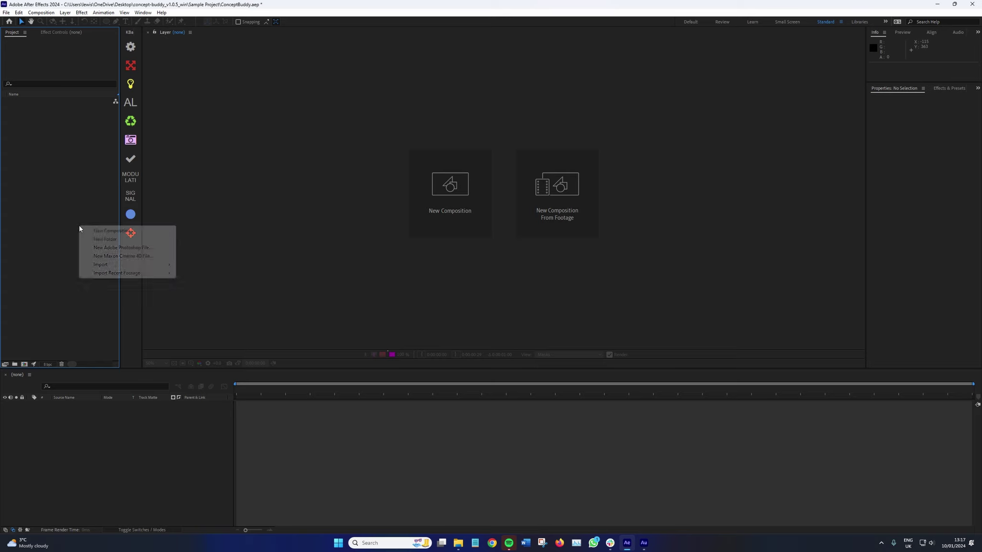
click(135, 231)
text(Edit)
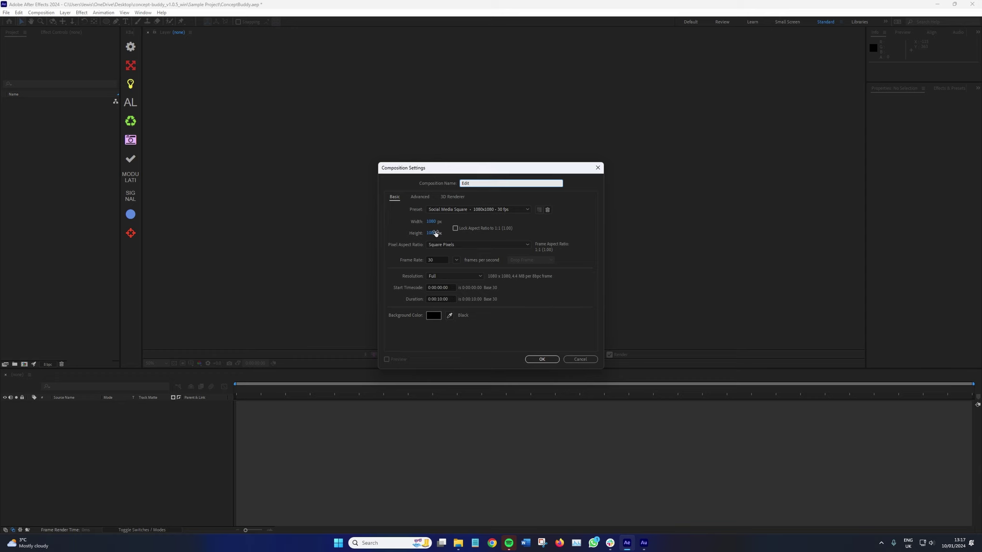
click(457, 210)
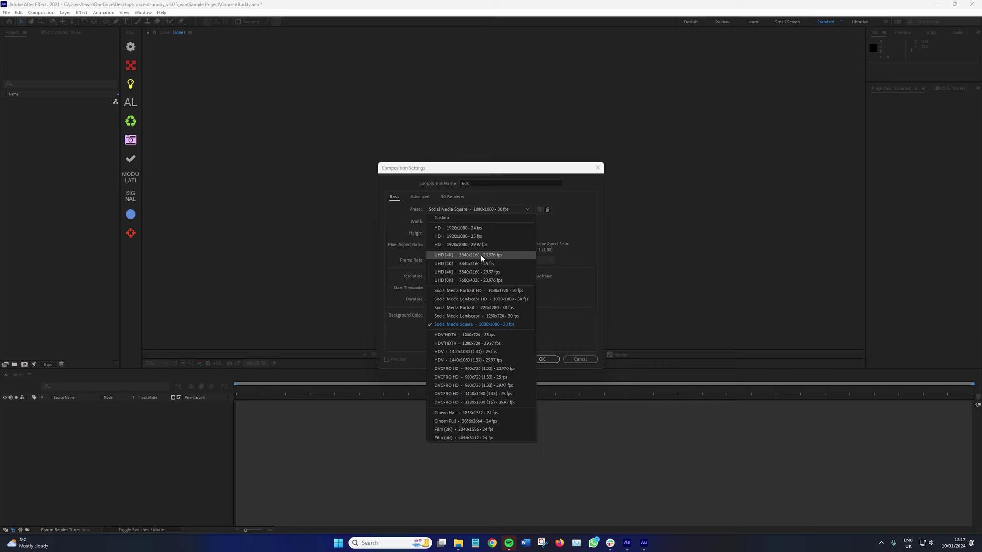
click(393, 221)
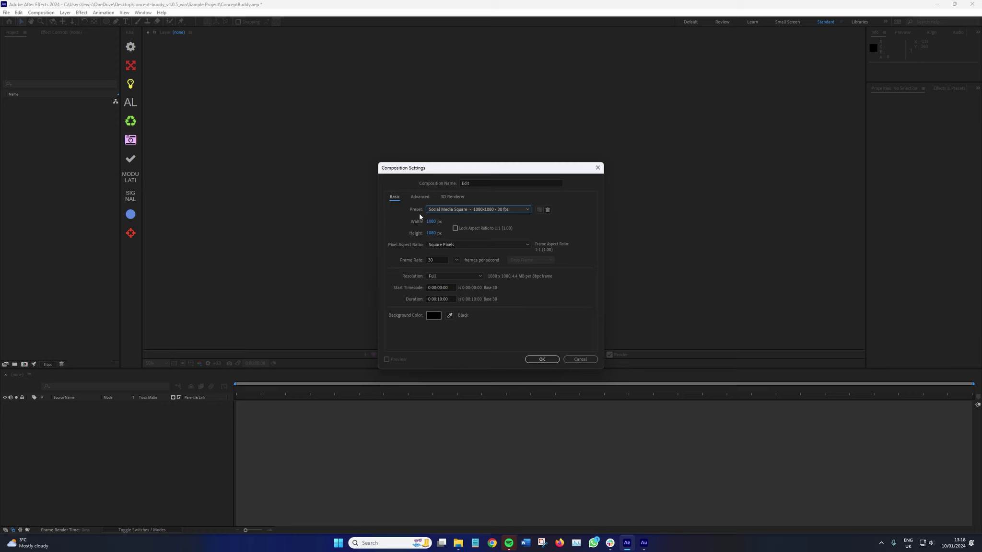
click(539, 359)
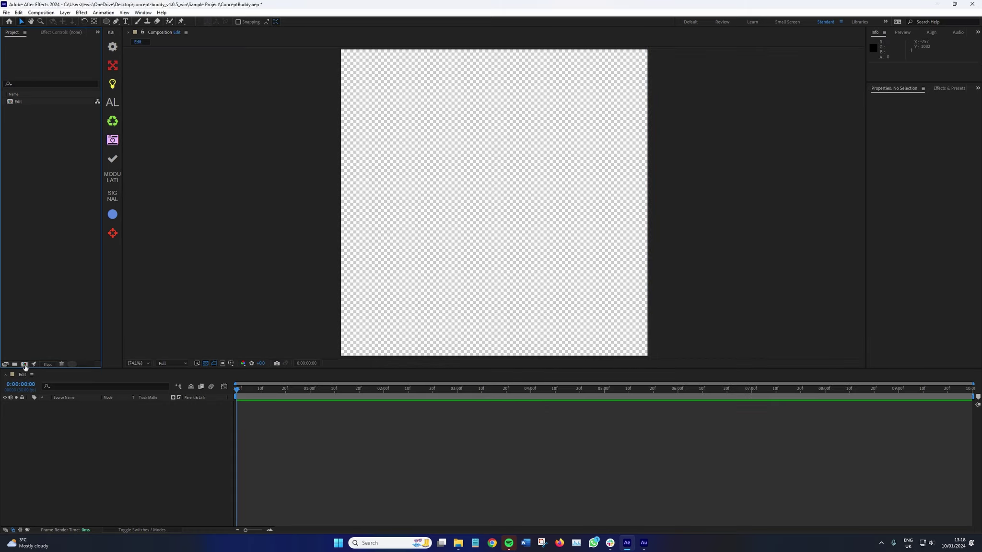
- Add a second composition named Render using the same 1080x1080 square preset
click(24, 364)
text(Render)
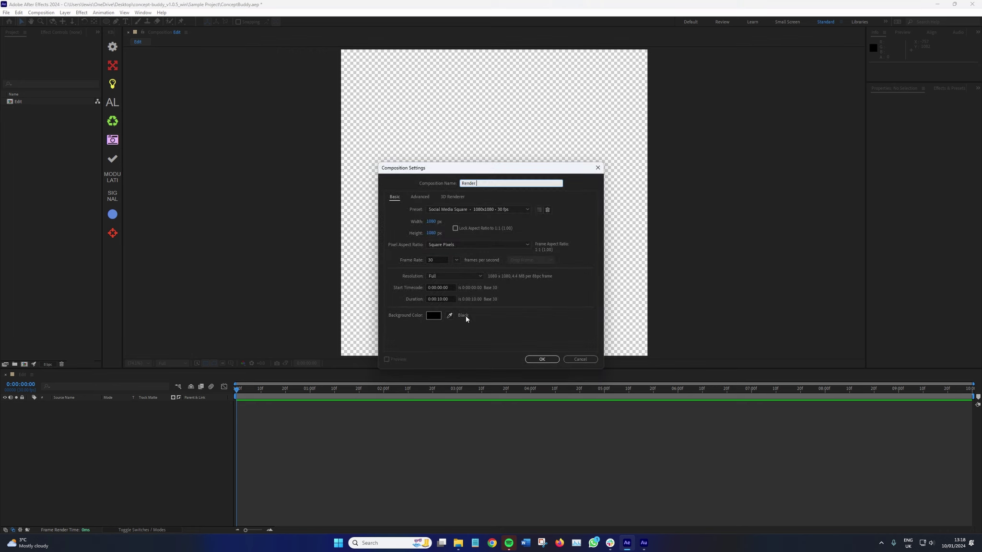
click(543, 360)
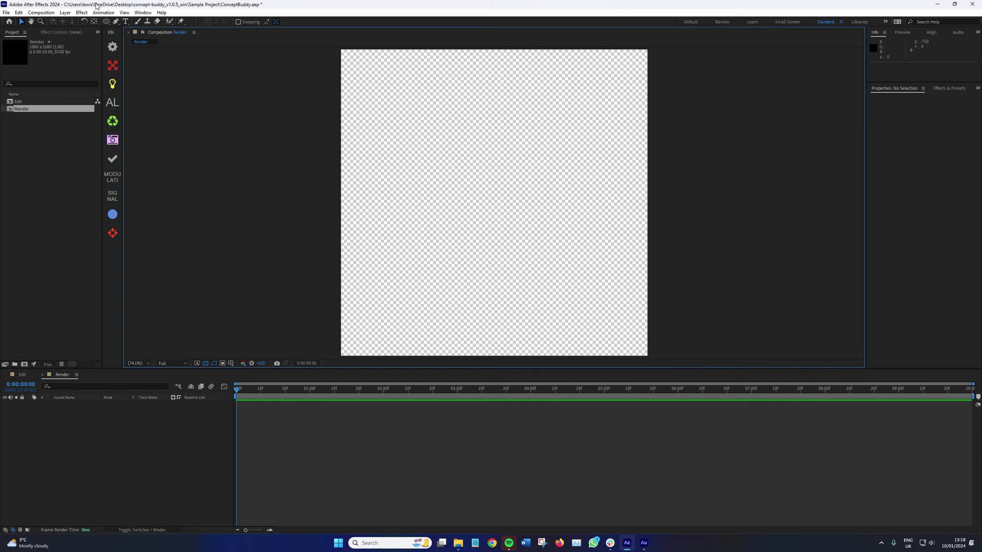
click(143, 13)
- Make the composition viewer active and add a second viewer with View > New Viewer
key(Left)
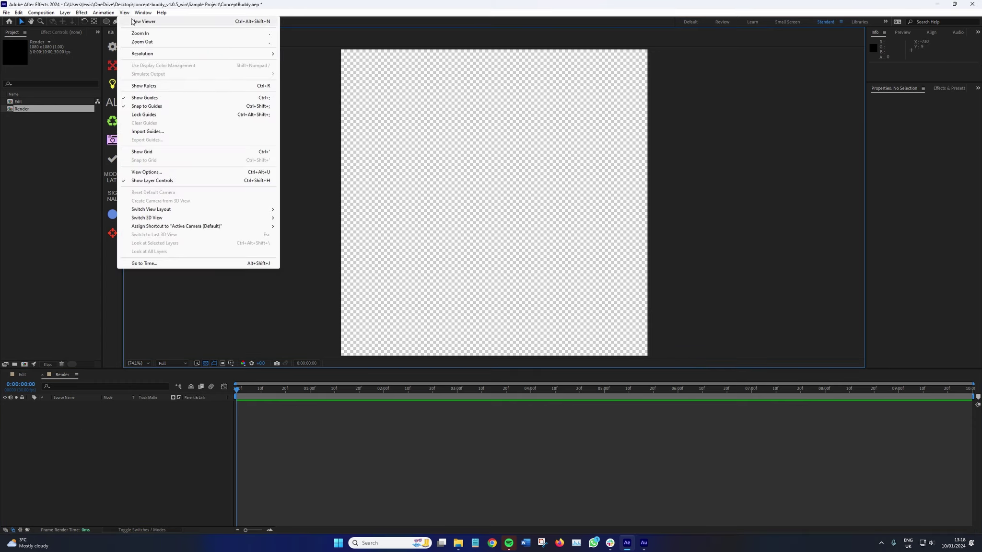
click(111, 482)
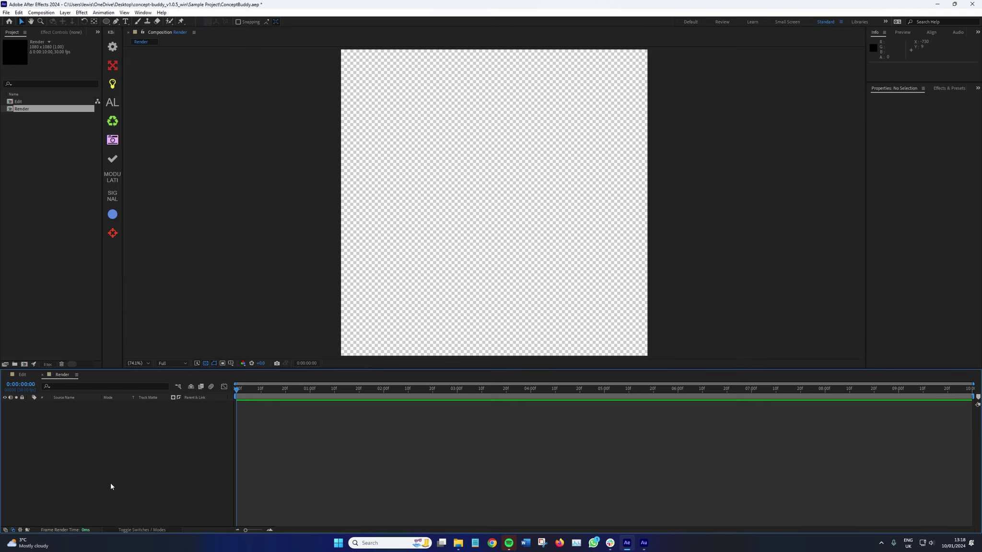
click(22, 375)
click(124, 13)
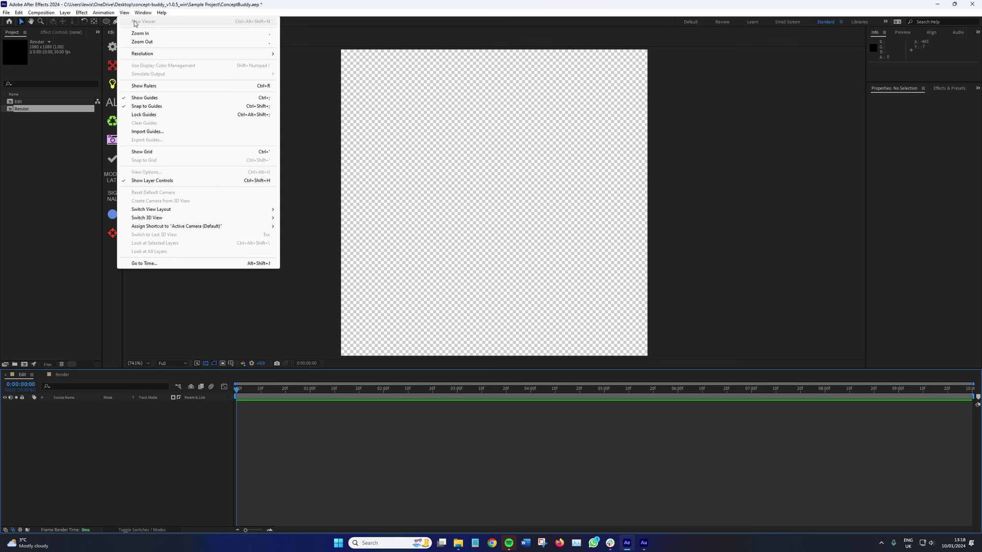
click(4, 233)
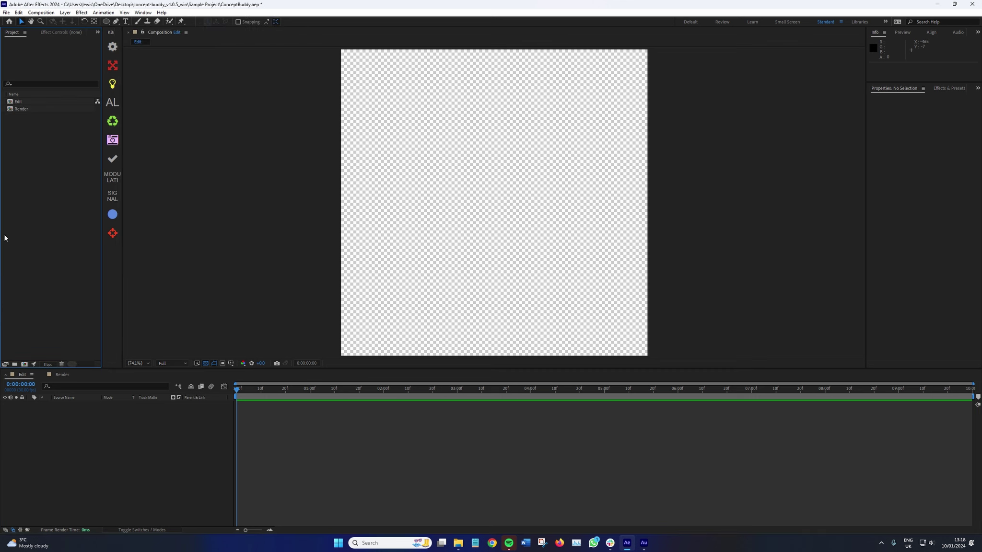
click(124, 14)
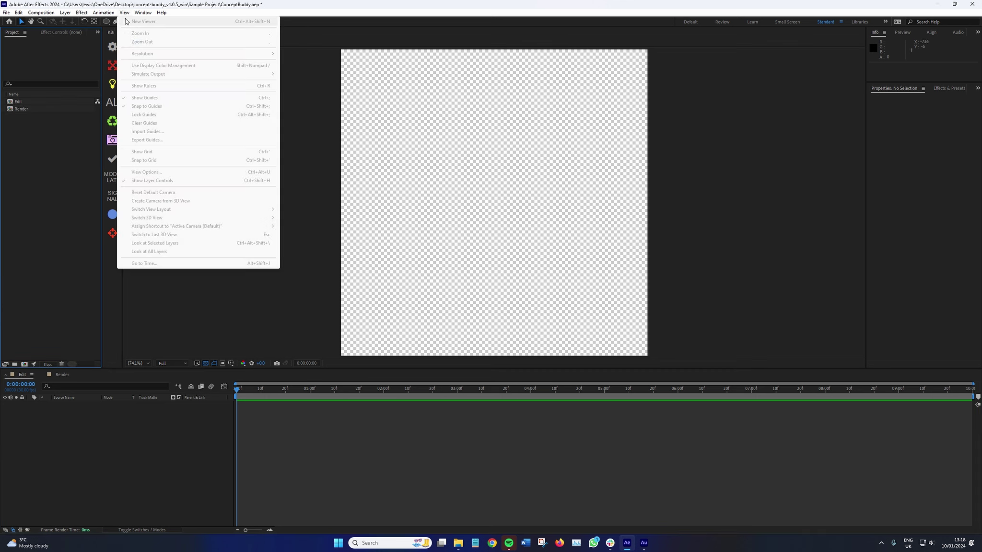
click(493, 136)
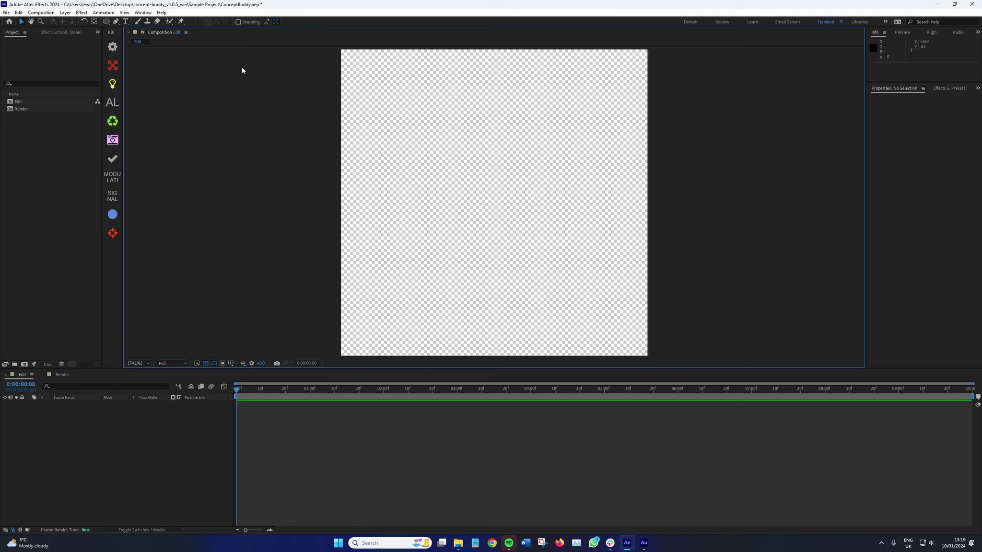
click(123, 13)
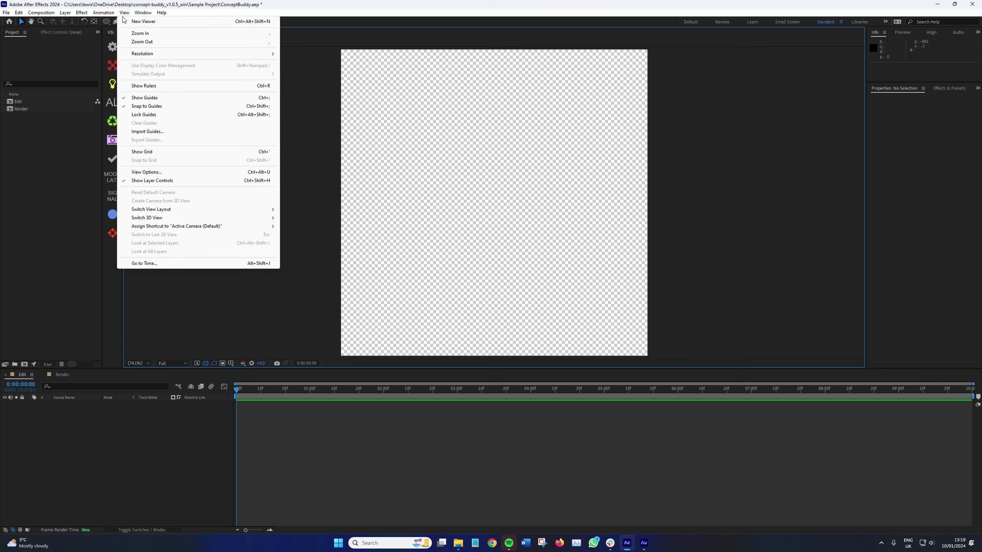
click(126, 21)
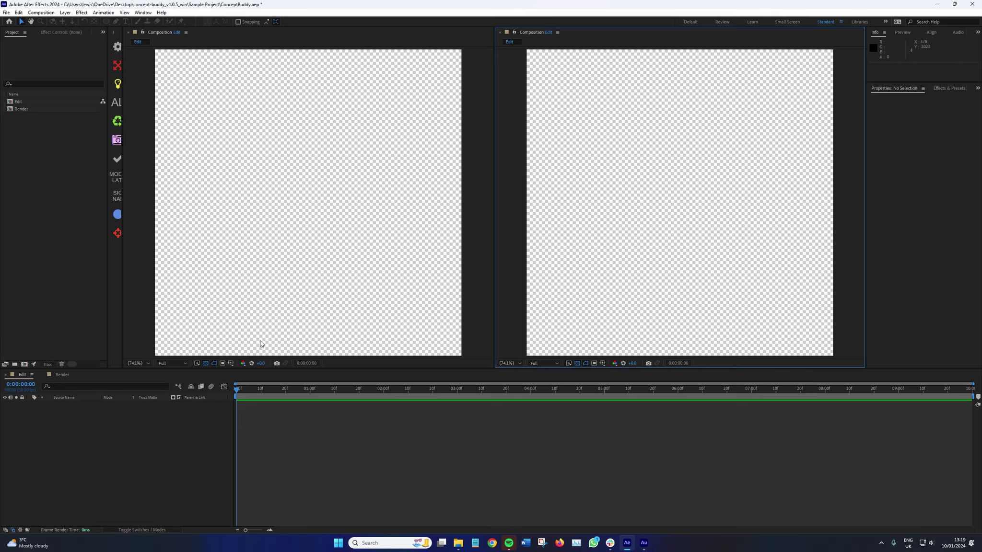
- Keep the second viewer on Render, return the first viewer to Edit, and widen the KBar panel
click(71, 375)
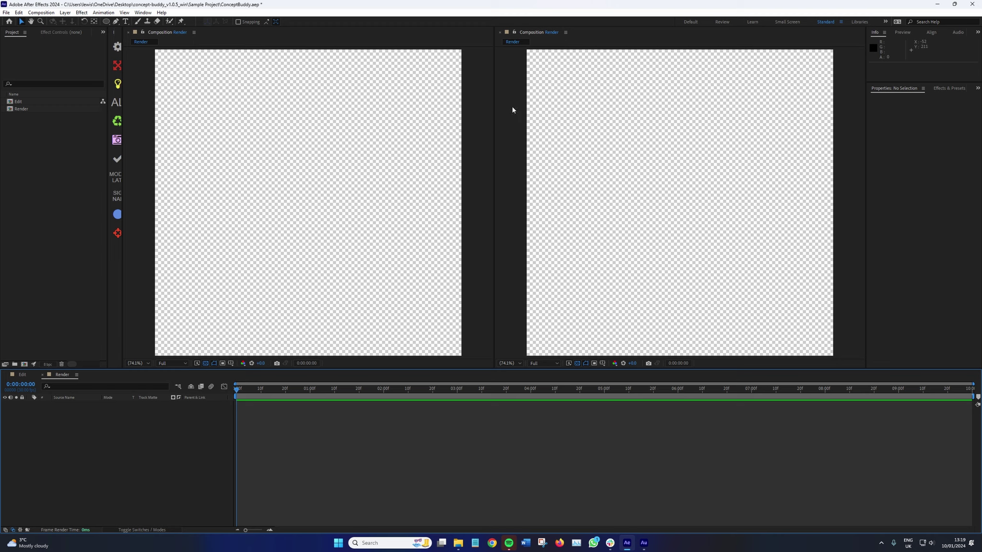
click(513, 44)
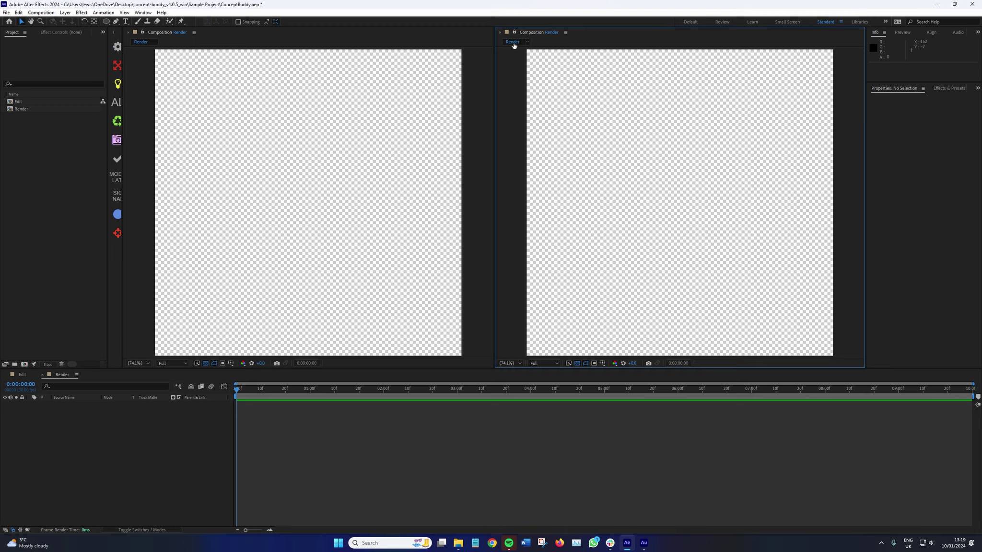
click(305, 129)
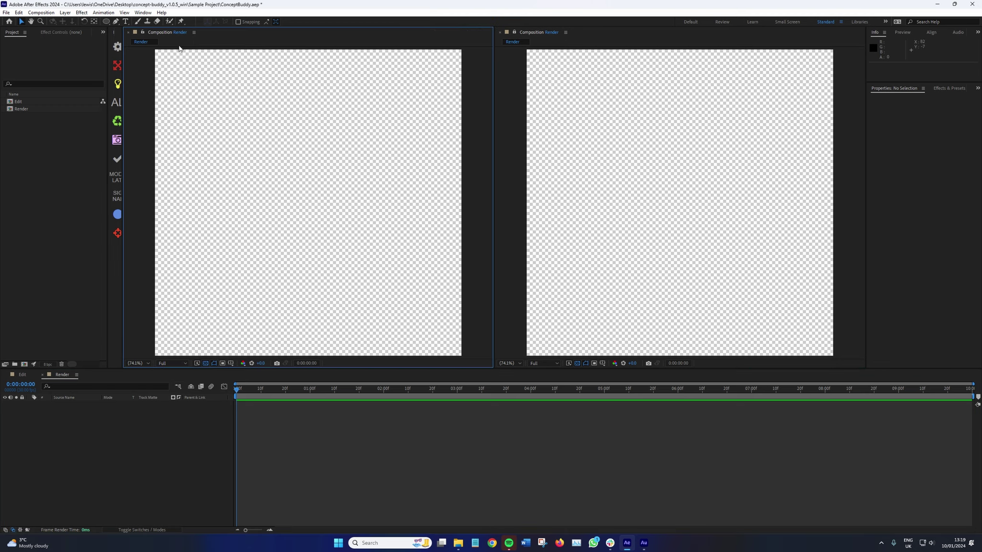
click(22, 374)
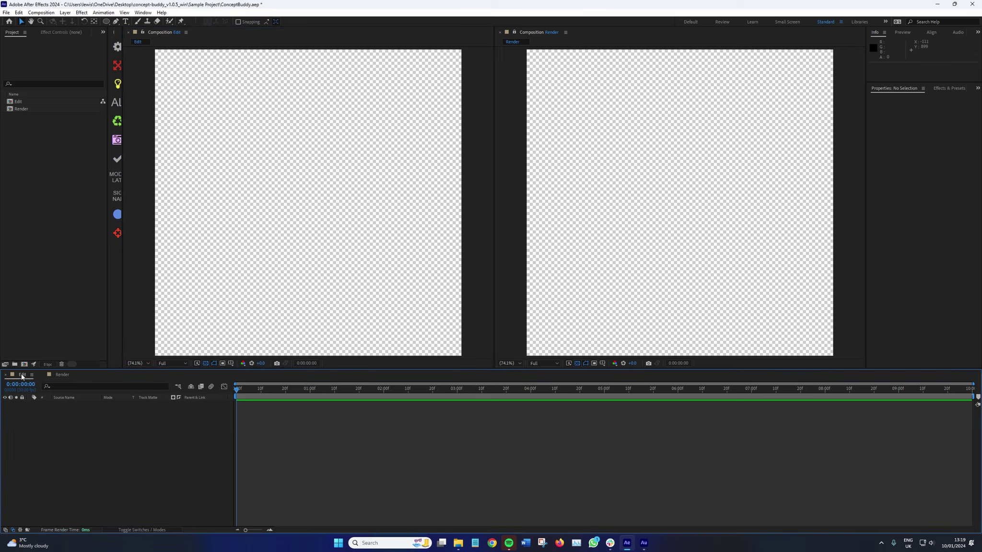
click(142, 36)
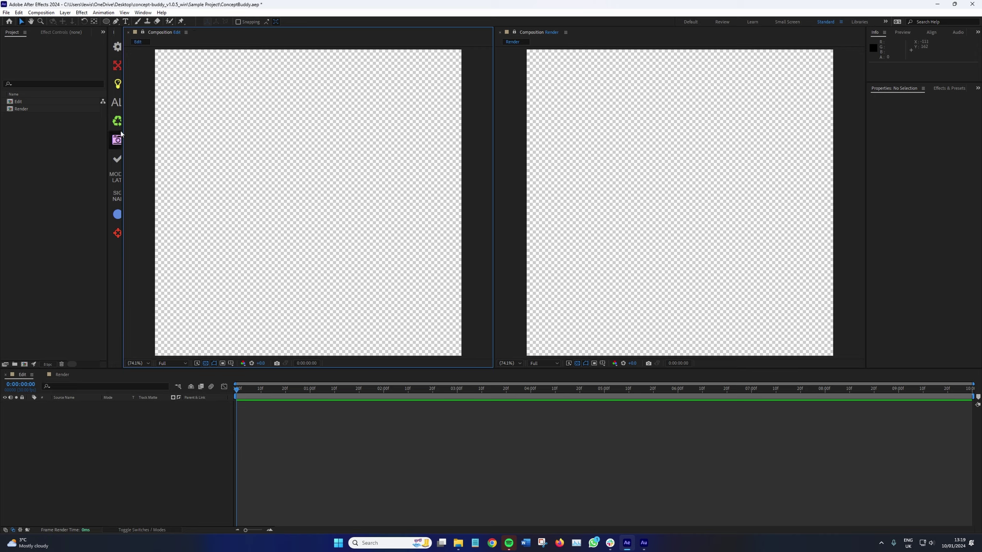
drag(123, 130, 149, 131)
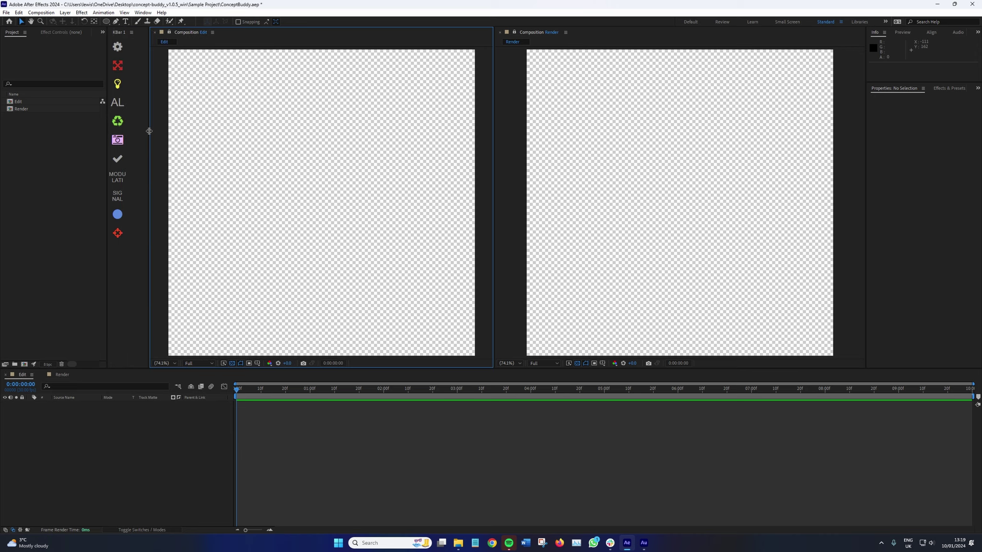
- Drag the Edit comp from the Project panel into the Render timeline as a layer
click(62, 374)
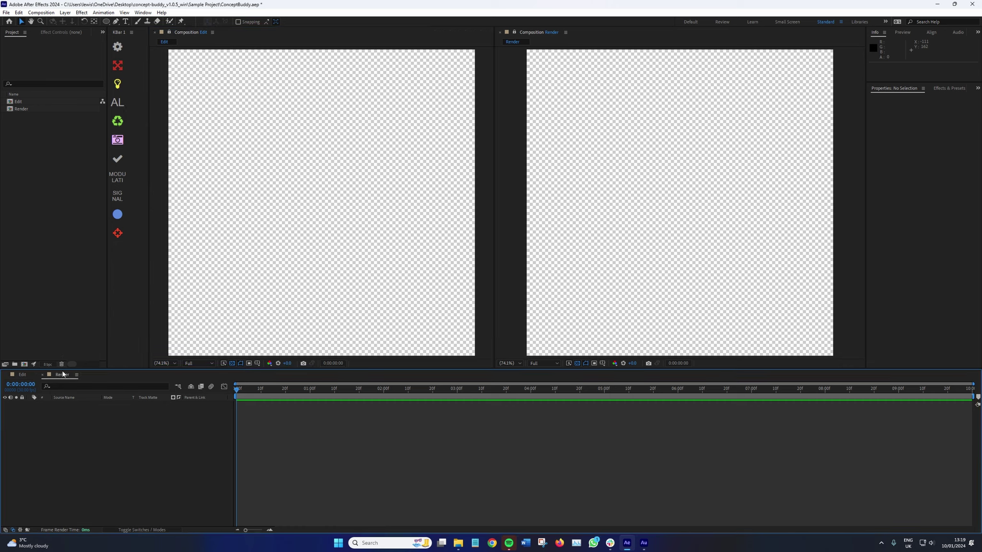
click(25, 102)
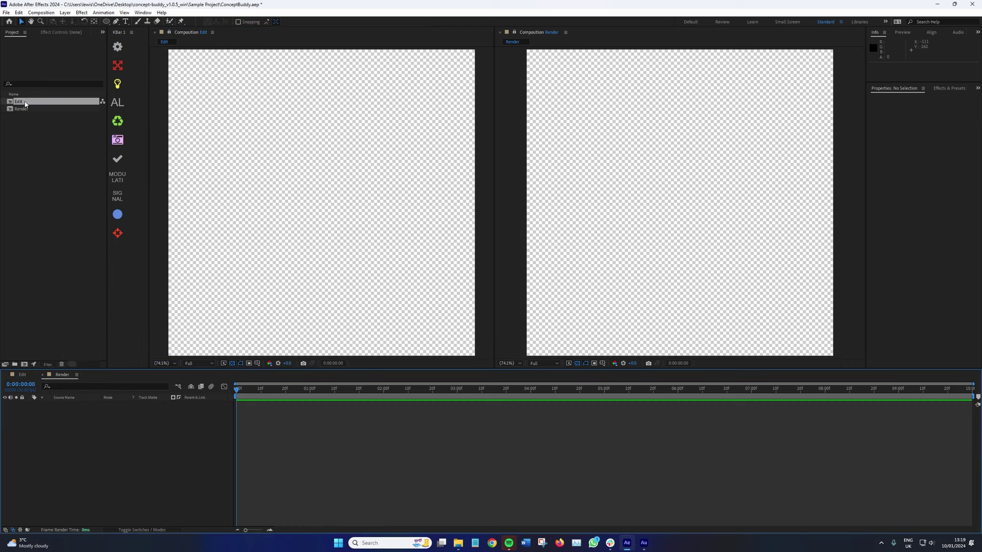
drag(25, 103, 110, 456)
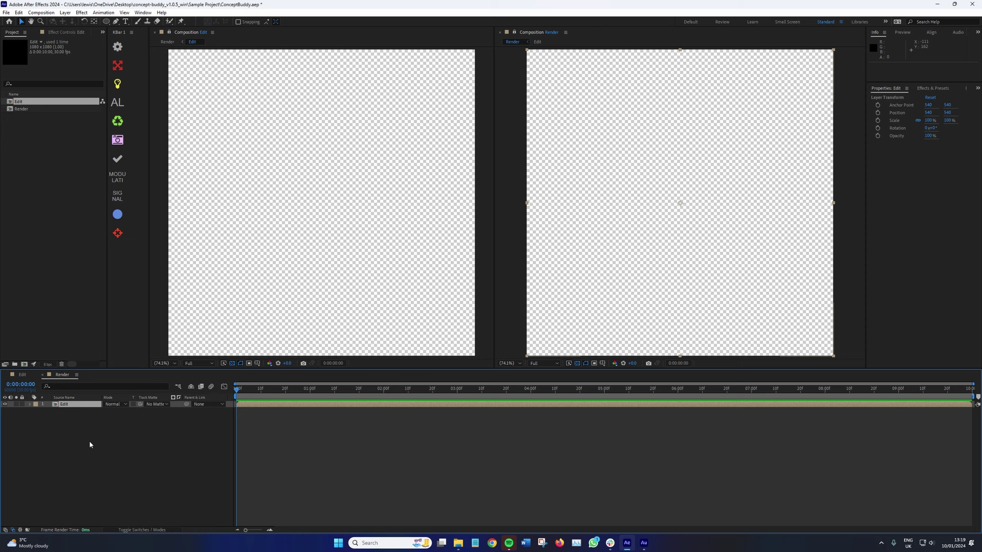
- Return to the Edit comp and scrub the playhead to about 2 seconds and back
click(18, 378)
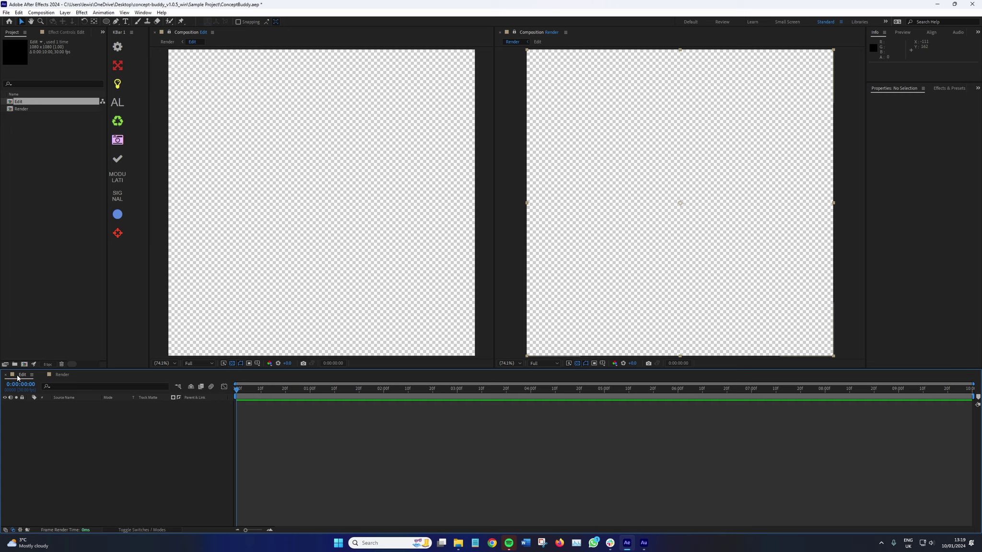
click(318, 329)
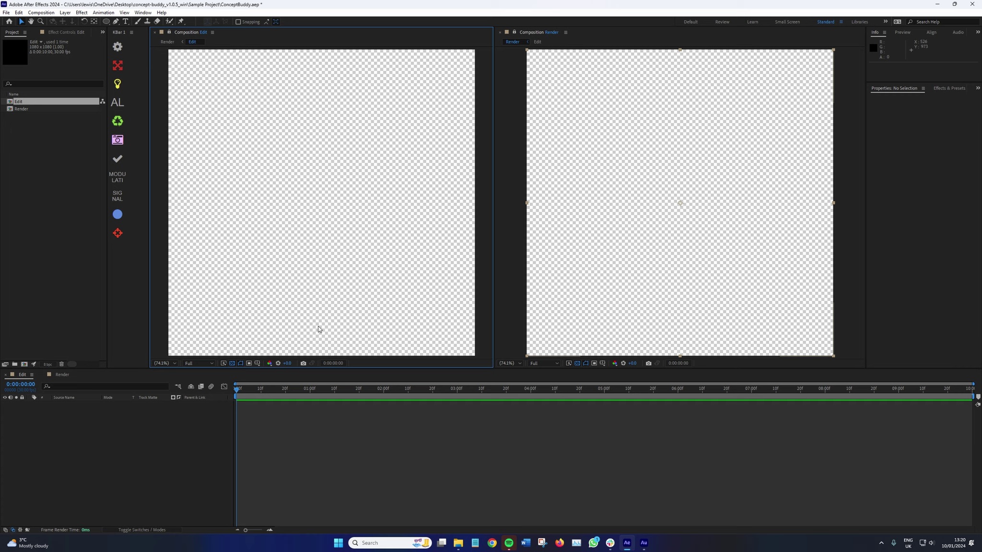
drag(261, 389, 221, 395)
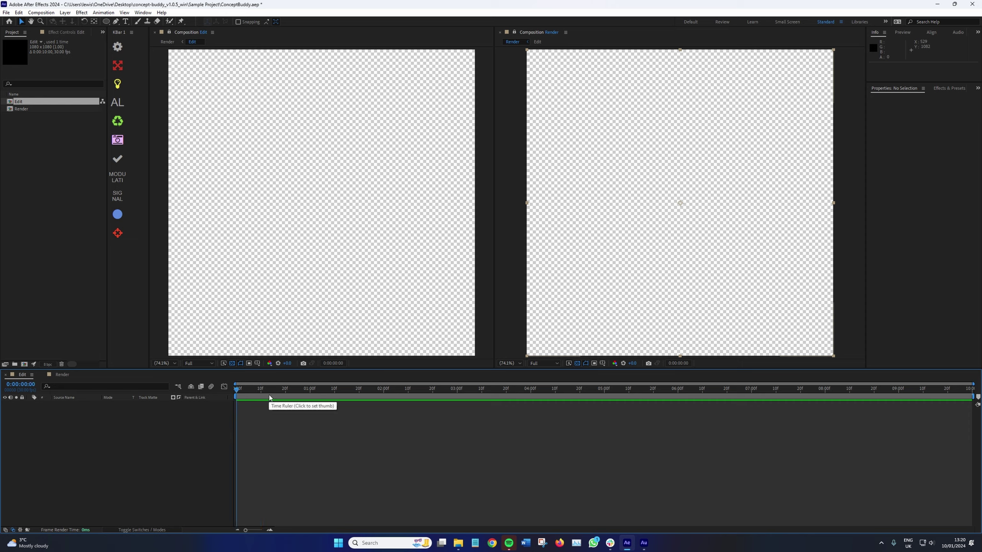
drag(268, 394, 232, 396)
click(70, 14)
- Create a bright yellow (FCFF21) solid layer named Sand
mouse_move(80, 21)
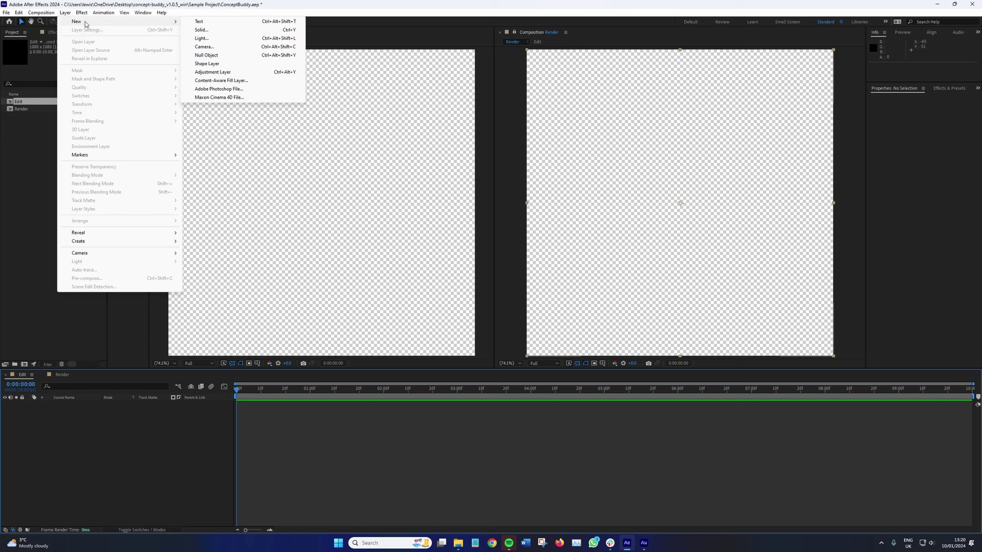
click(251, 29)
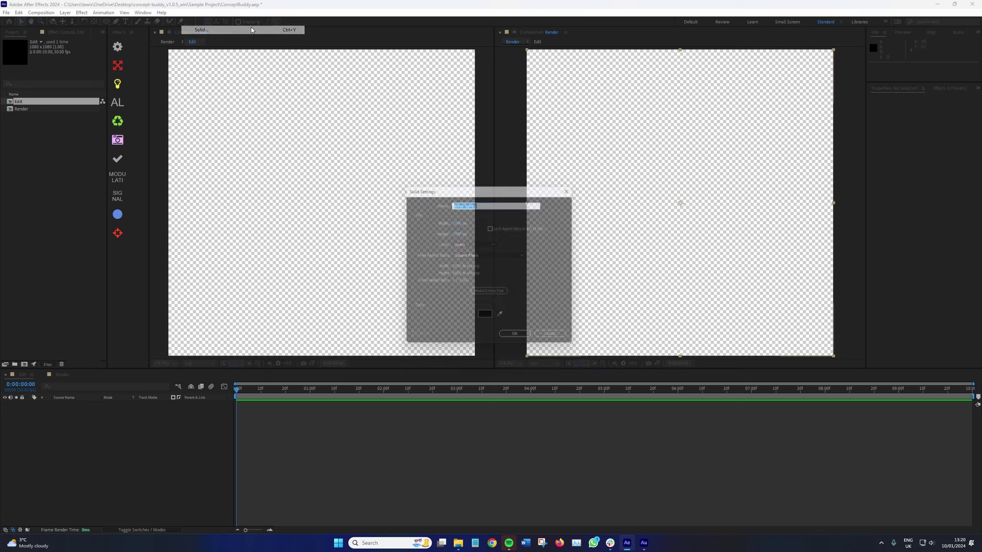
click(485, 314)
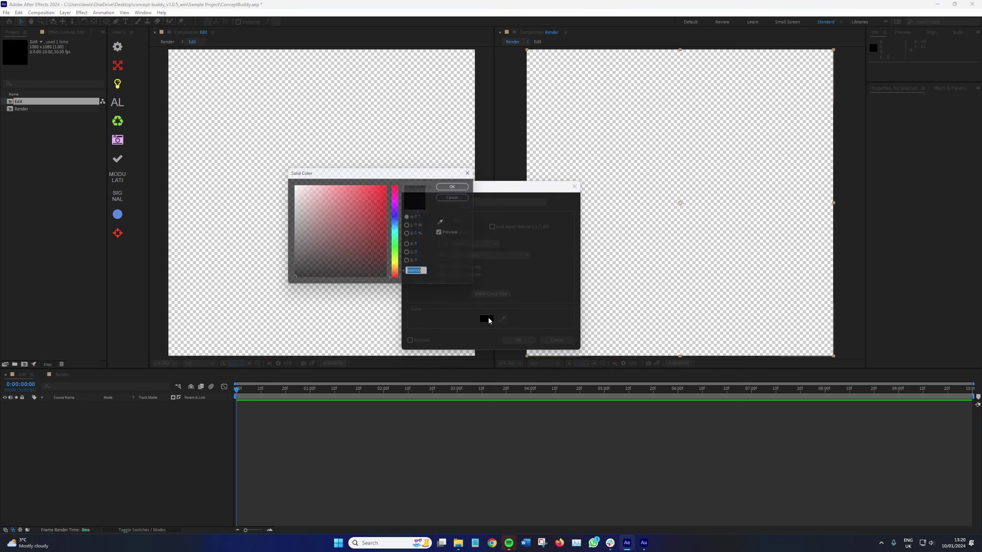
click(401, 265)
click(378, 188)
click(375, 184)
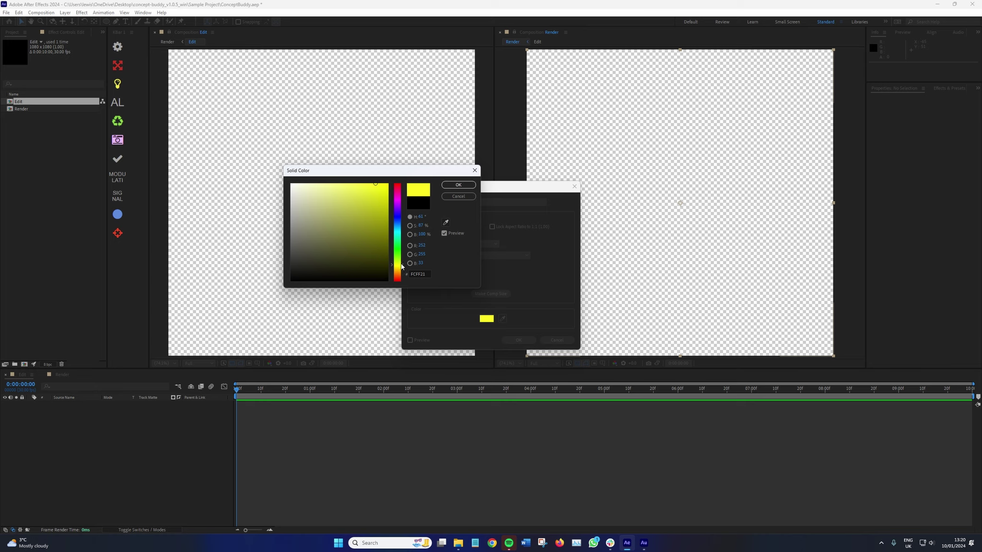
click(458, 185)
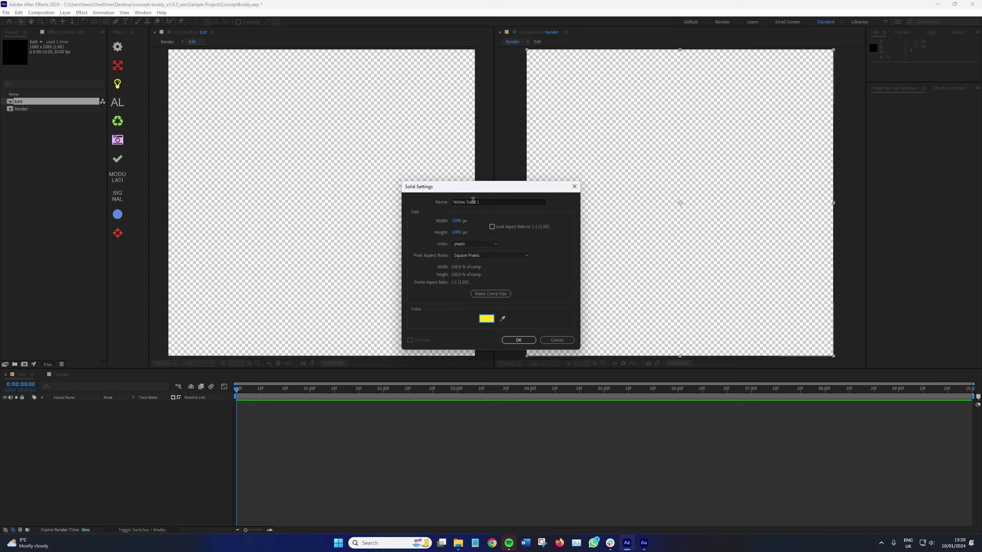
triple_click(472, 202)
text(Sand)
key(Return)
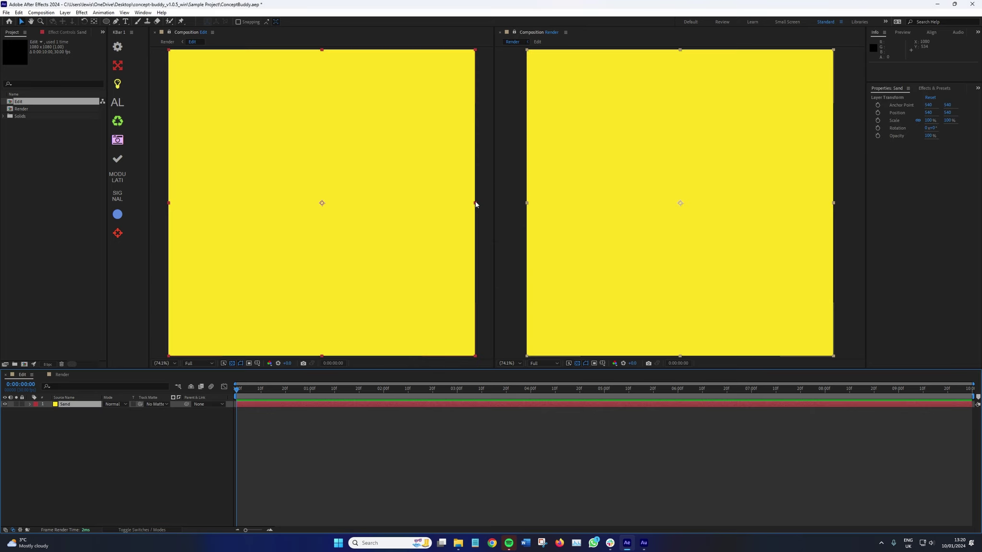
click(141, 439)
- Add a blue solid layer named Sky above Sand
click(68, 12)
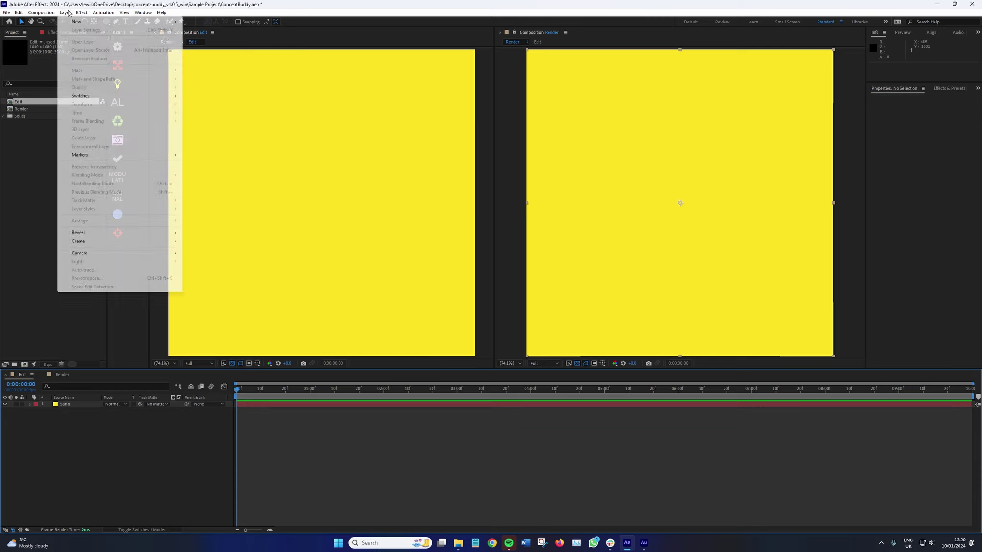
mouse_move(79, 23)
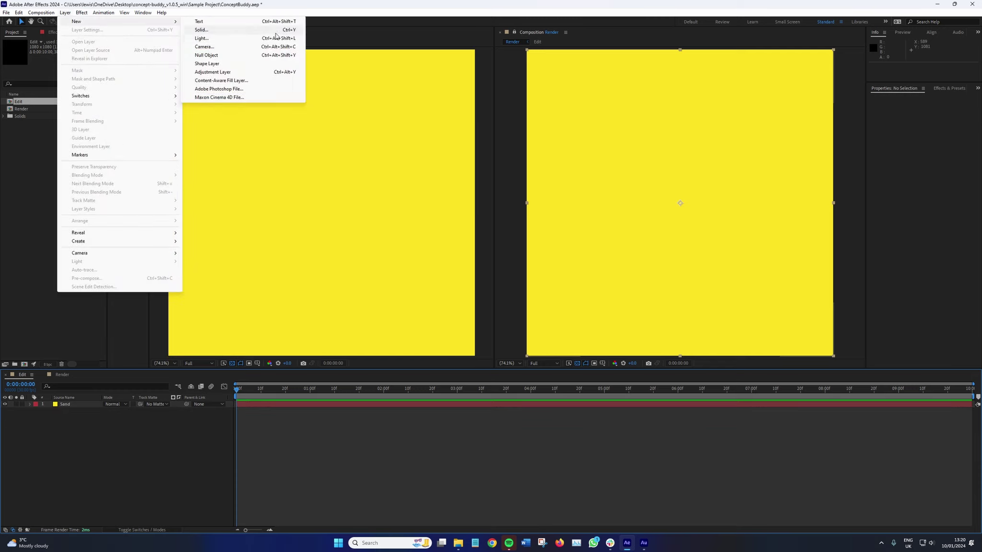
click(218, 30)
click(486, 318)
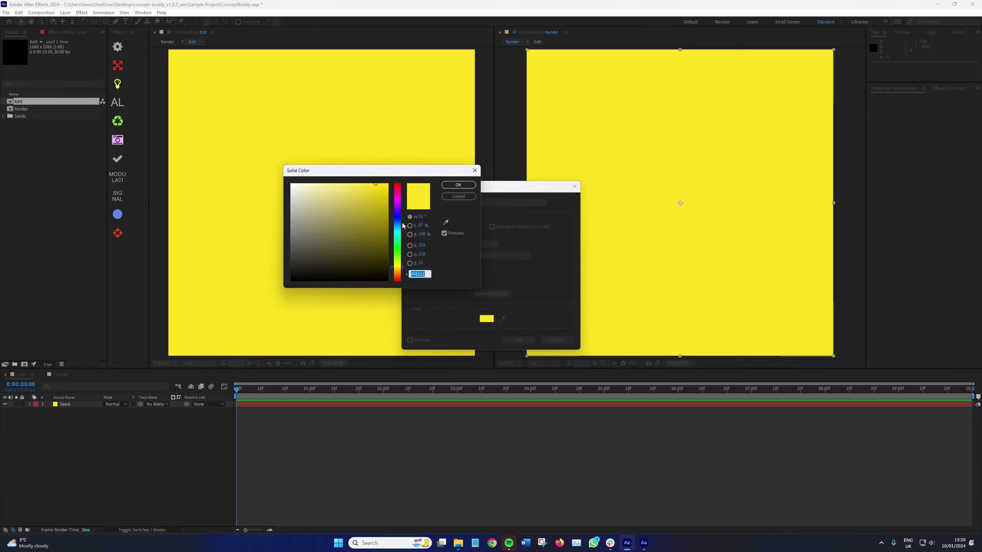
click(398, 217)
click(458, 185)
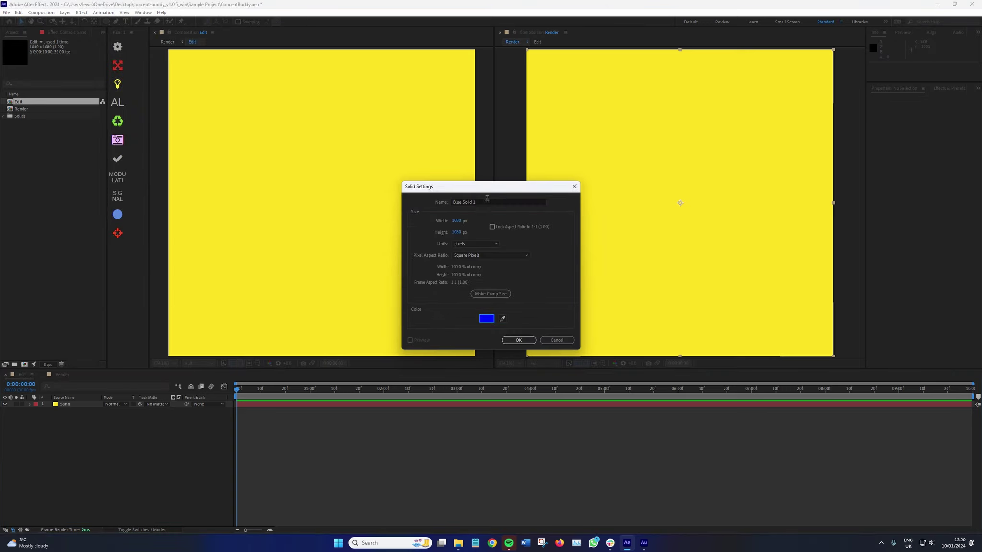
click(485, 201)
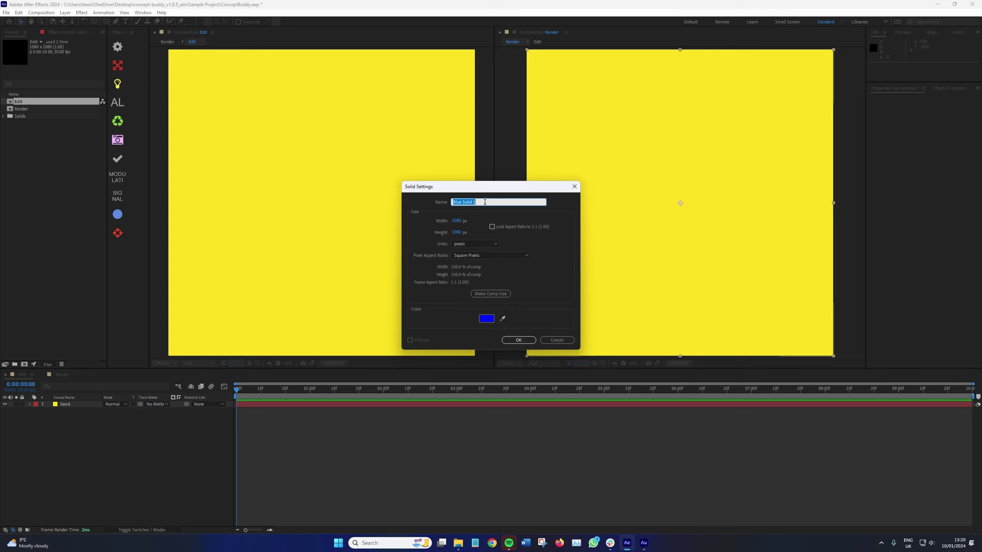
text(Sky)
key(Return)
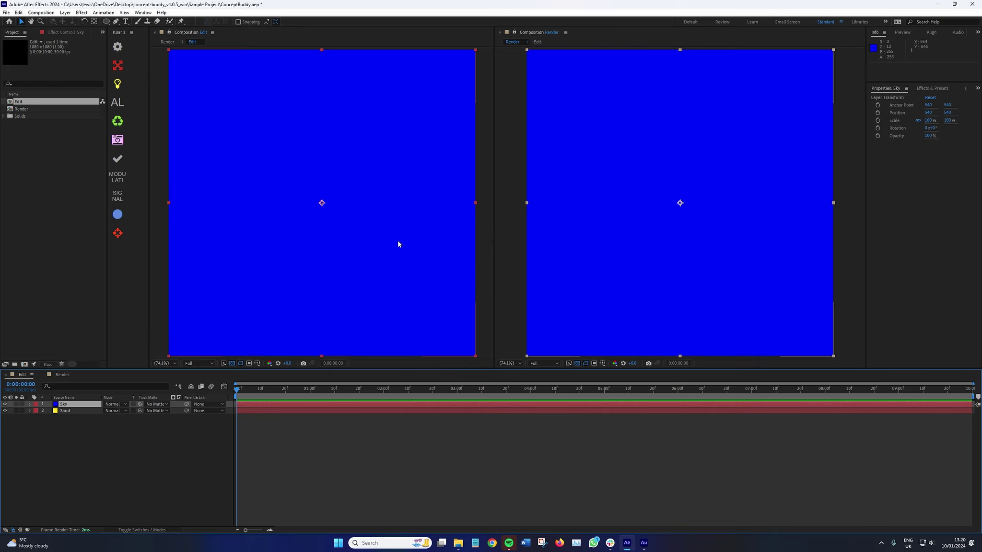
- Create a dark green solid layer named Cactus
click(63, 13)
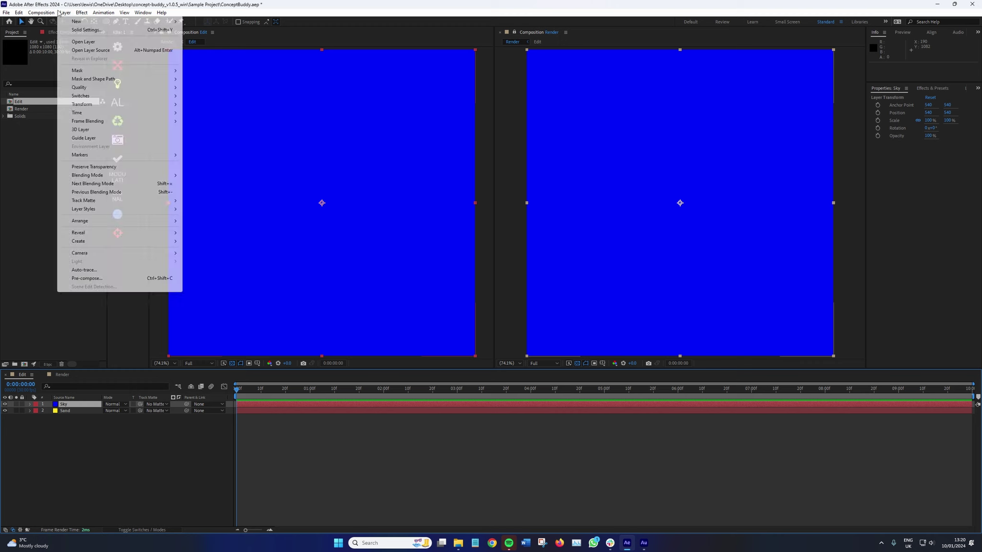
mouse_move(80, 22)
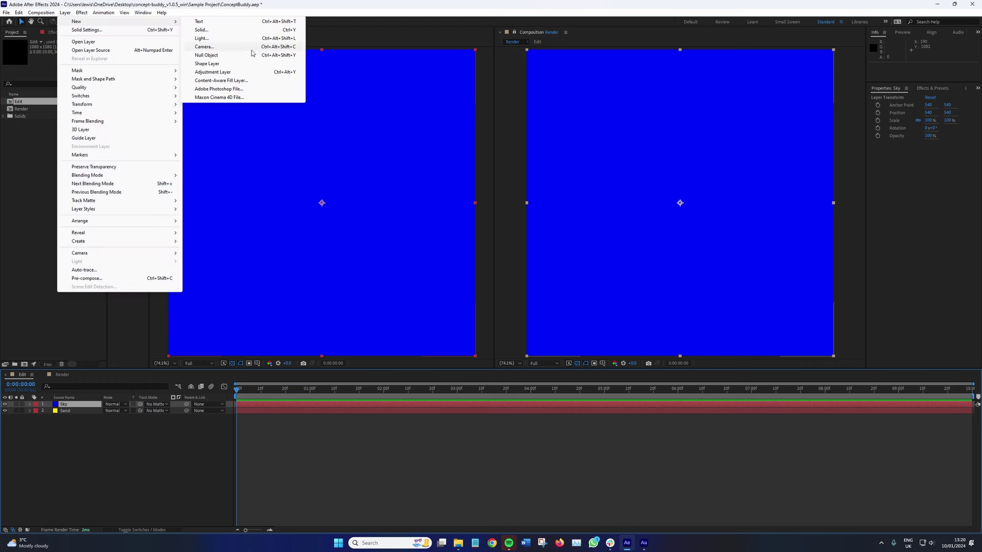
click(232, 29)
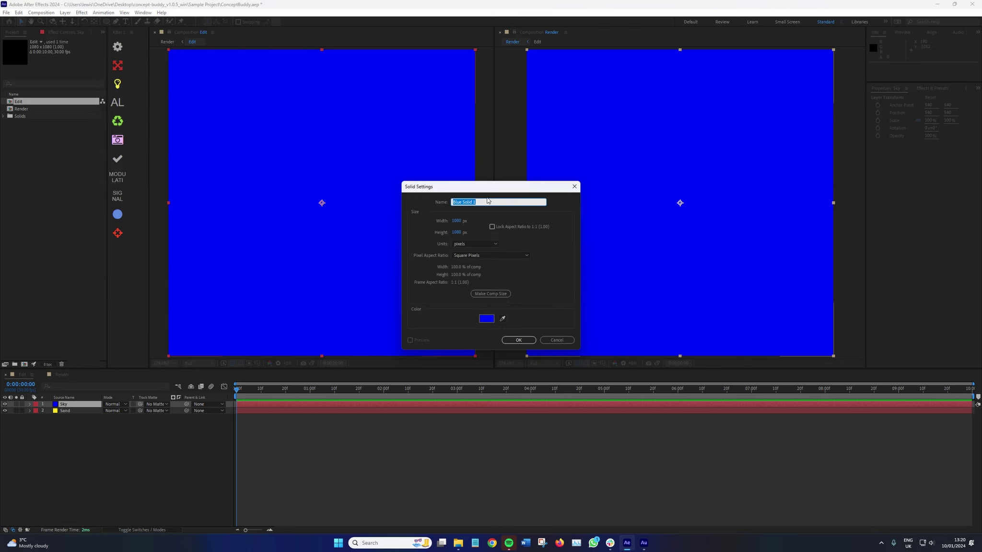
text(Cactus)
click(486, 319)
click(400, 253)
drag(386, 243, 381, 247)
click(458, 185)
click(512, 343)
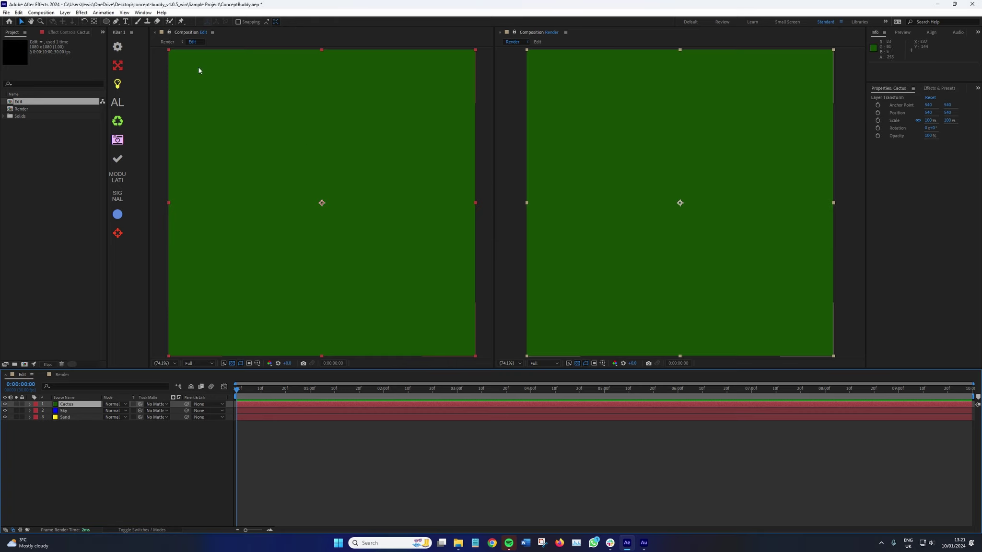
- Mask the Cactus solid into a tall rectangle bar and raise the Sky layer to reveal the sand
key(q)
key(q)
key(q)
key(q)
drag(224, 158, 263, 303)
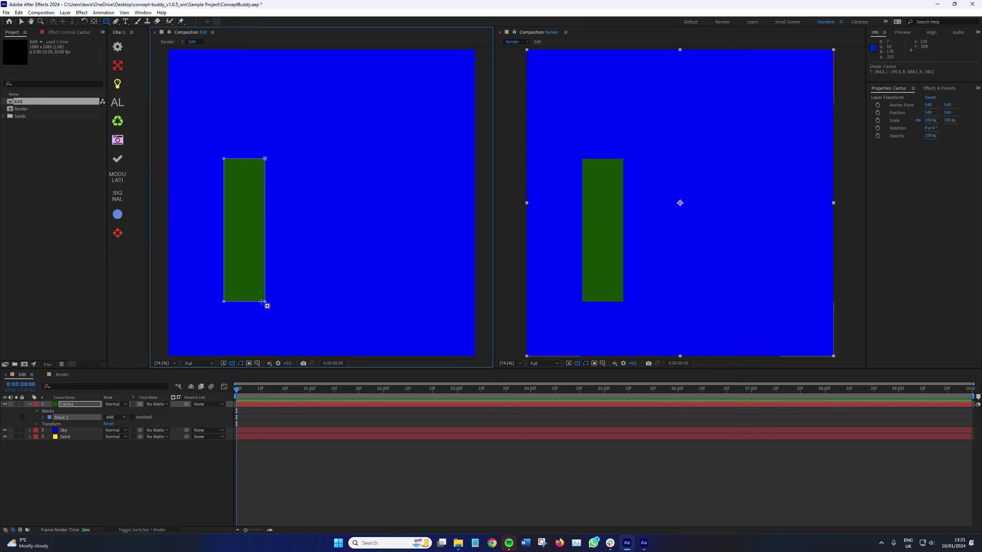
click(72, 460)
click(64, 429)
key(v)
drag(343, 327, 347, 219)
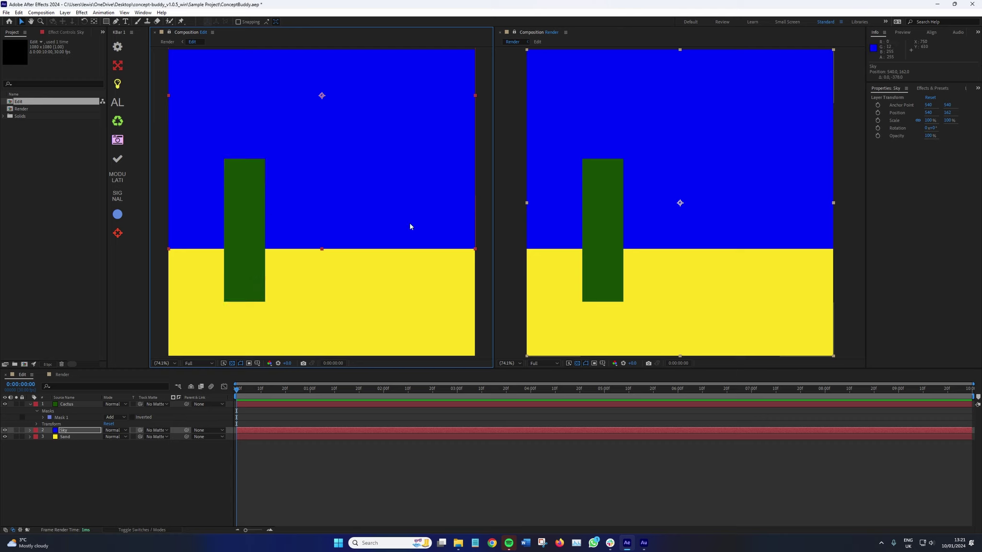
click(400, 275)
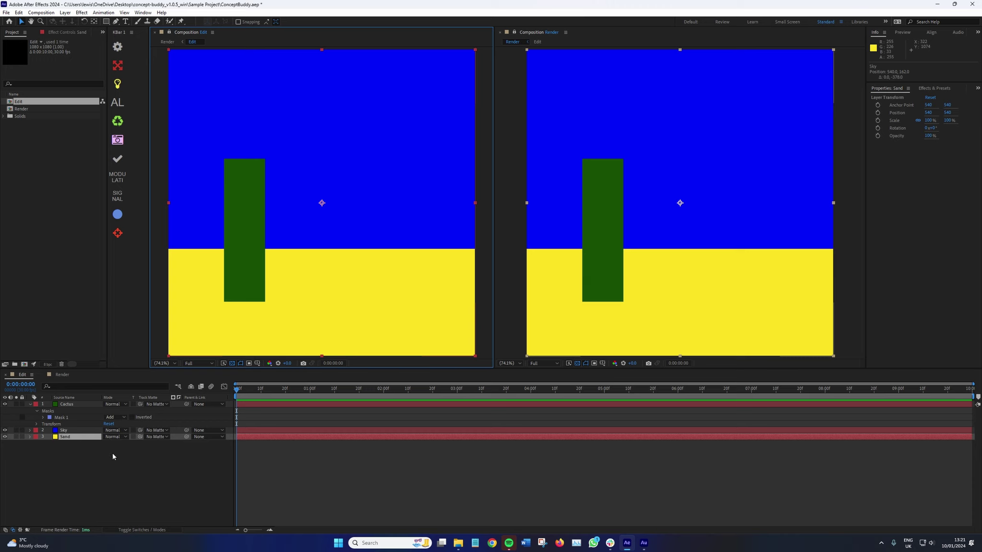
click(934, 88)
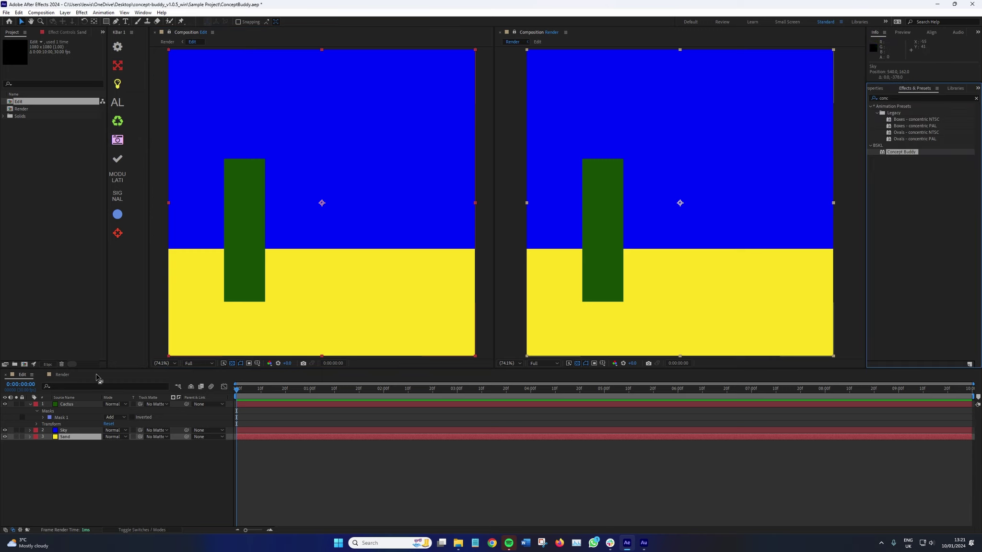
- Apply Concept Buddy to the Edit layer in the Render comp, prompting 'cactus in desert sand, midnight sky with stars, photo real'
click(62, 375)
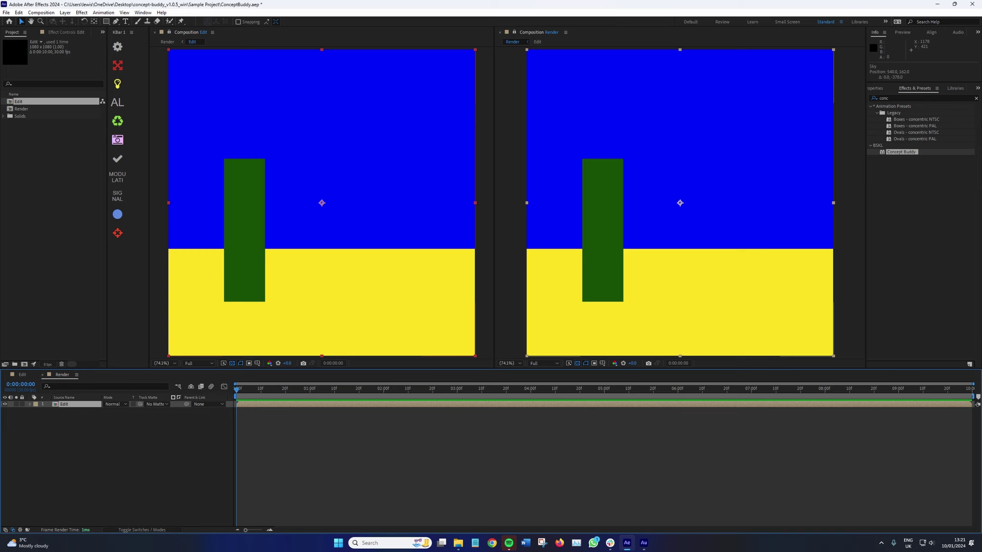
drag(904, 152, 417, 206)
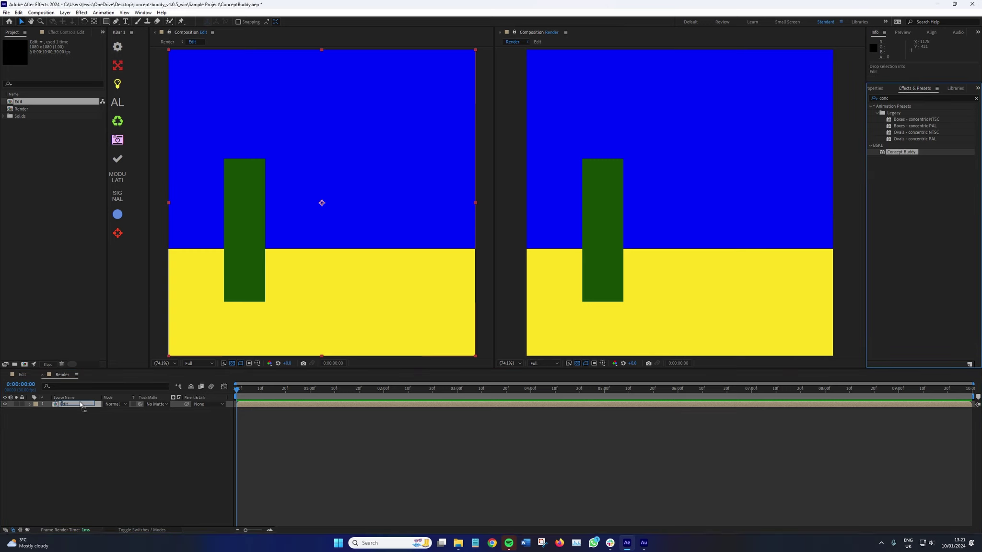
click(78, 61)
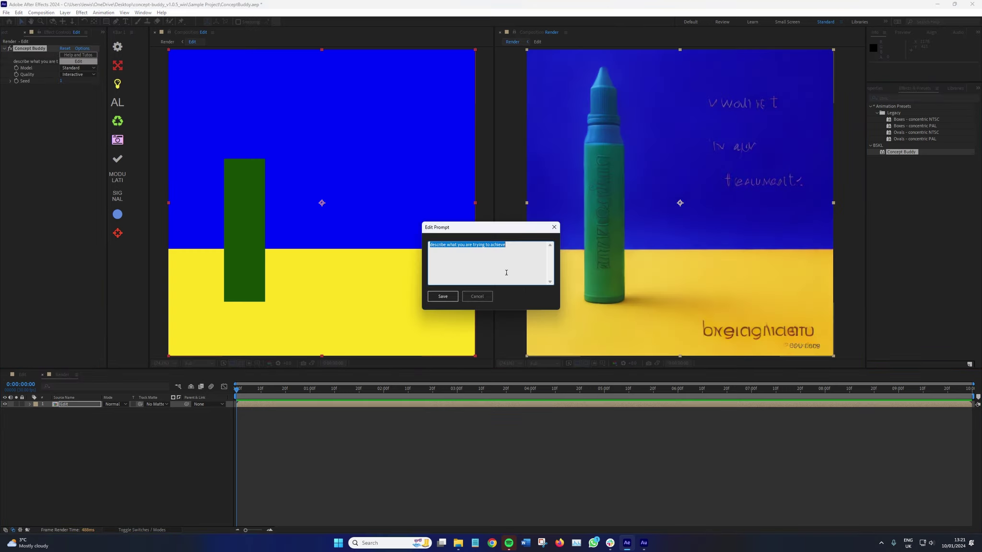
key(BackSpace)
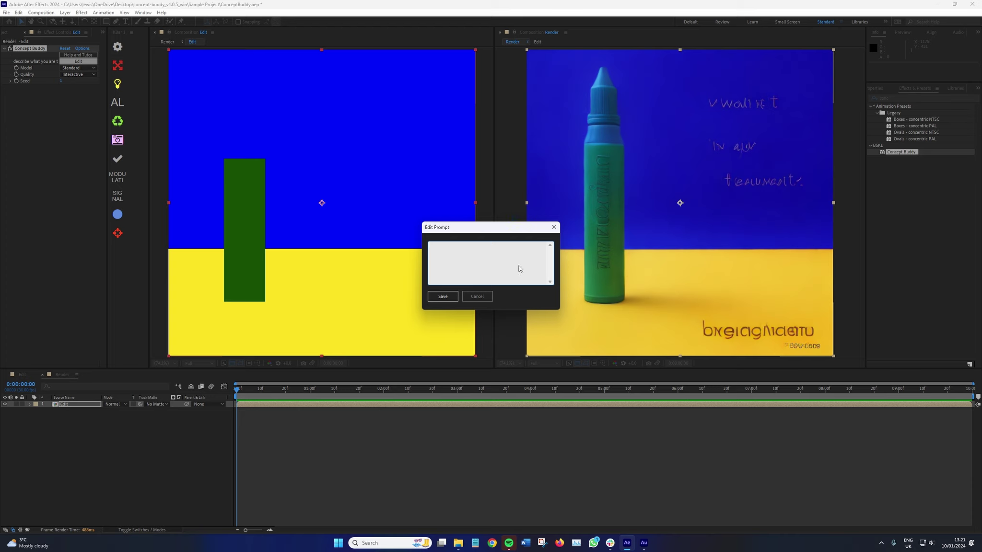
text(cactus in desert sand, midnight sky with stars, photo real)
click(439, 296)
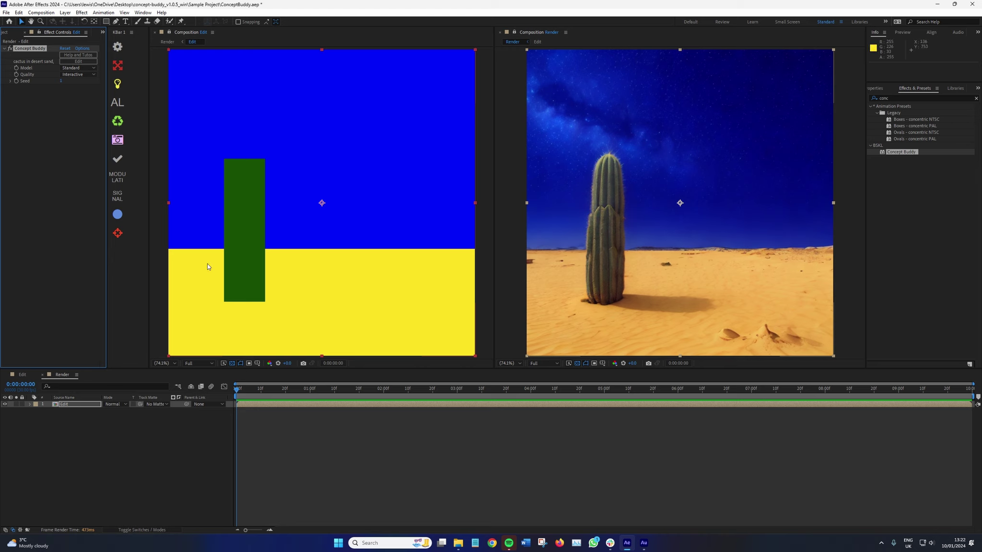
- Return to the Edit composition's timeline after the cactus render is generated
click(23, 376)
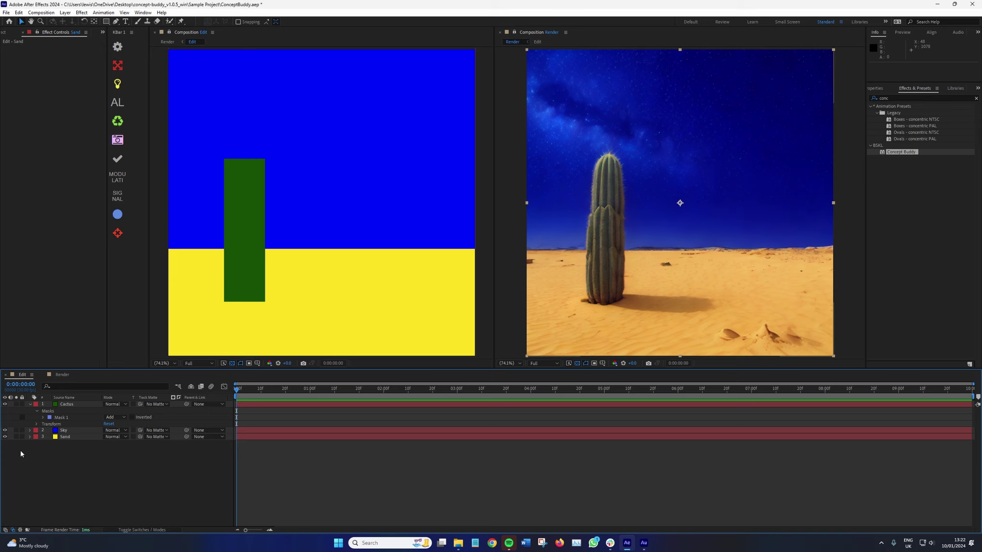
- Move the Cactus bar to the right and down in the Edit viewer
click(231, 258)
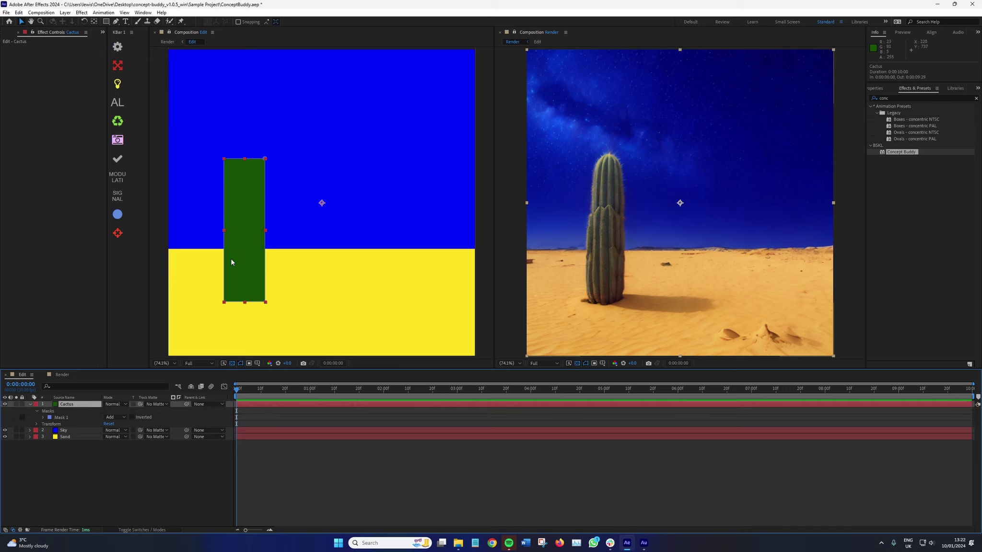
drag(231, 258, 342, 260)
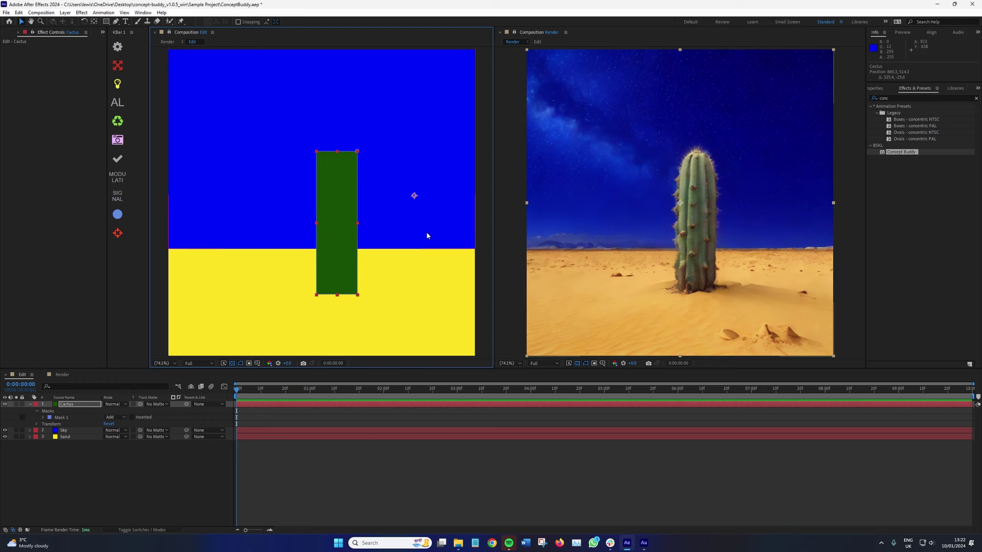
drag(357, 293, 396, 329)
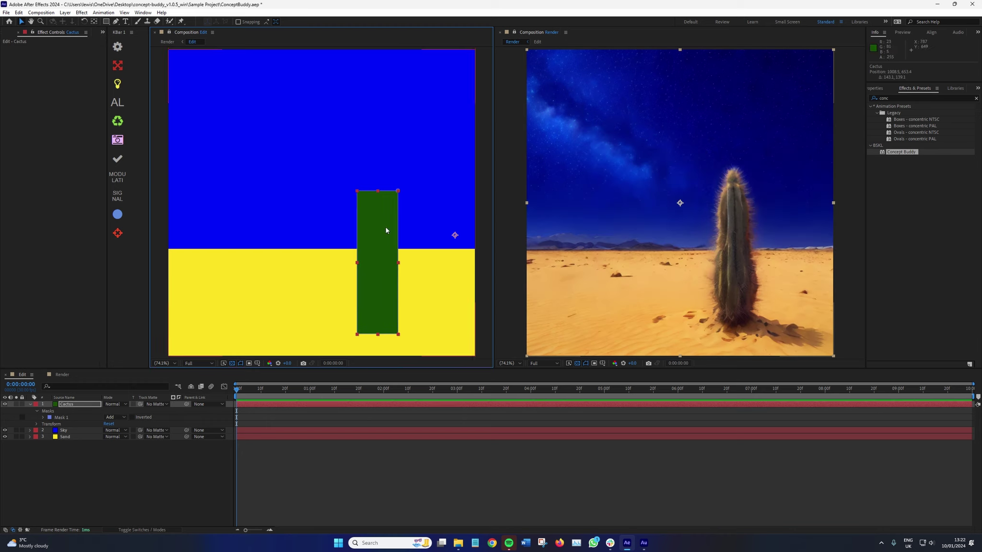
- Try raising and lowering the Sky layer's horizon, then undo the last sky move
click(336, 192)
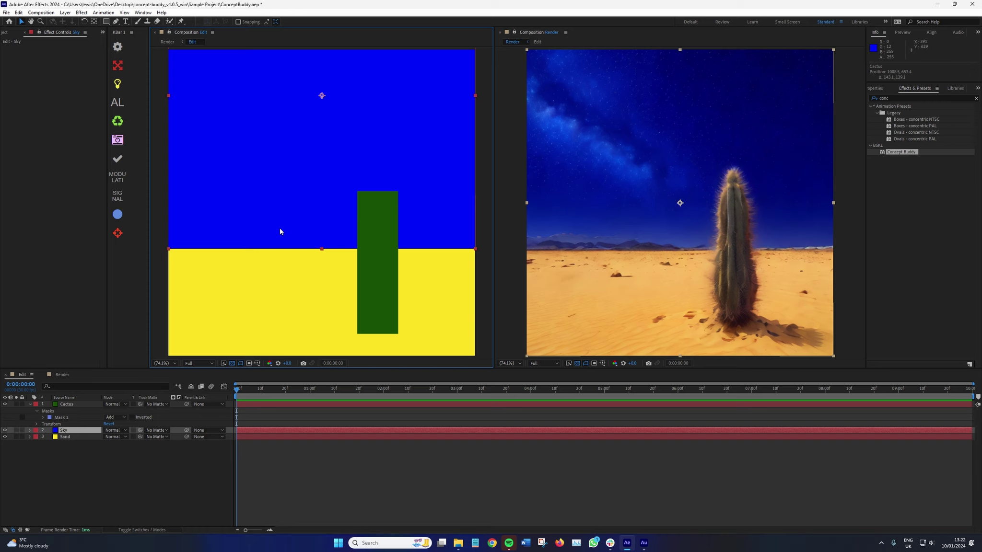
drag(279, 231, 282, 194)
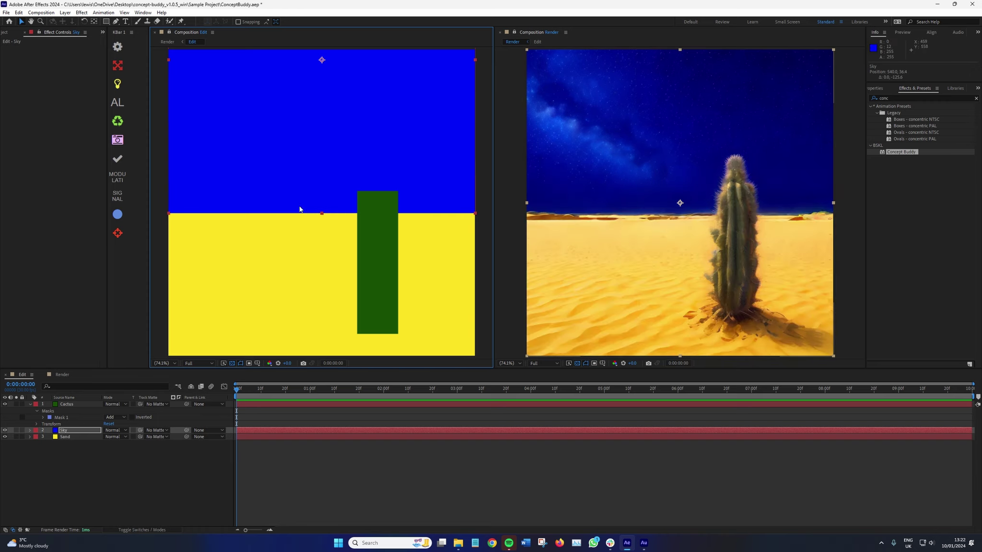
drag(295, 176, 283, 254)
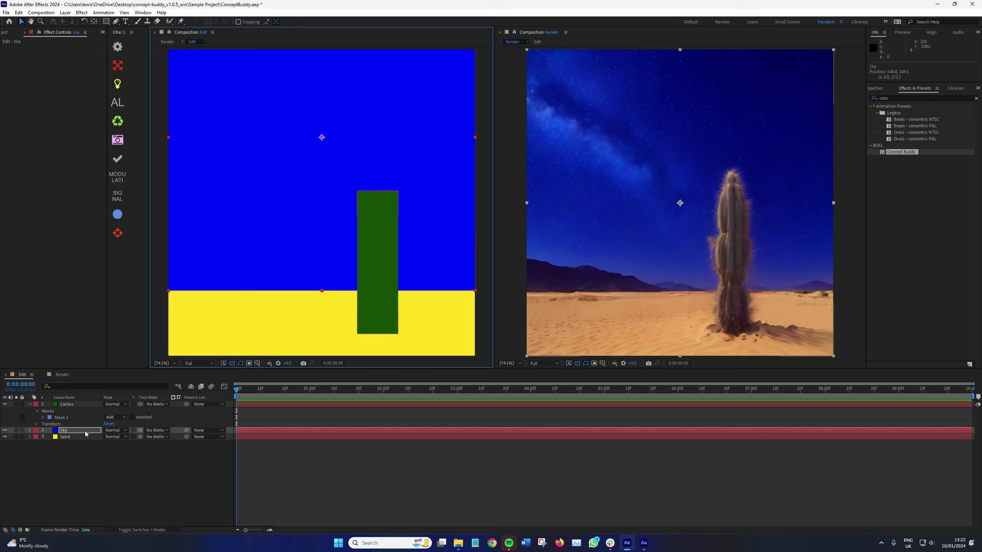
click(74, 437)
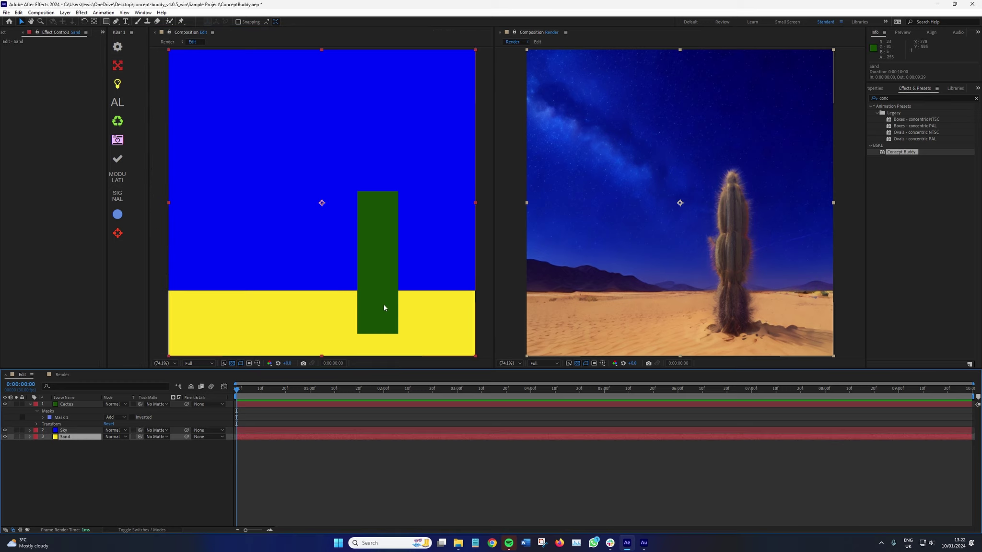
click(69, 430)
drag(274, 200, 264, 171)
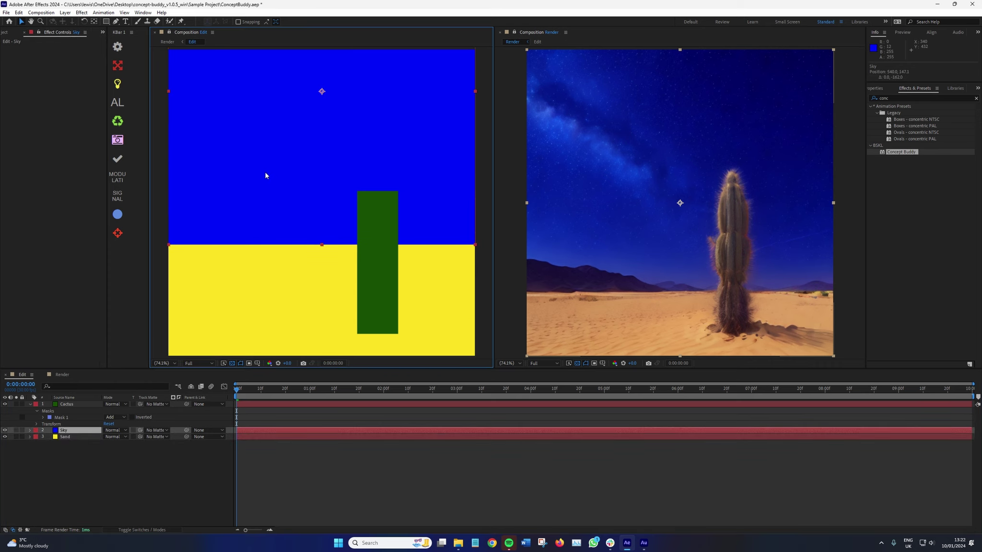
click(242, 283)
key(ctrl+z)
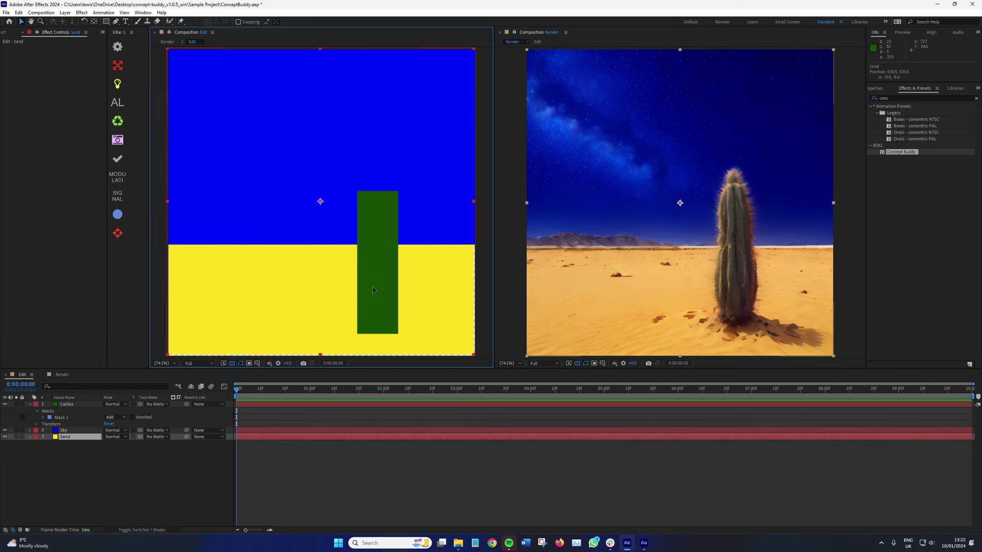
- Move the Cactus bar left toward the centre of the comp
click(82, 404)
drag(379, 264, 312, 250)
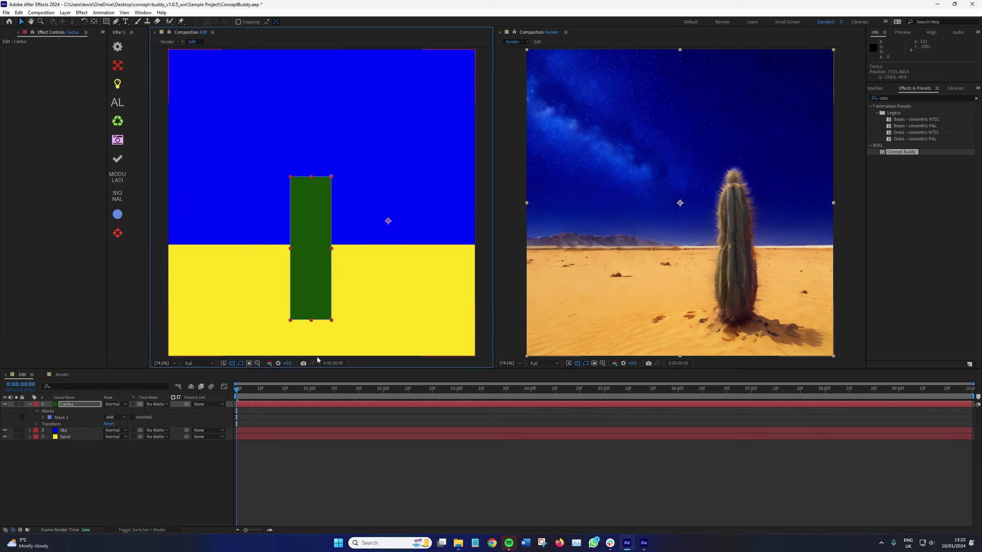
click(84, 436)
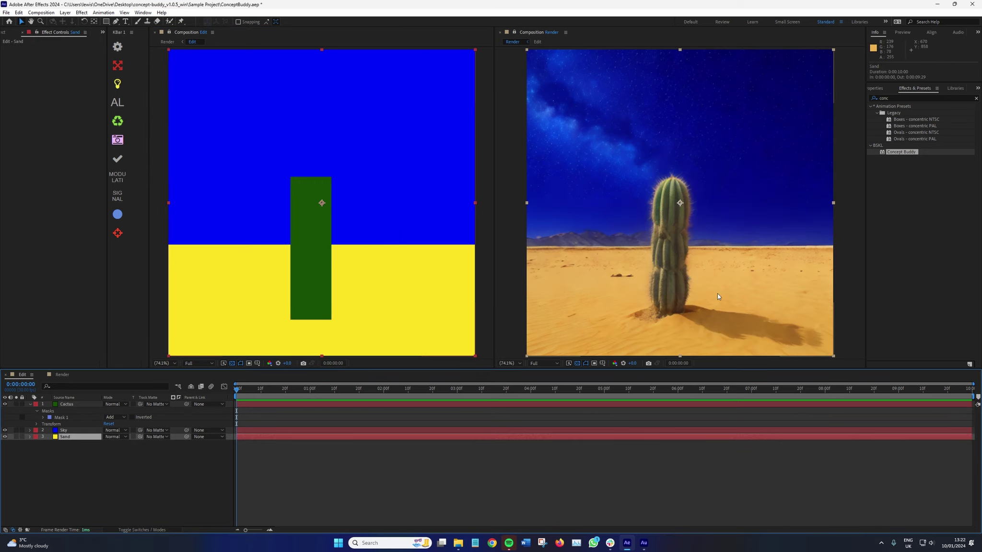
click(65, 13)
- Change the Sand solid's colour to the deeper gold BC8A04
click(80, 31)
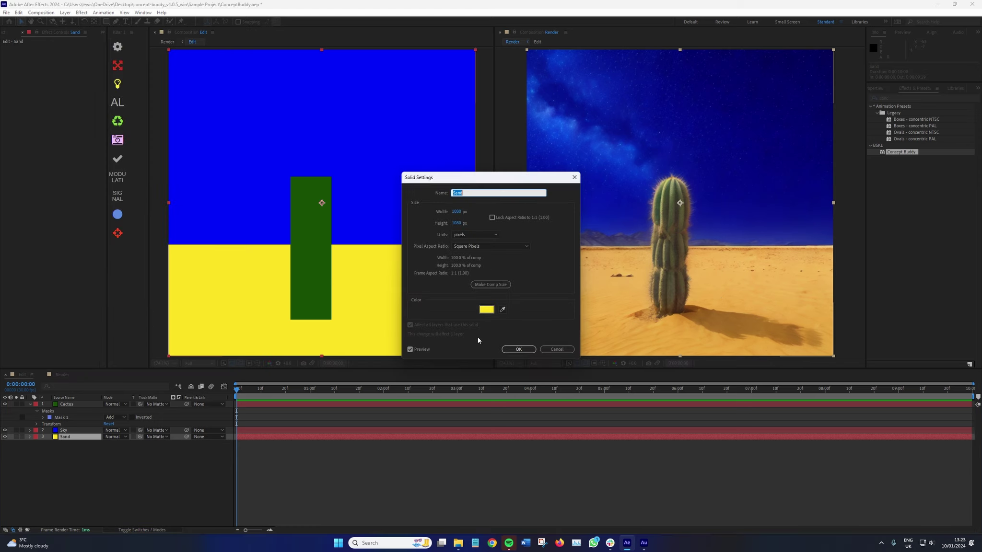
click(487, 309)
drag(331, 194, 385, 209)
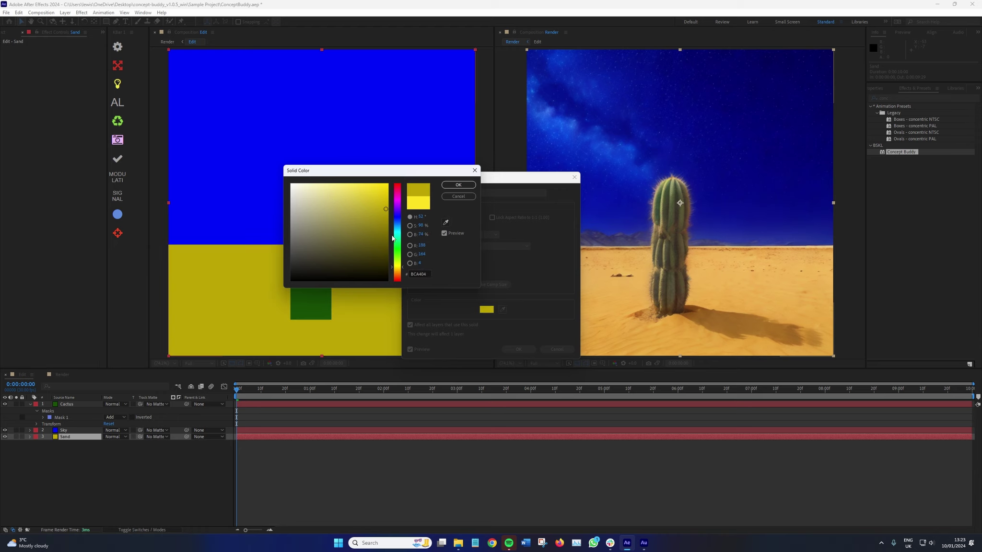
click(400, 269)
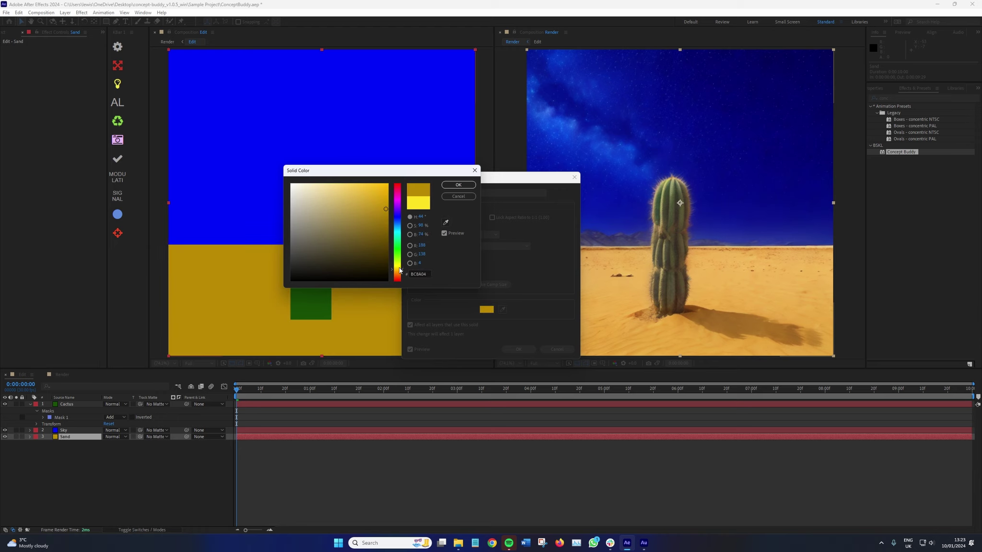
click(458, 185)
click(518, 349)
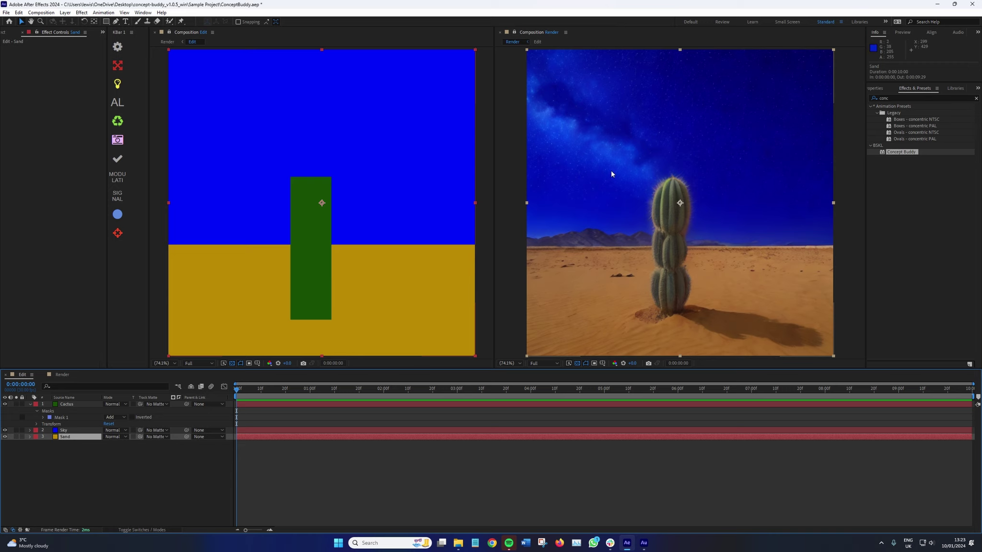
- Change the Sky solid's colour to the deeper blue 0009B5 via Solid Settings
click(77, 430)
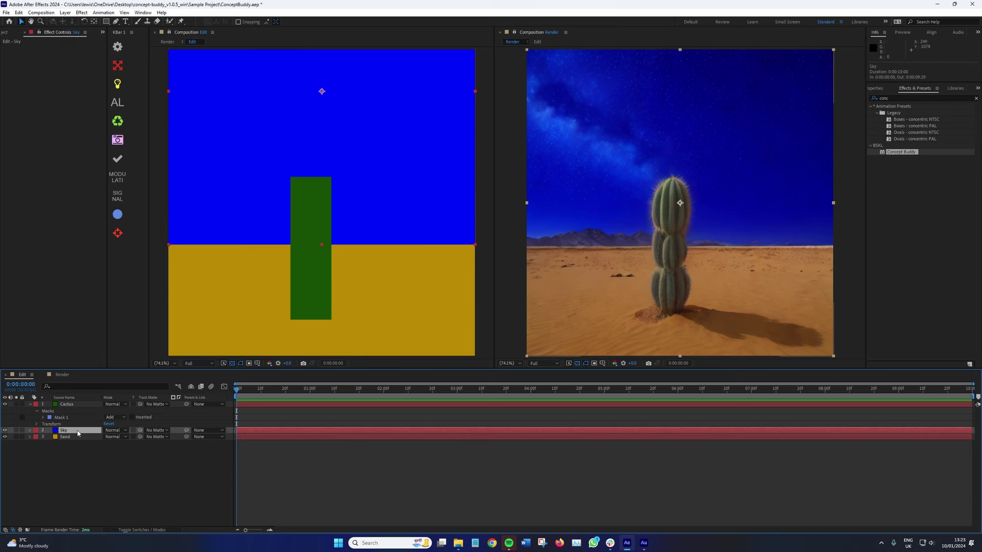
click(65, 13)
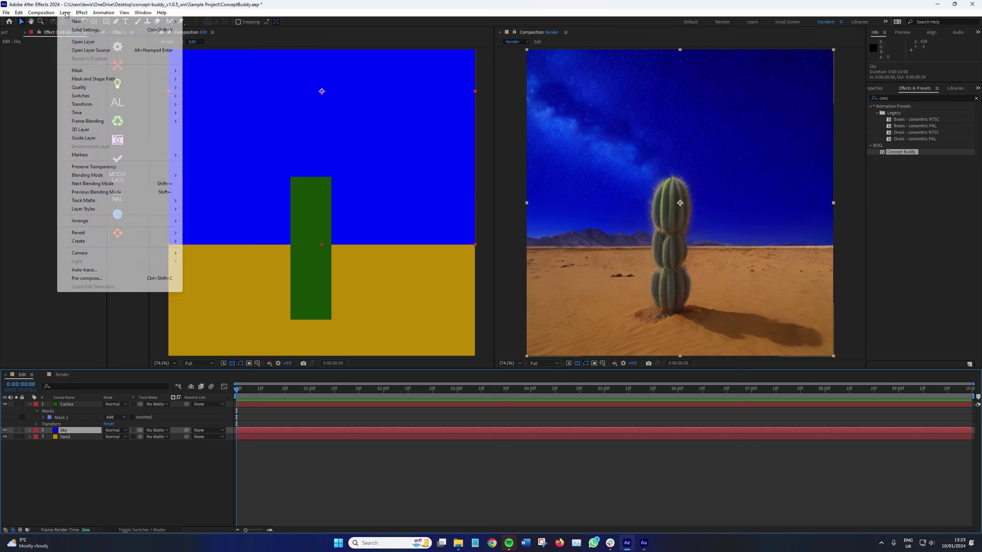
click(94, 29)
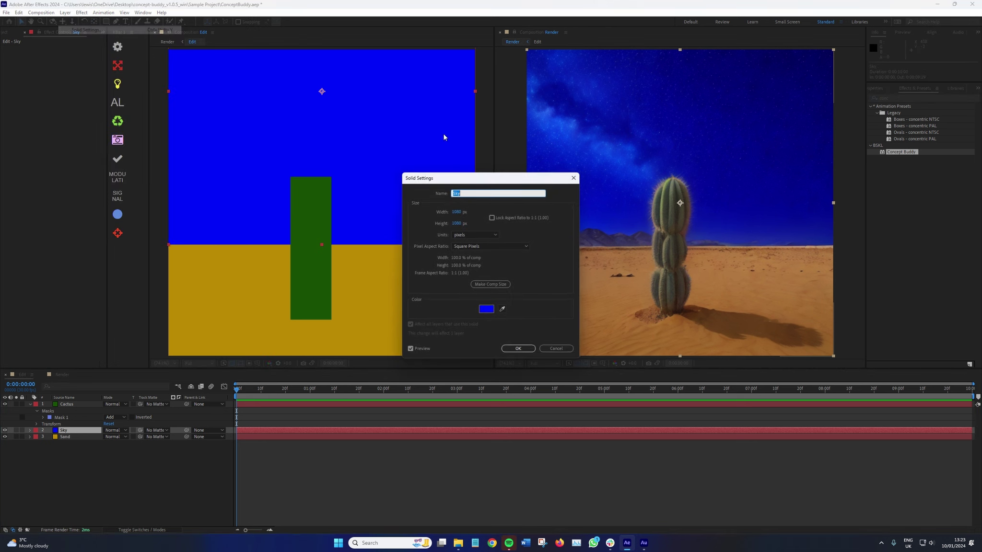
click(486, 309)
click(388, 210)
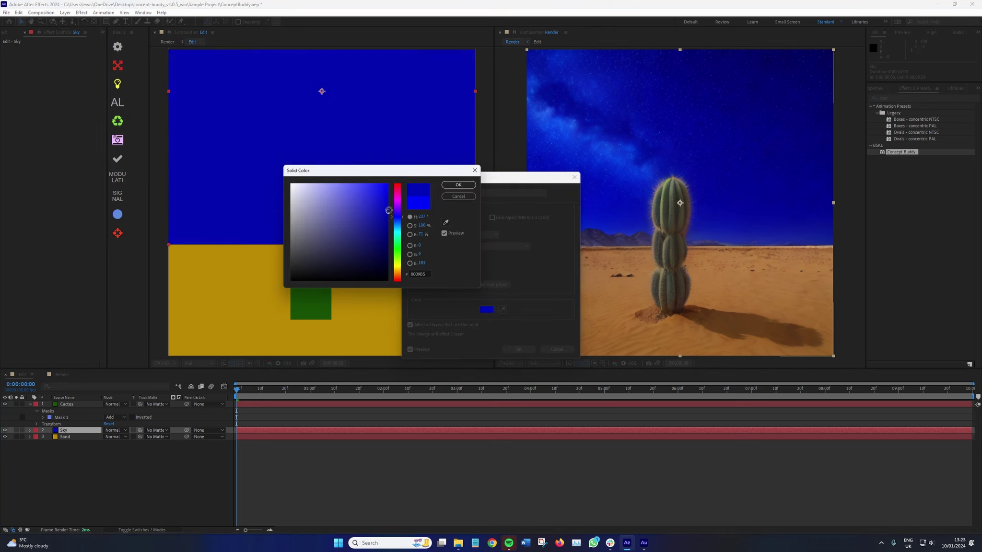
click(447, 185)
click(521, 350)
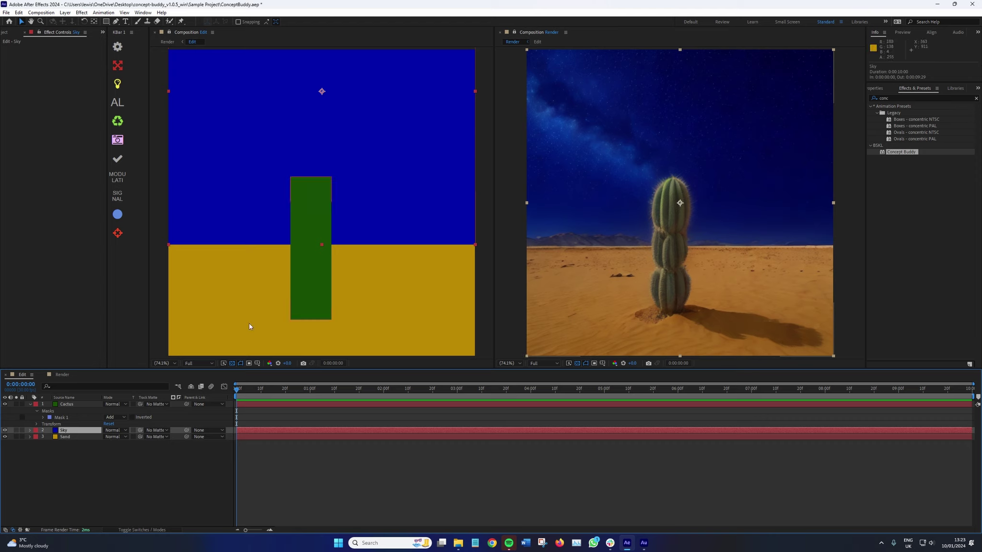
key(ctrl+z)
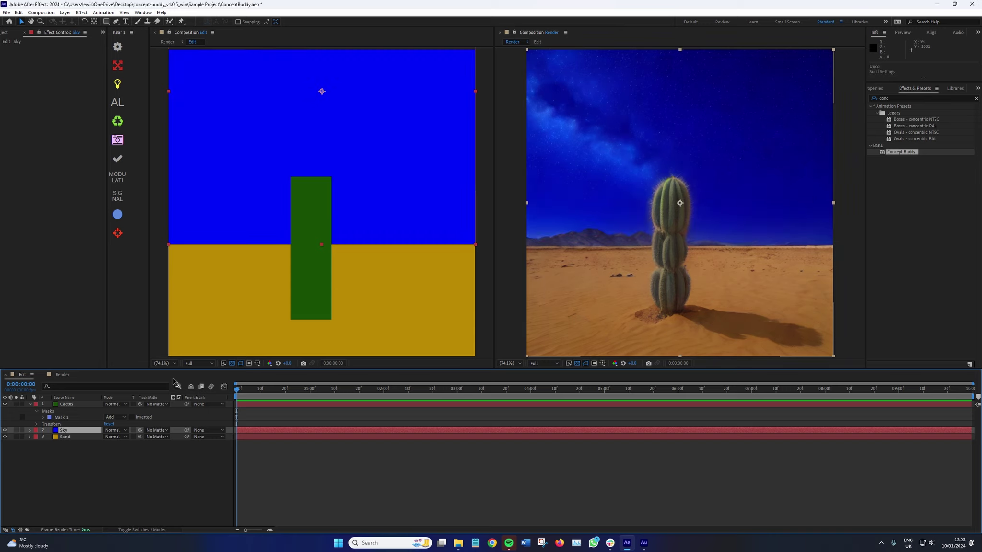
key(ctrl+shift+z)
key(ctrl+z)
key(ctrl+shift+z)
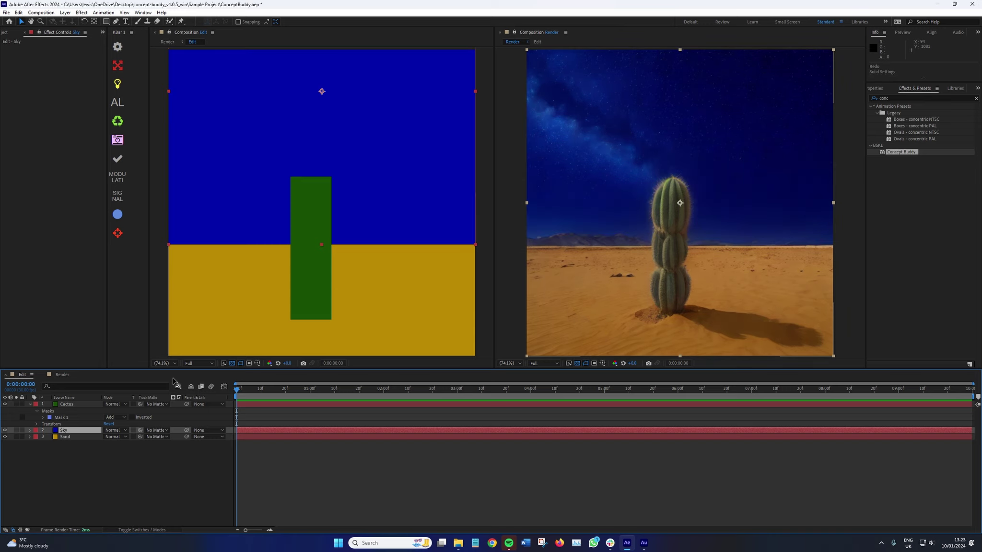
key(ctrl+z)
key(ctrl+shift+z)
key(ctrl+z)
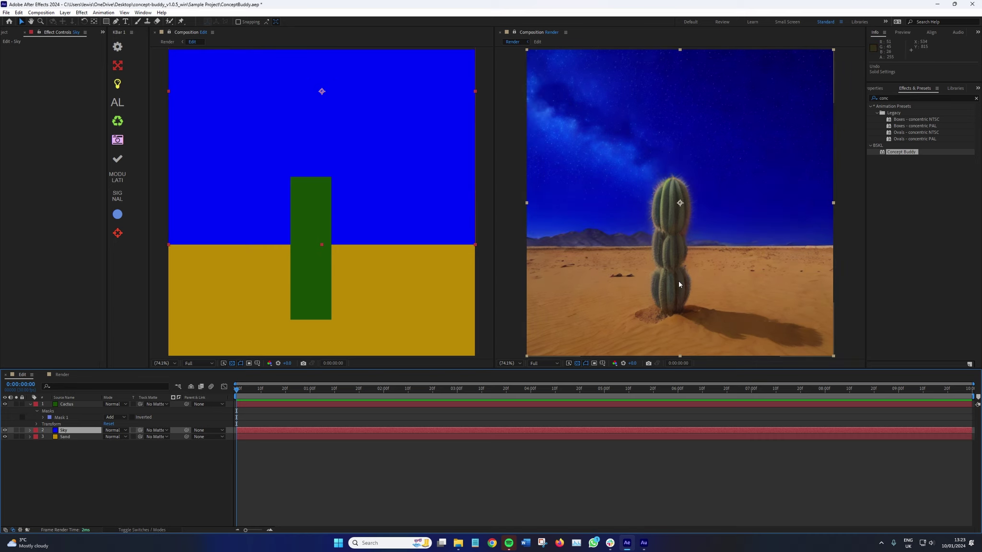
key(ctrl+shift+z)
key(ctrl+z)
click(592, 232)
key(slash)
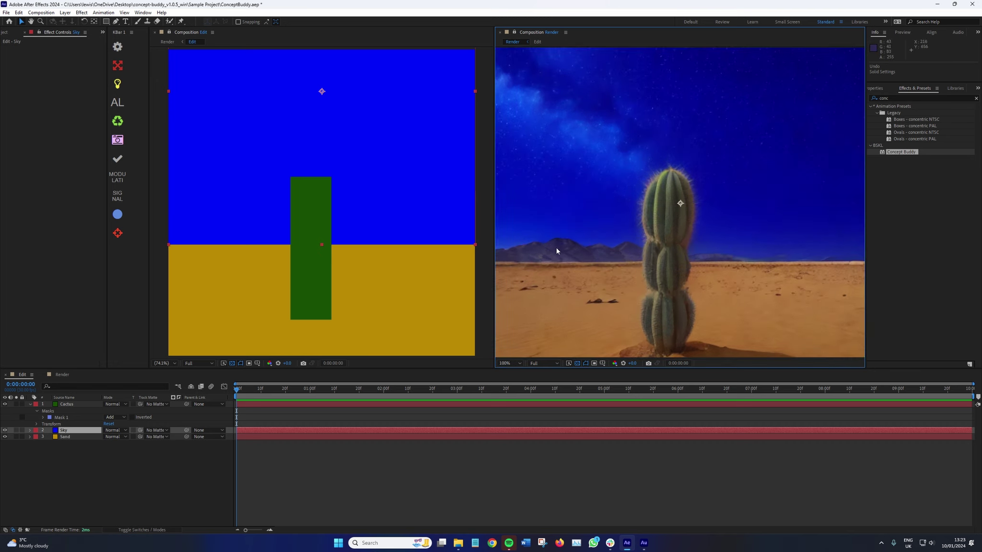
key(ctrl+z)
key(ctrl+shift+z)
key(ctrl+z)
key(ctrl+shift+z)
key(ctrl+z)
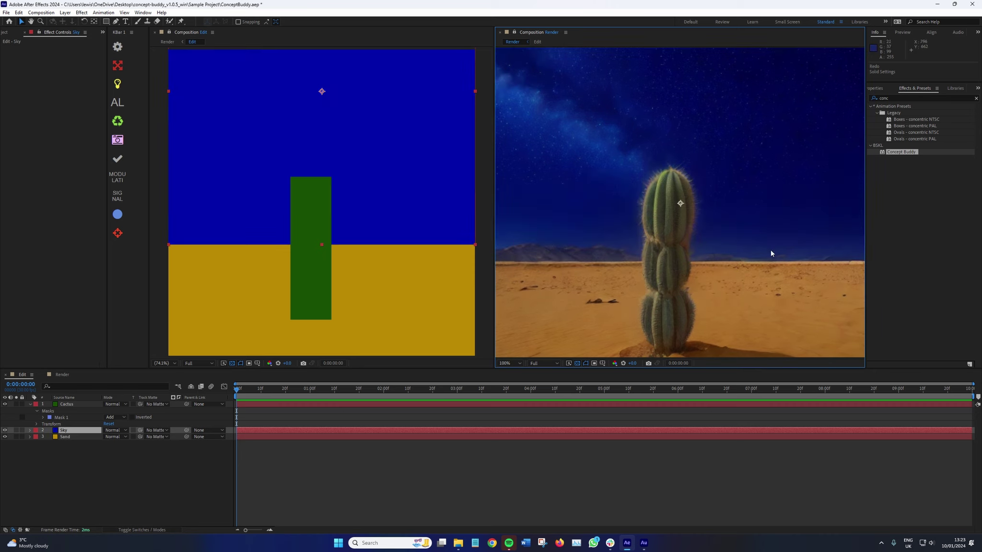
key(ctrl+shift+z)
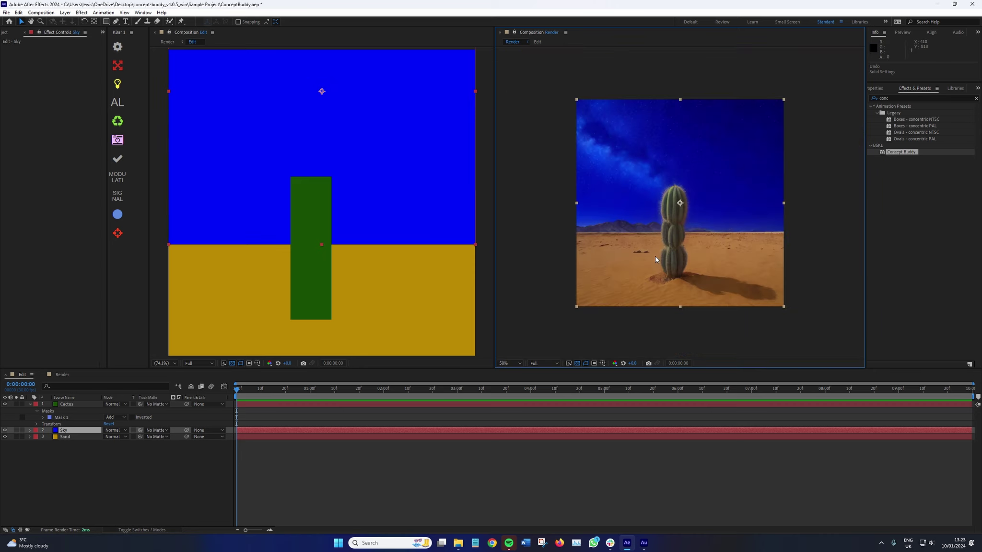
key(ctrl+z)
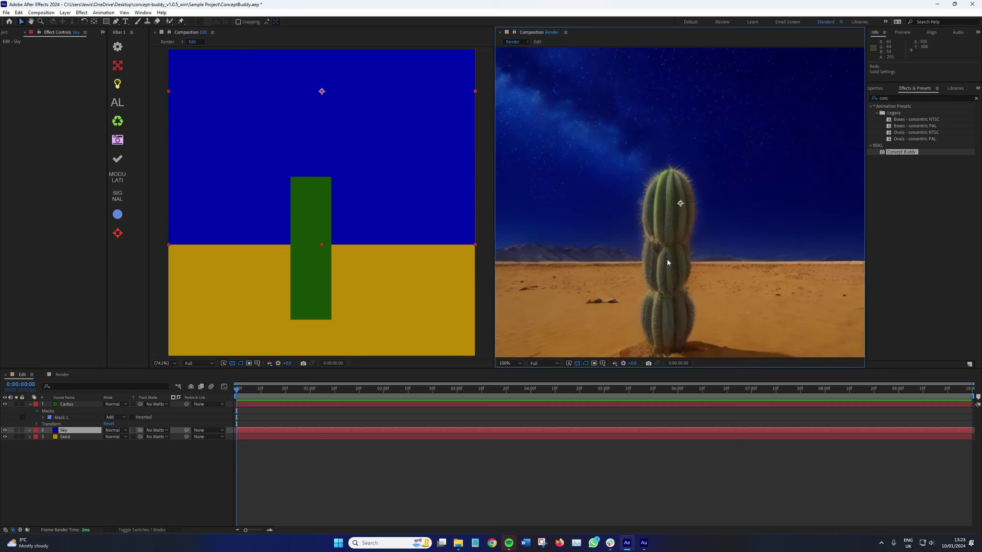
key(ctrl+shift+z)
key(ctrl+z)
key(ctrl+shift+z)
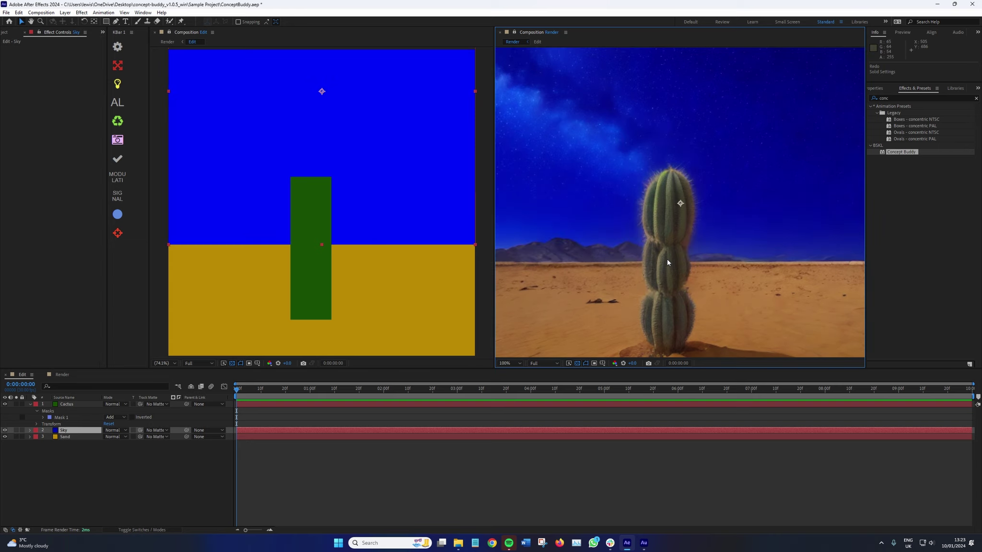
key(ctrl+z)
key(ctrl+shift+z)
key(ctrl+z)
key(comma)
key(comma)
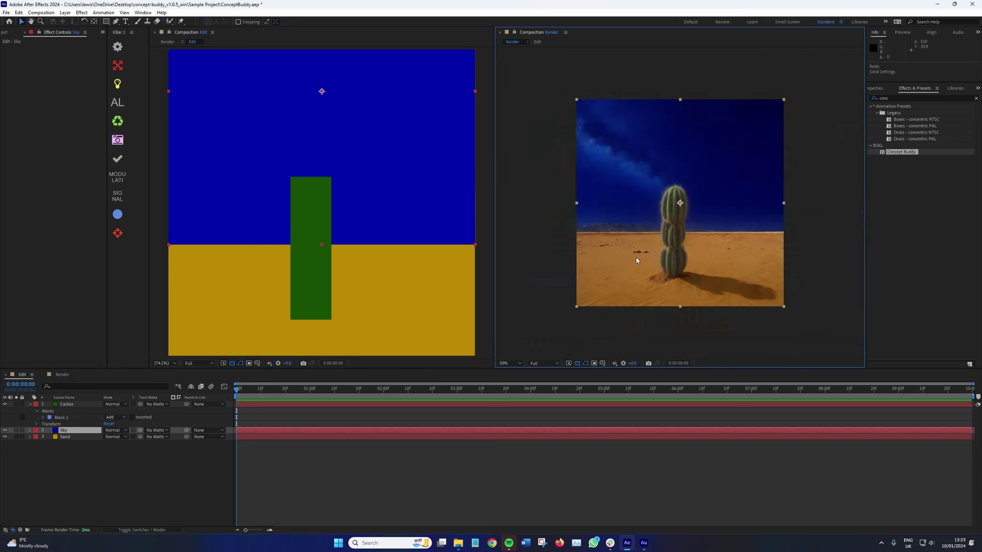
click(512, 363)
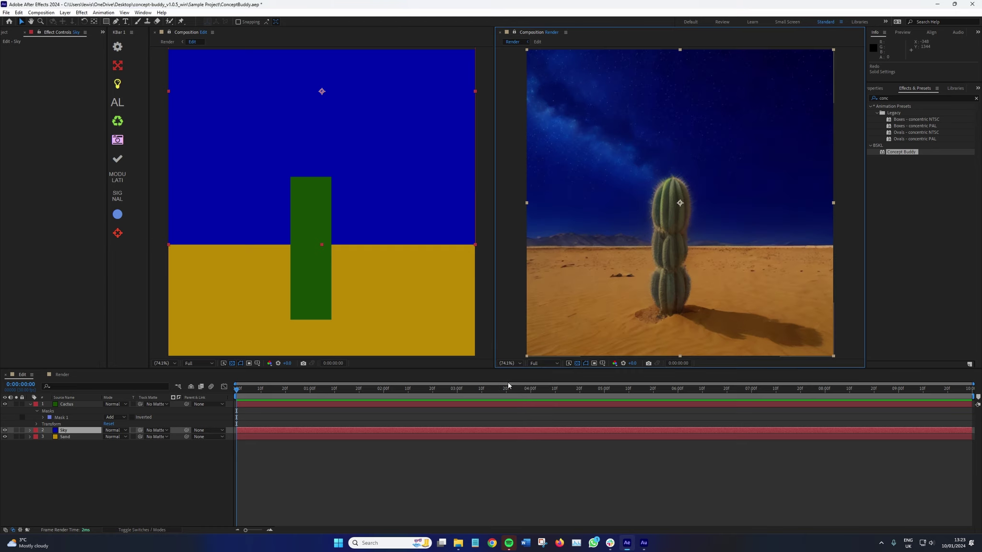
click(515, 372)
click(77, 405)
key(ctrl+d)
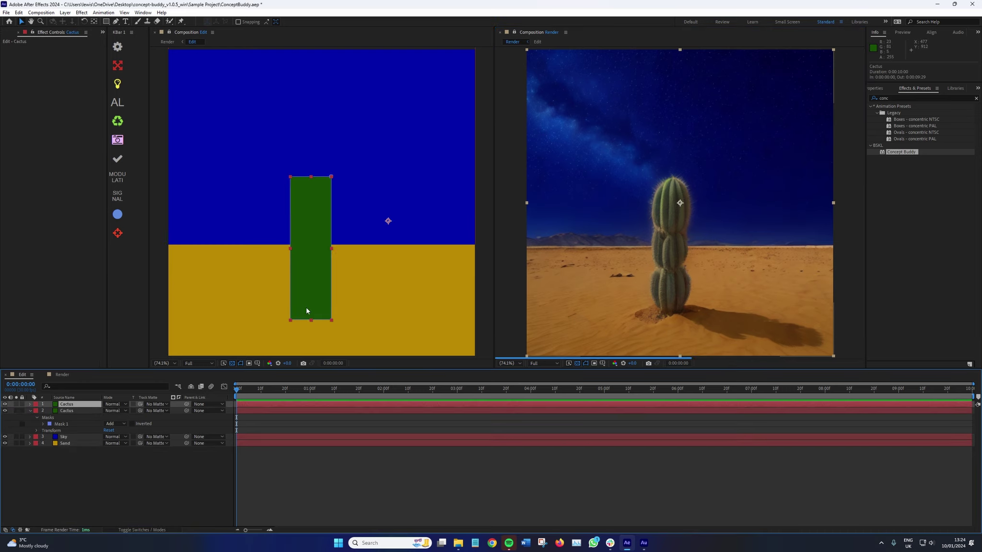
click(313, 305)
drag(314, 303, 411, 302)
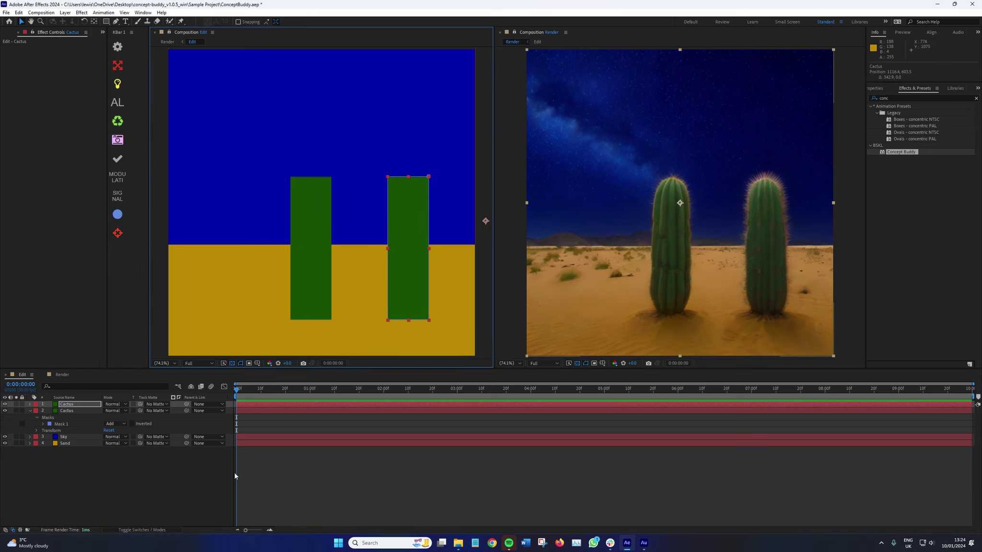
key(ctrl+z)
click(92, 476)
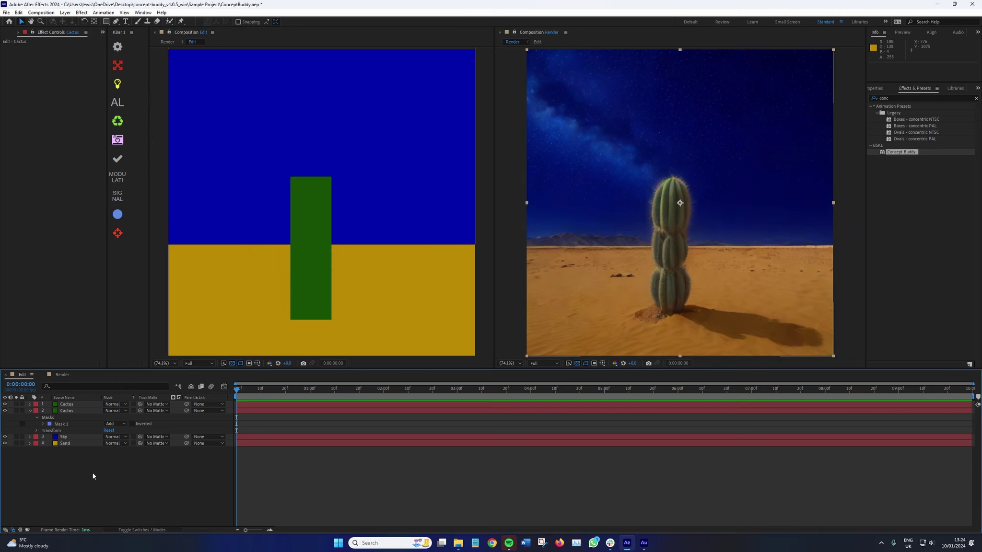
click(77, 405)
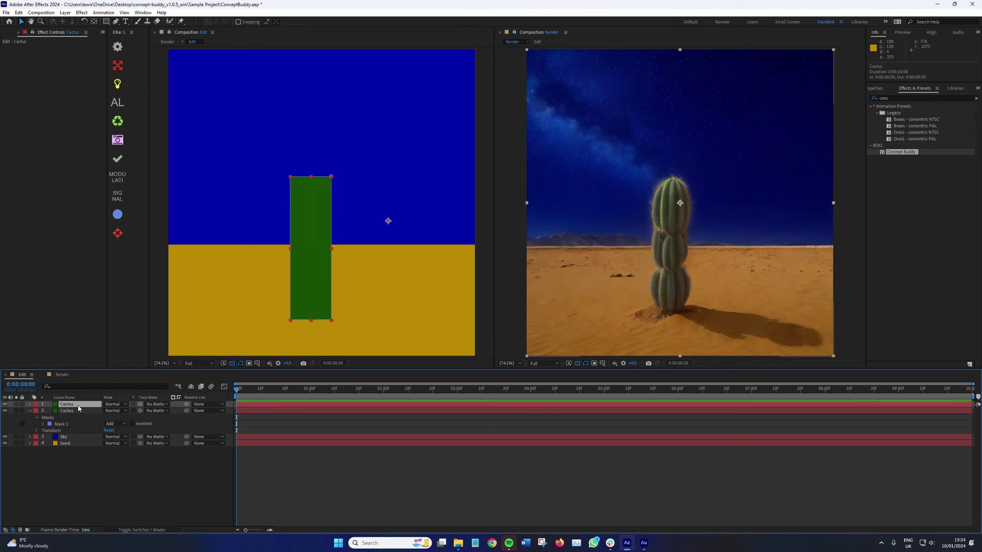
key(Delete)
drag(106, 21, 120, 42)
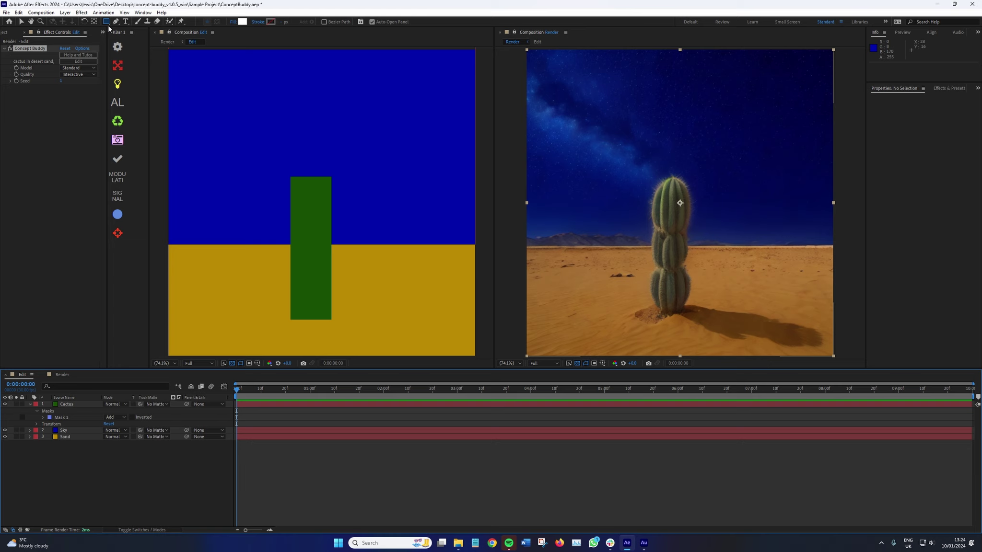
- Draw a white-filled circle in the upper-left sky with the Ellipse tool
click(242, 21)
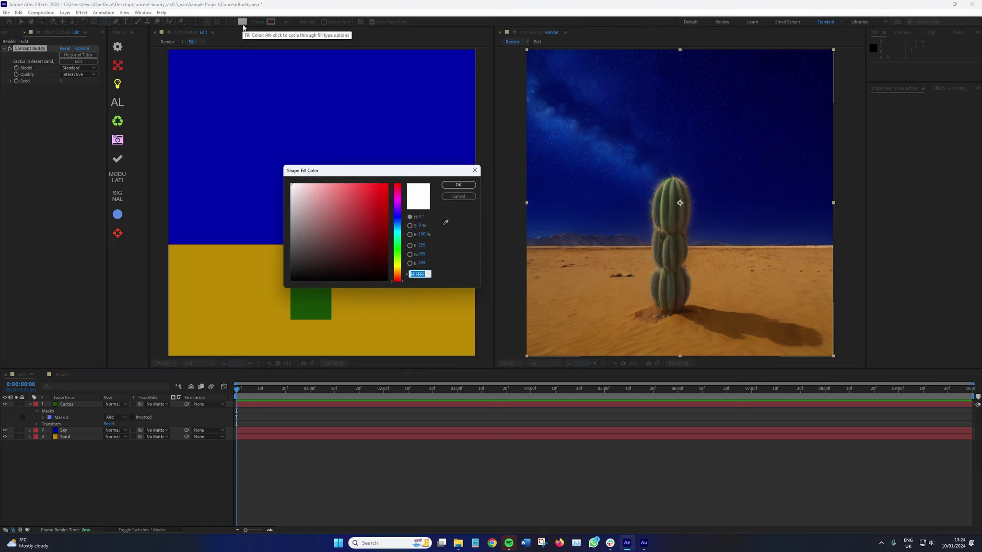
key(Escape)
drag(202, 64, 264, 126)
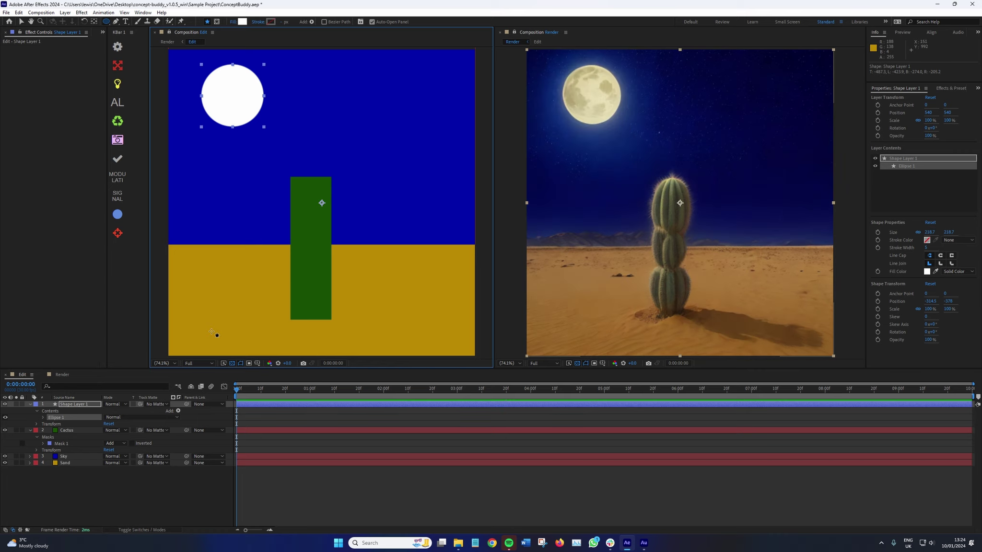
- Centre the circle's anchor point and scale it down to 35%
click(117, 233)
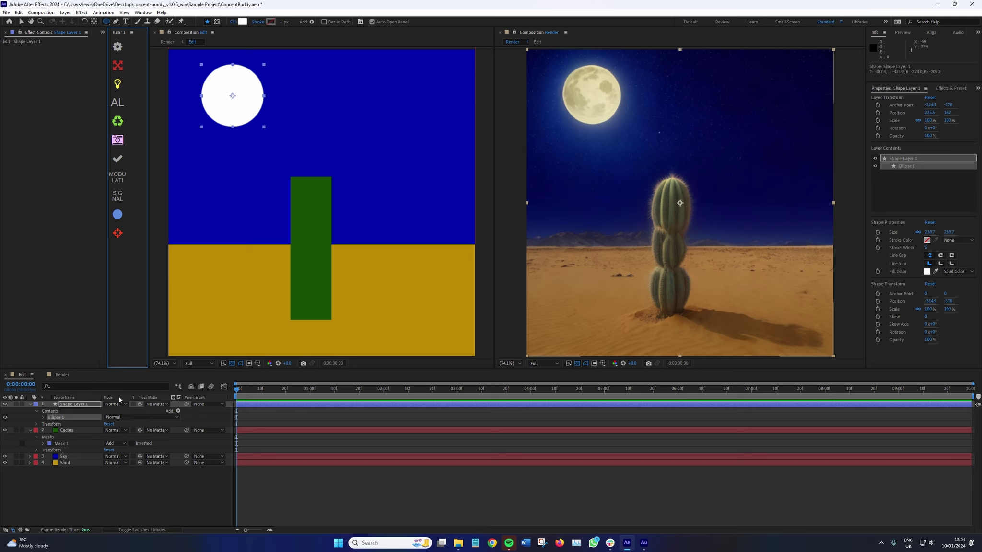
key(s)
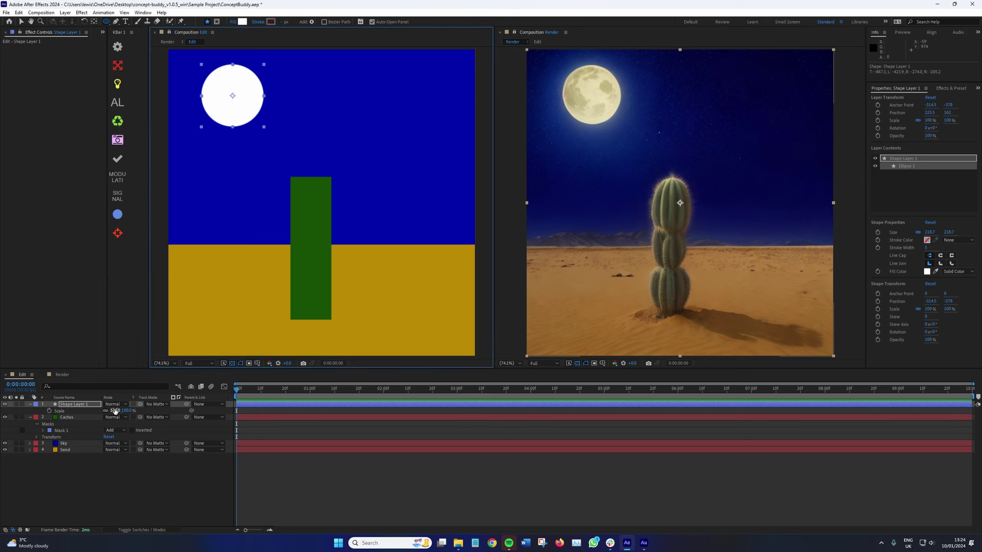
drag(115, 411, 93, 413)
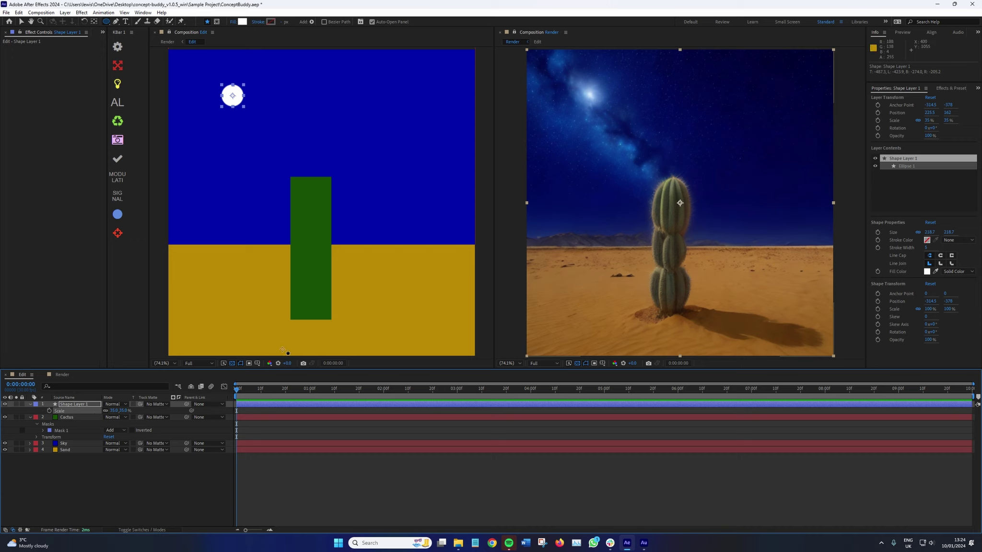
click(61, 375)
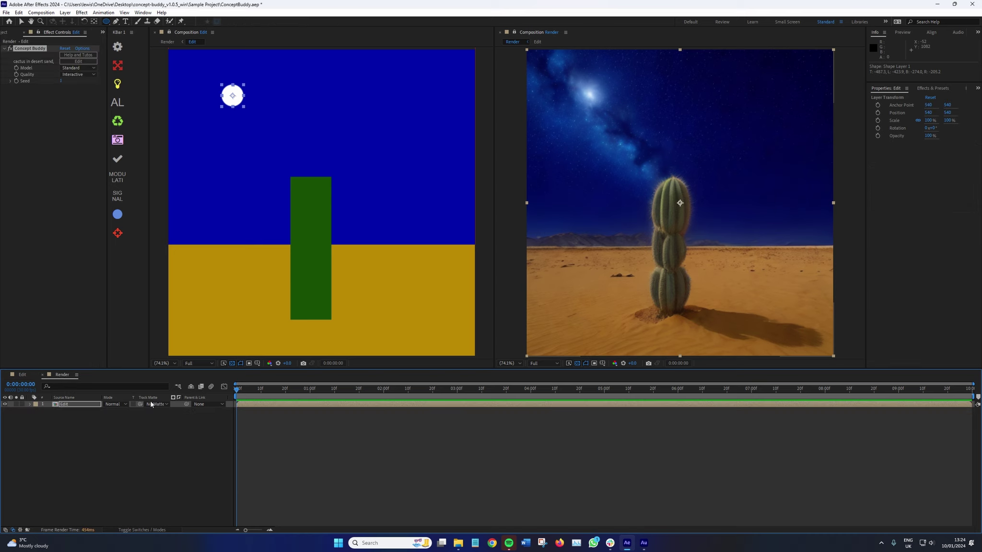
- Insert 'moon and' before 'stars' in the Concept Buddy prompt and save to regenerate
click(76, 61)
click(475, 254)
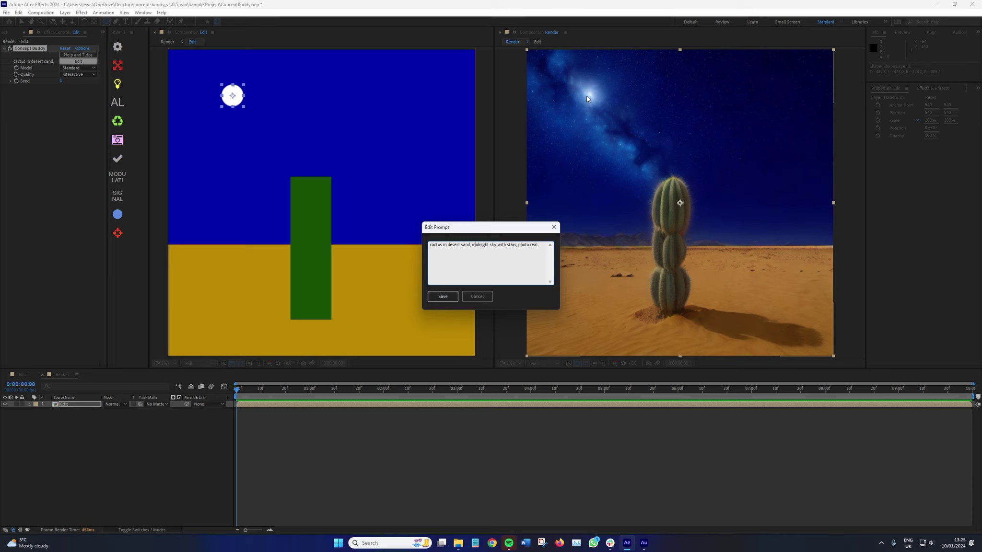
text(moon and)
click(442, 296)
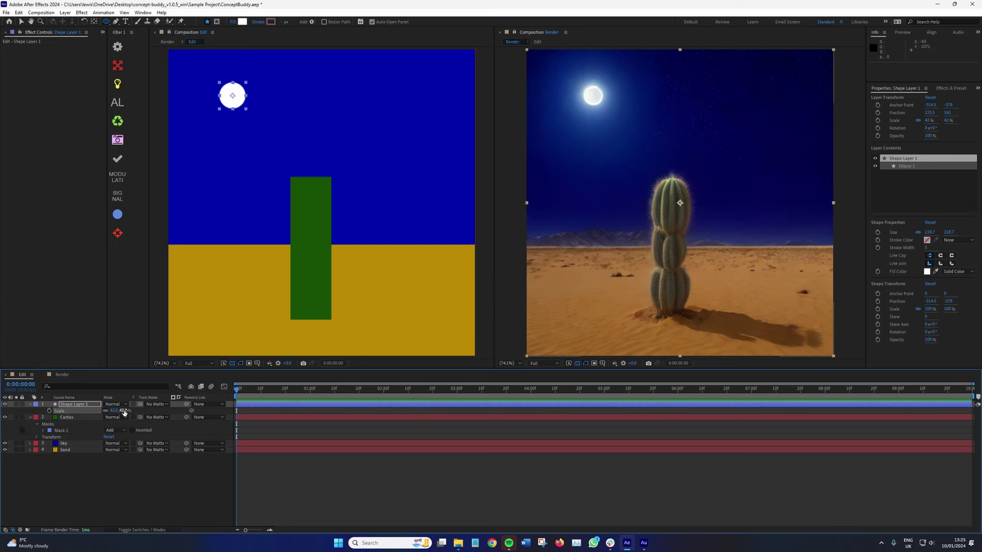
click(120, 495)
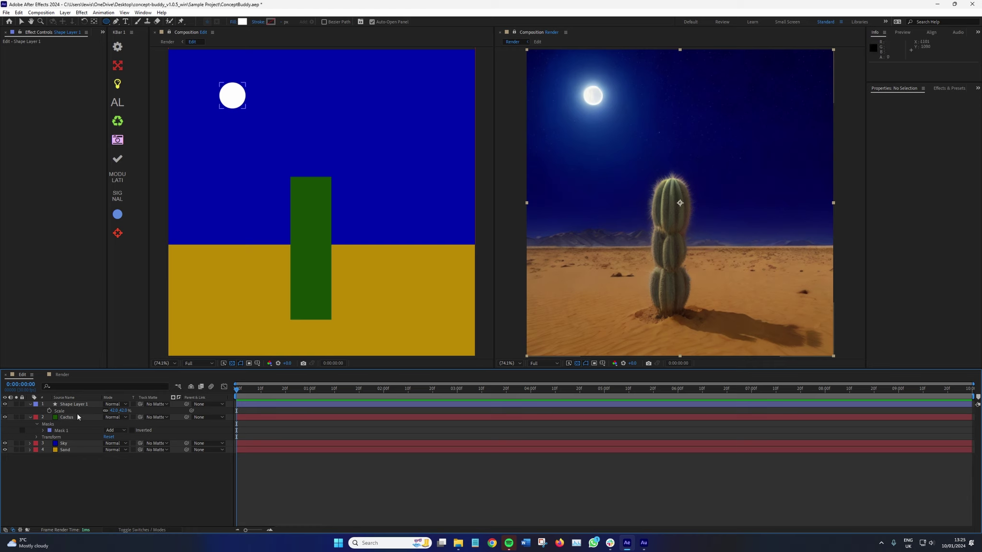
click(252, 437)
click(20, 21)
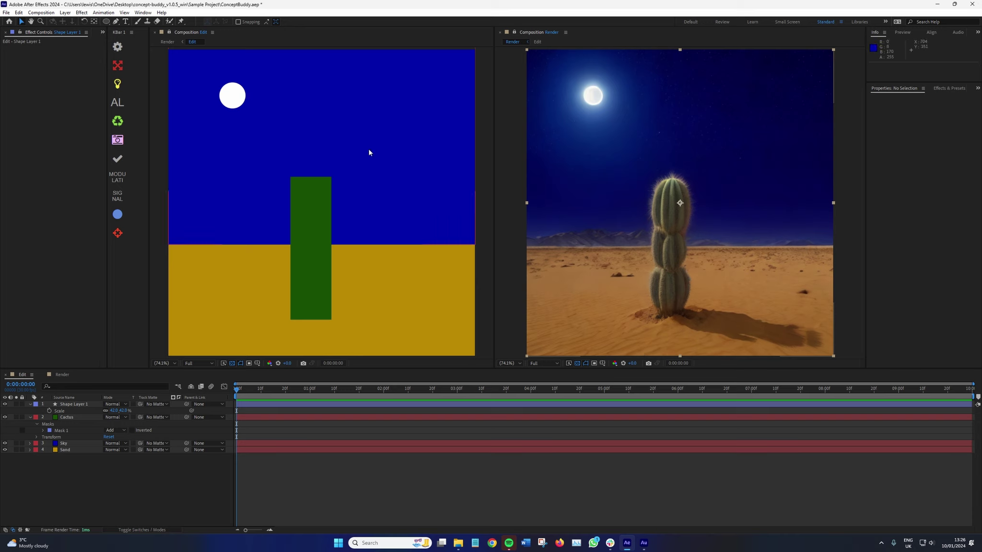
click(87, 415)
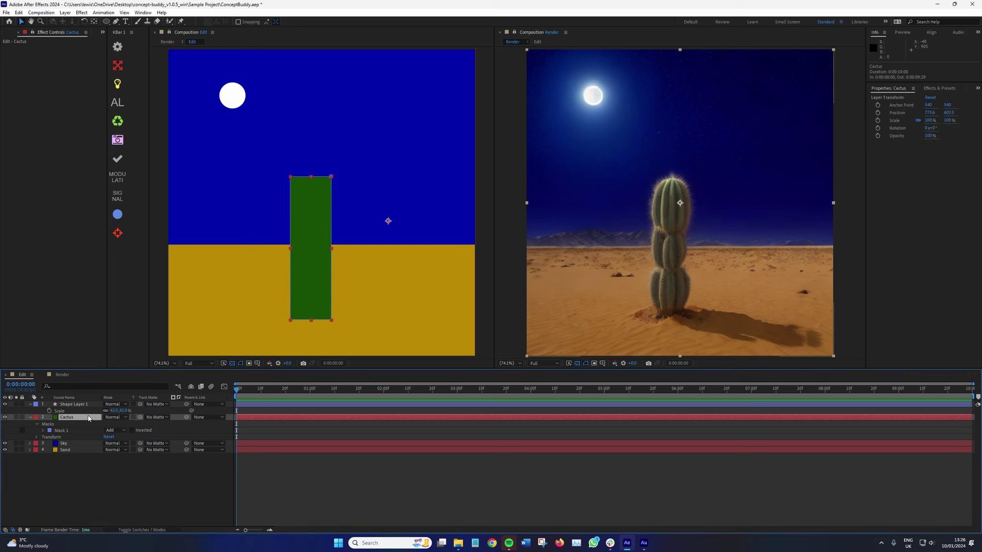
- Duplicate the Cactus solid as Cactus 2, centre its anchor and make it black
key(ctrl+d)
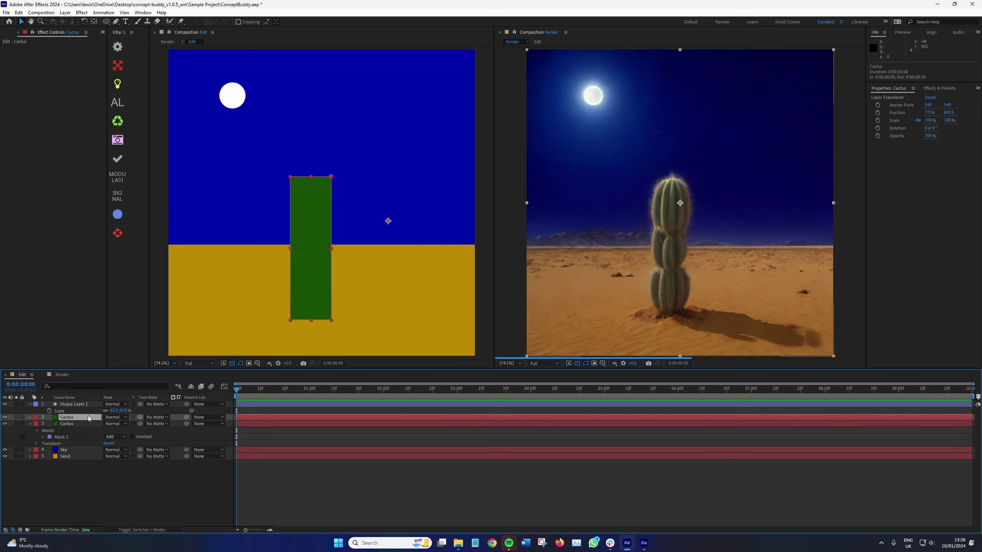
click(125, 236)
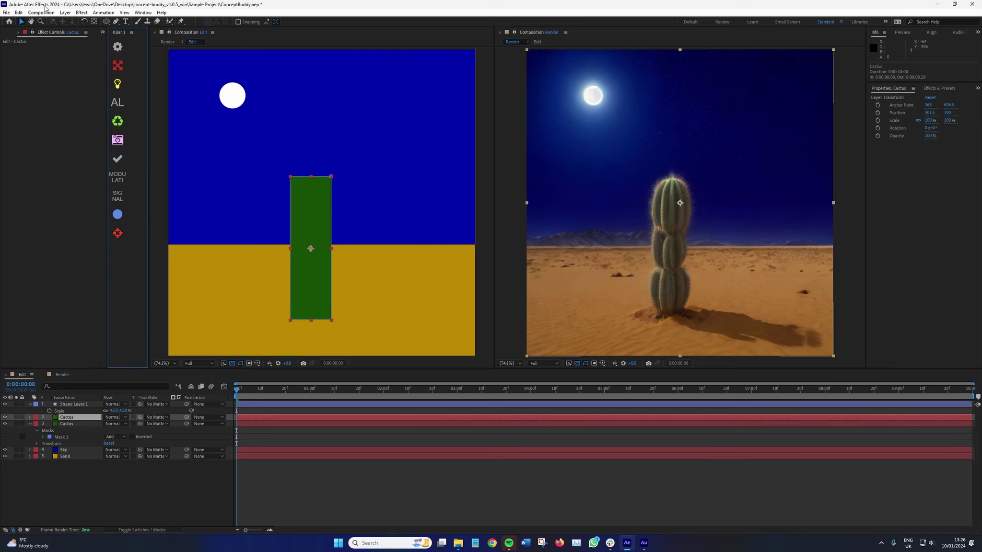
click(65, 12)
click(77, 32)
click(486, 309)
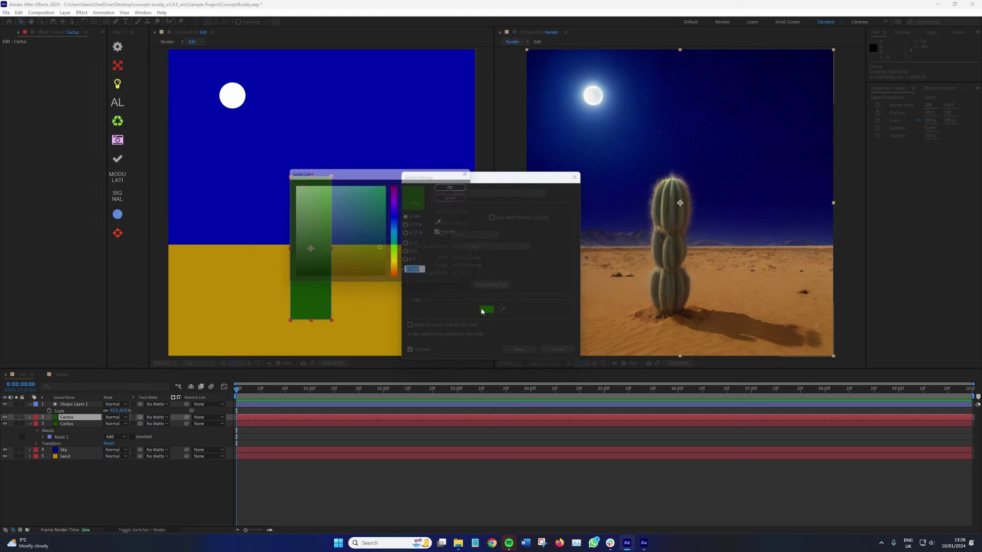
click(307, 278)
click(455, 185)
click(519, 349)
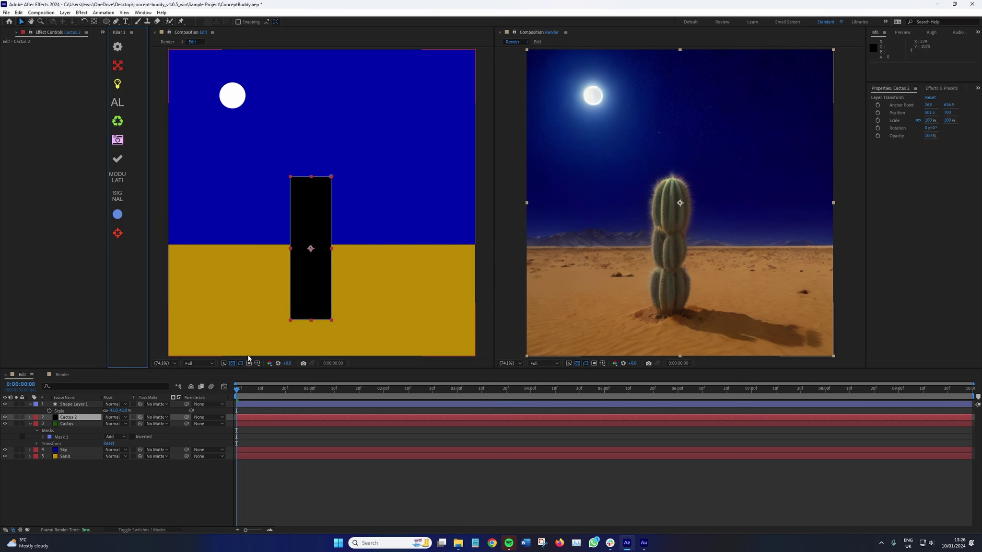
- Tilt Cactus 2 about -11°, scale it to 64% and move it to the cactus base
key(r)
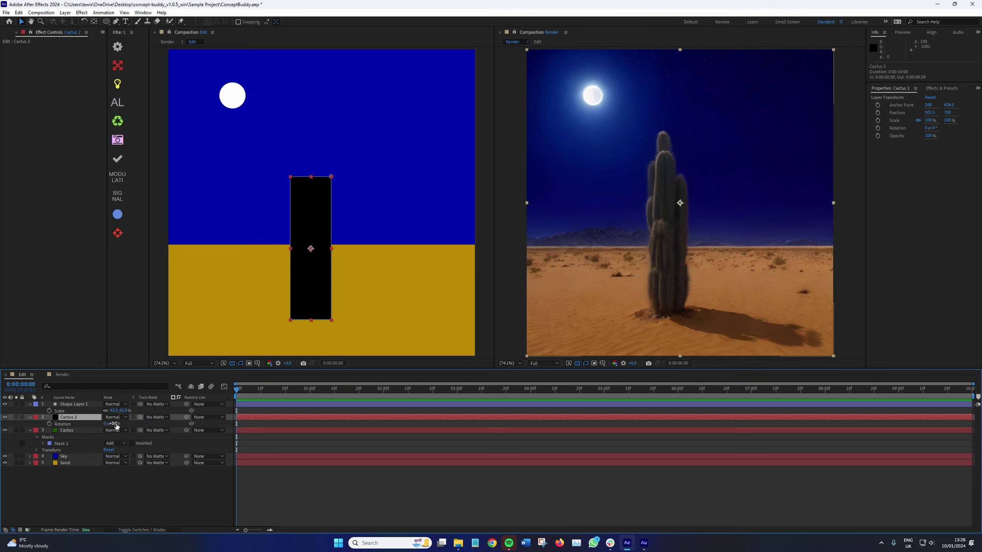
drag(111, 424, 106, 424)
drag(329, 302, 340, 356)
drag(328, 228, 330, 288)
drag(324, 331, 303, 338)
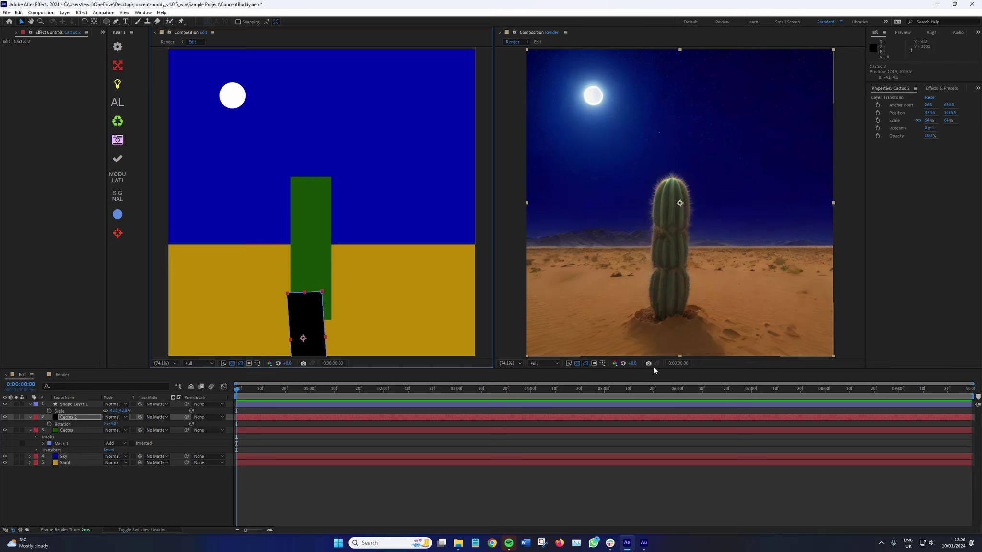
- In the Render comp, review the Concept Buddy prompt unchanged and keep the Standard model
click(62, 375)
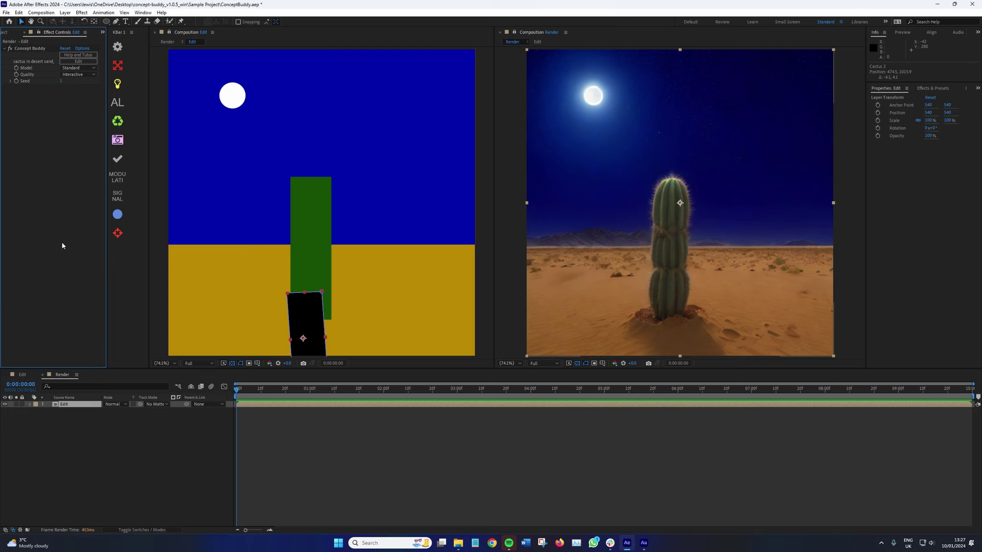
click(29, 50)
click(82, 61)
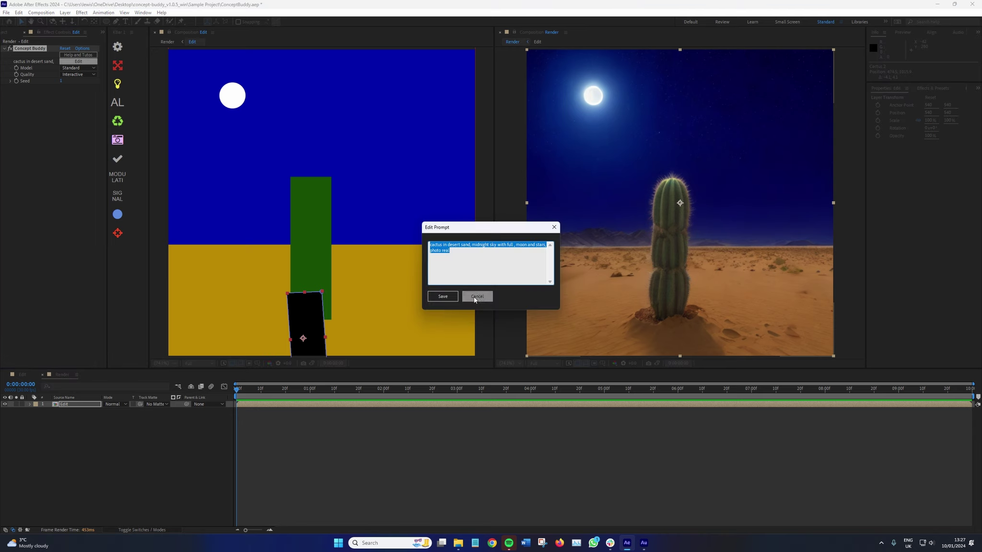
click(474, 296)
click(84, 68)
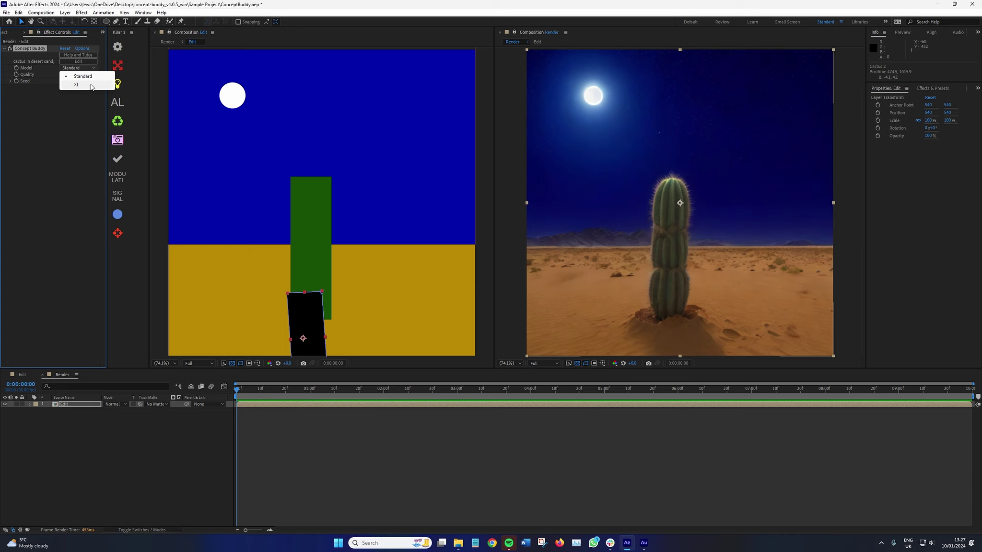
click(80, 149)
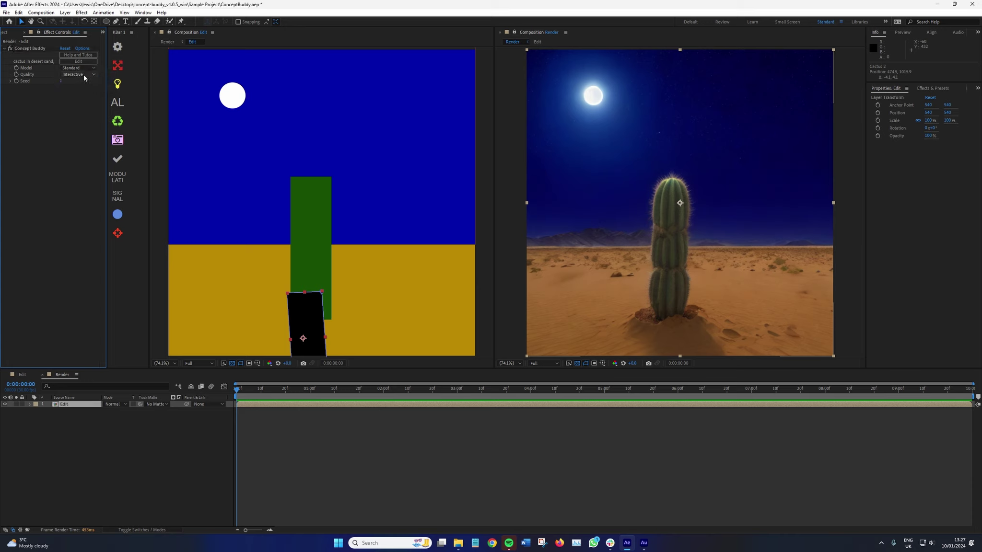
- Set the Concept Buddy quality to Polished
click(80, 76)
click(95, 90)
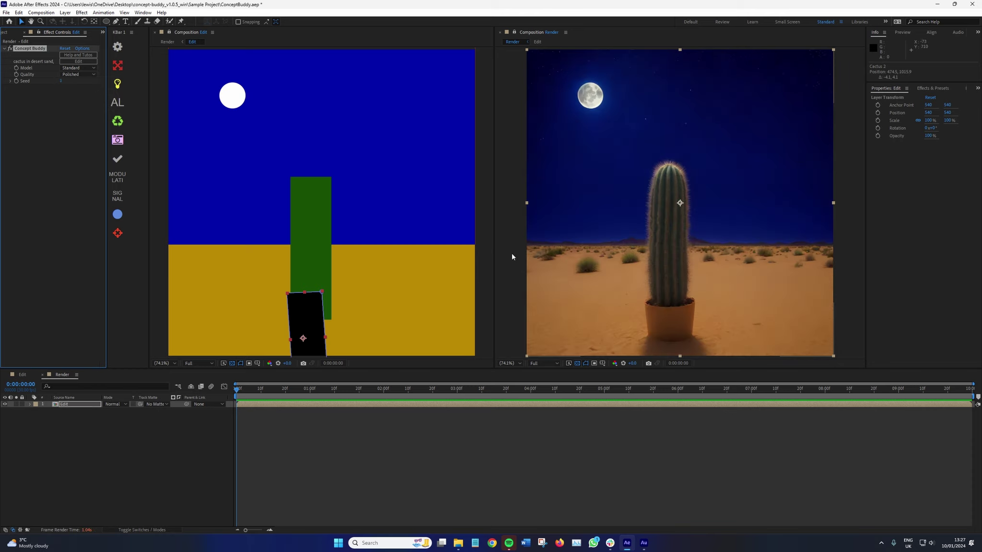
scroll(650, 288, up, 1)
scroll(651, 288, down, 2)
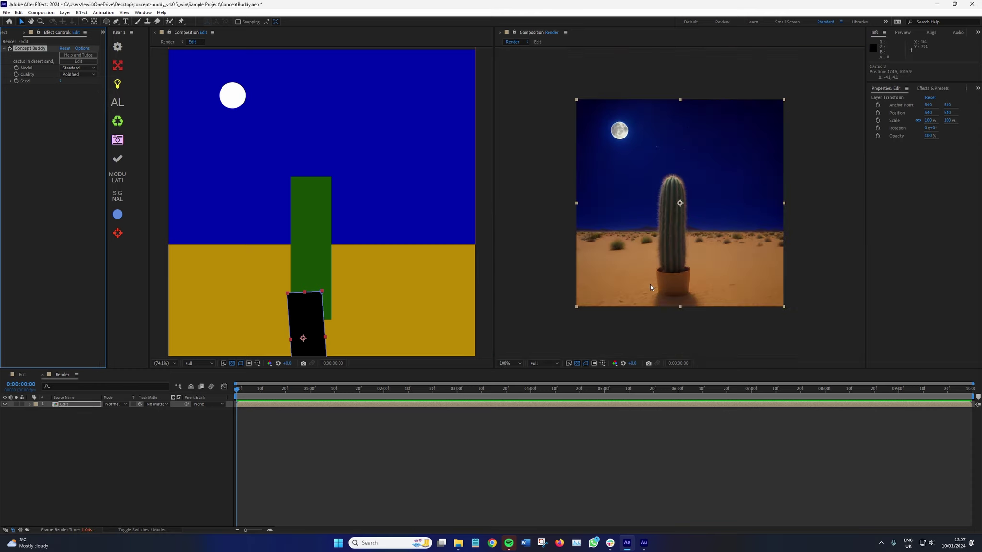
scroll(650, 288, up, 2)
key(ctrl+z)
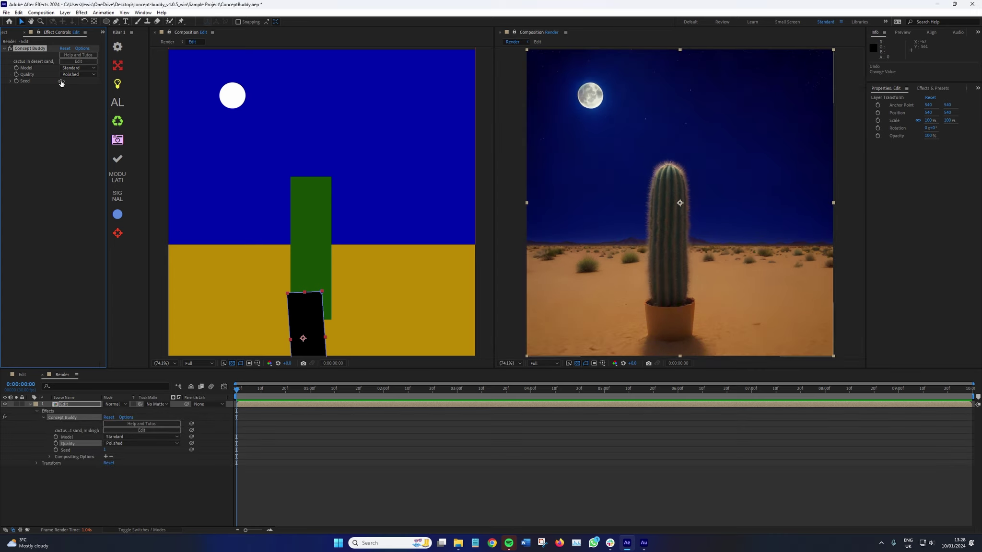
- Change the Concept Buddy Seed to 3, then to 50
click(61, 81)
text(3)
key(Return)
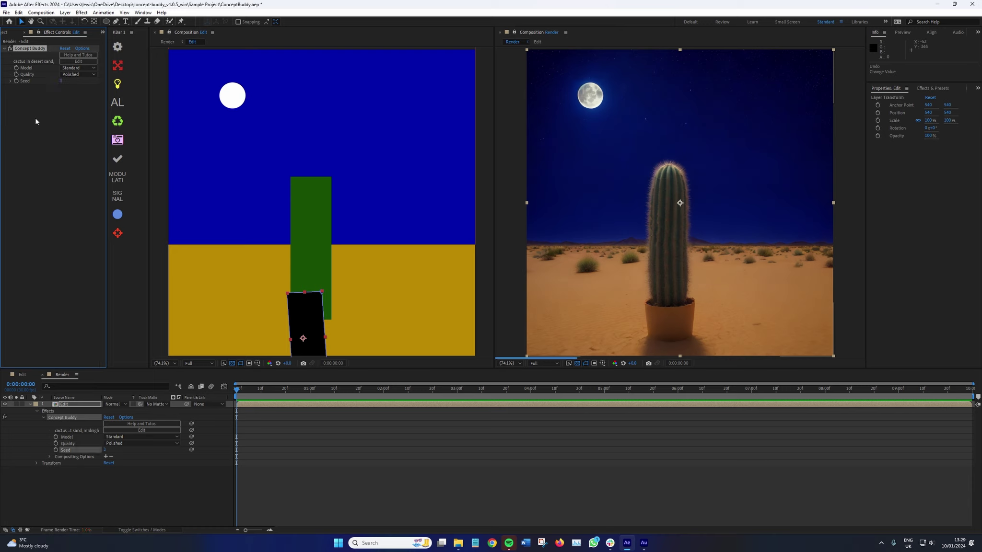
click(61, 81)
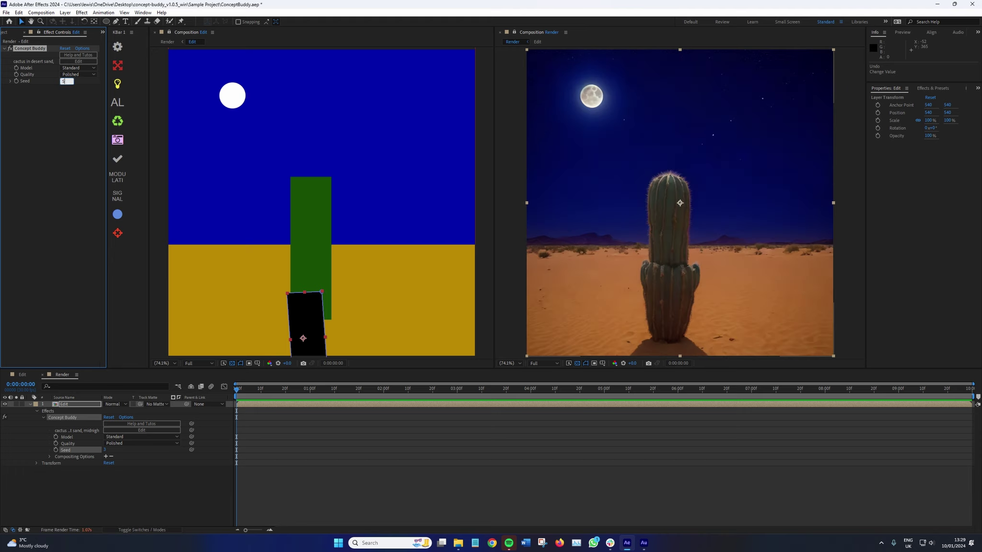
text(50)
key(Return)
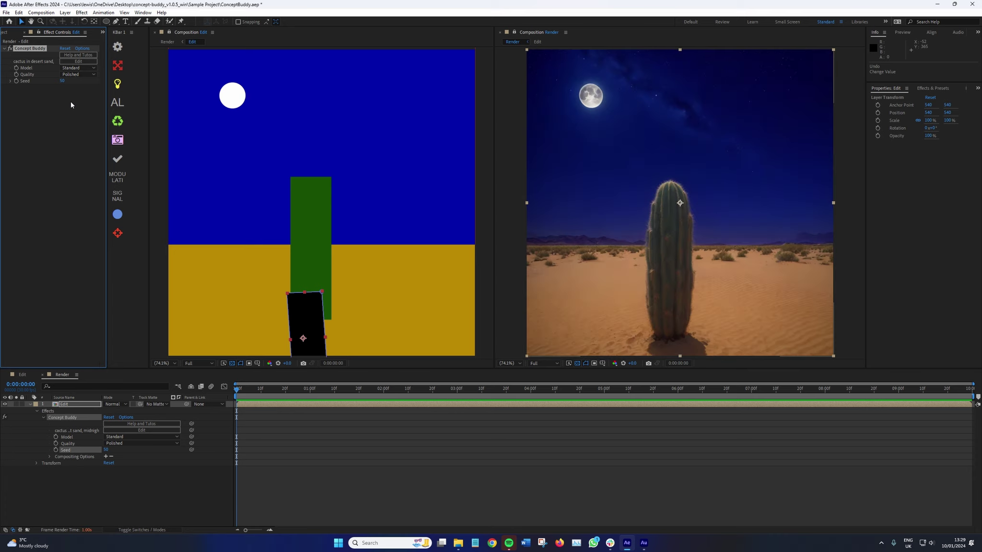
click(239, 102)
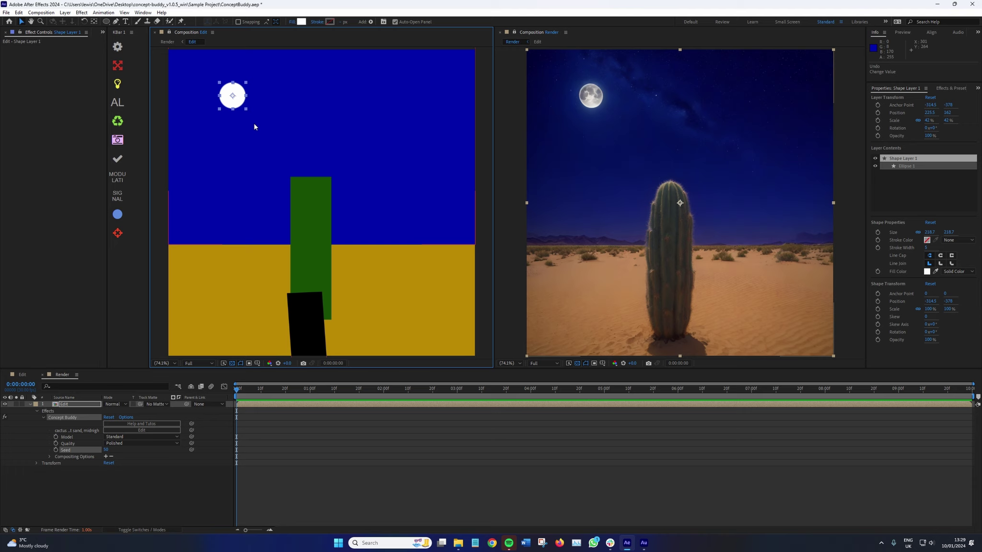
- Enlarge the moon circle to about 68% and set Concept Buddy quality to Advanced
drag(245, 109, 218, 90)
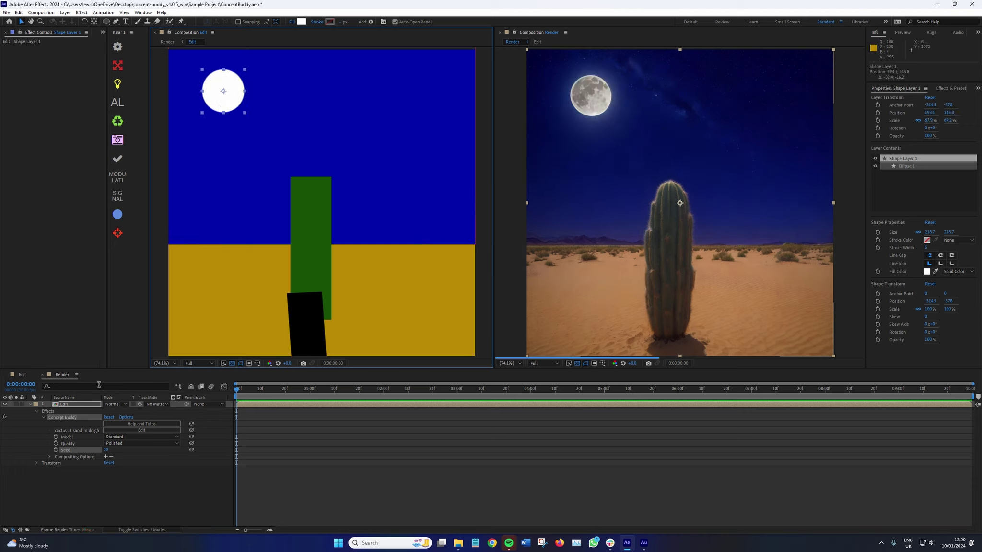
click(76, 404)
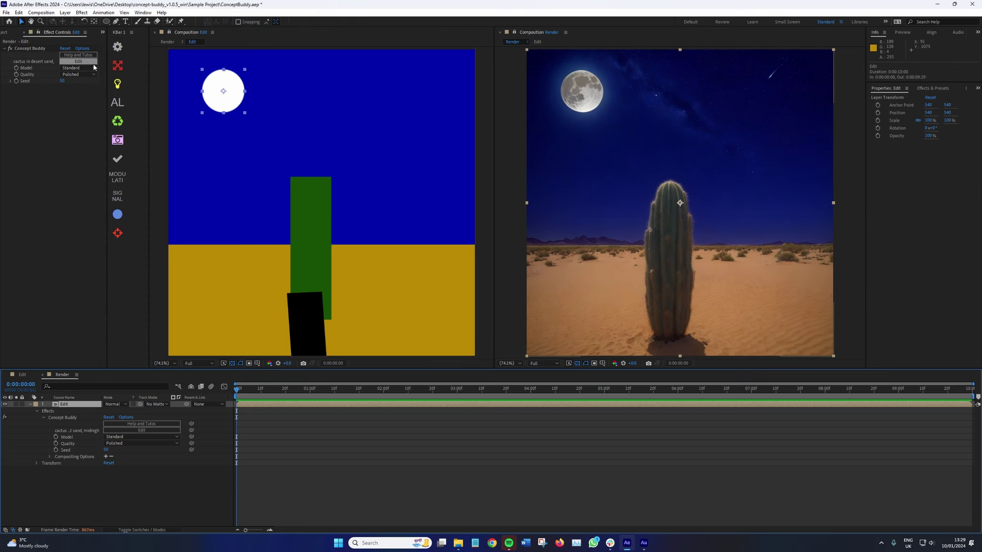
click(79, 74)
click(85, 99)
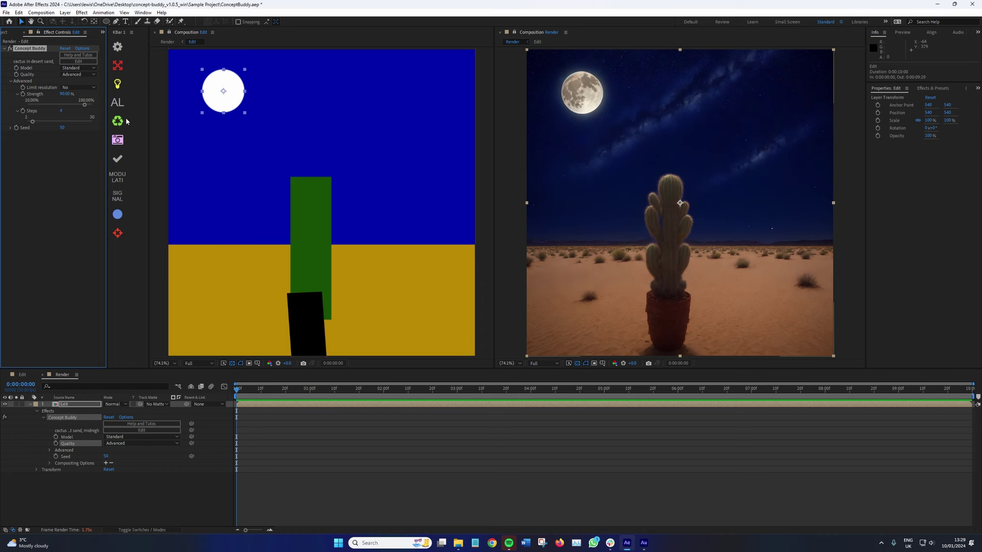
- Zoom and pan around the rendered cactus, then fit the whole render back in view
scroll(612, 283, up, 3)
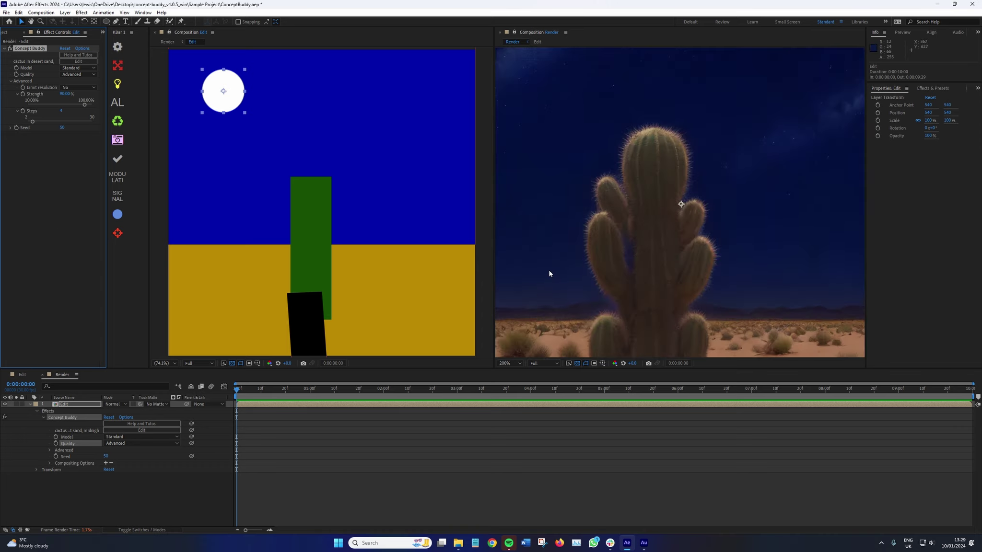
scroll(549, 273, down, 3)
scroll(562, 224, down, 2)
scroll(615, 231, up, 2)
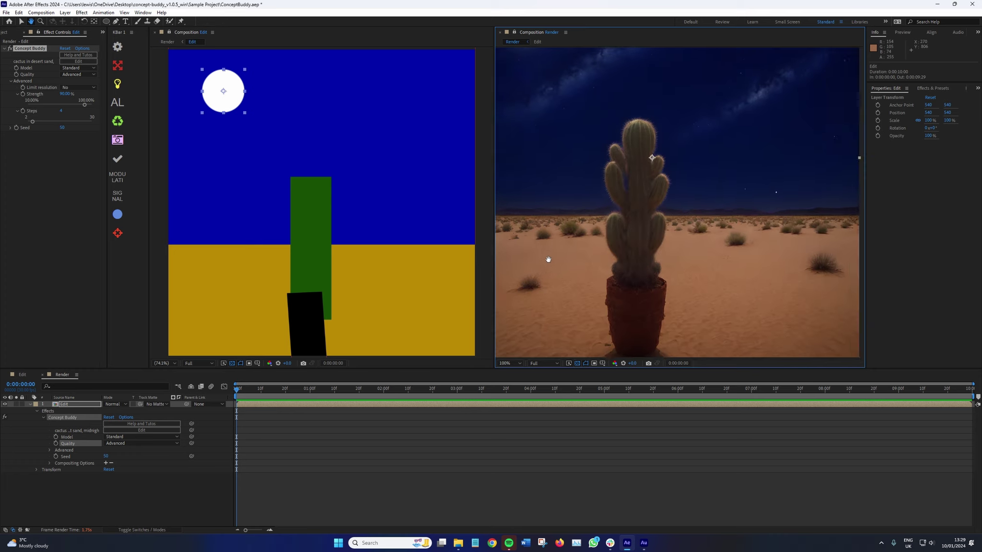
drag(548, 259, 600, 263)
scroll(599, 264, down, 2)
click(510, 363)
click(515, 371)
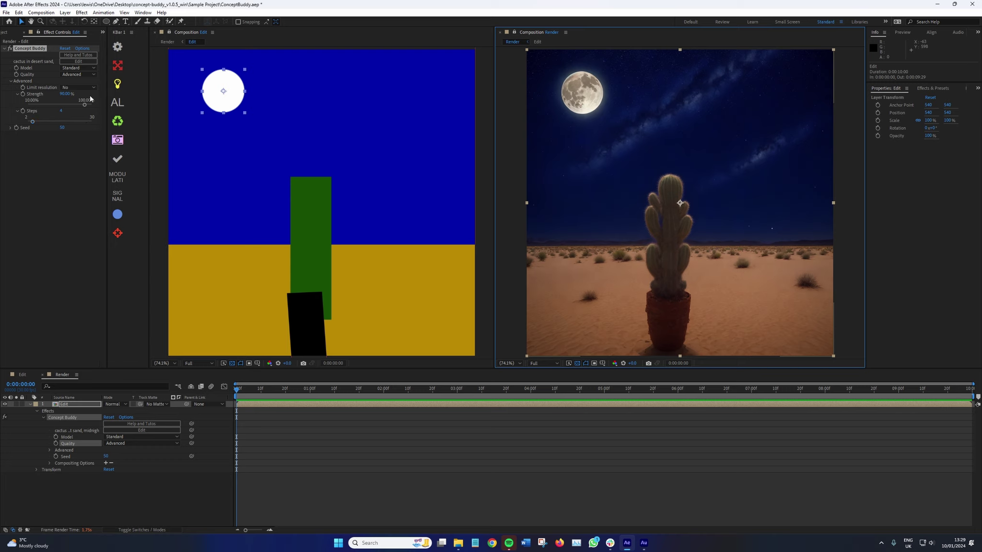
- Raise Concept Buddy Strength to 100% and set the Seed to 500050
click(70, 104)
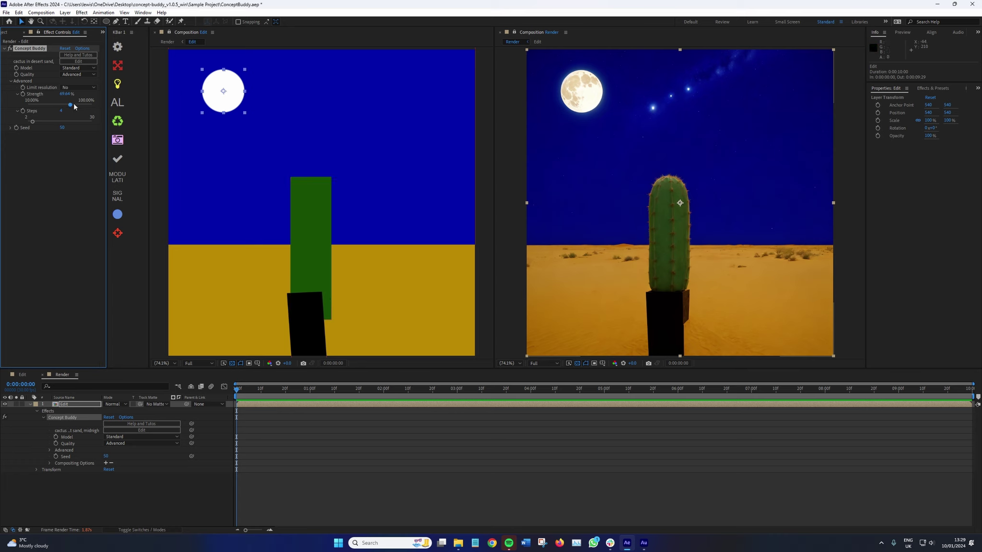
drag(75, 106, 156, 105)
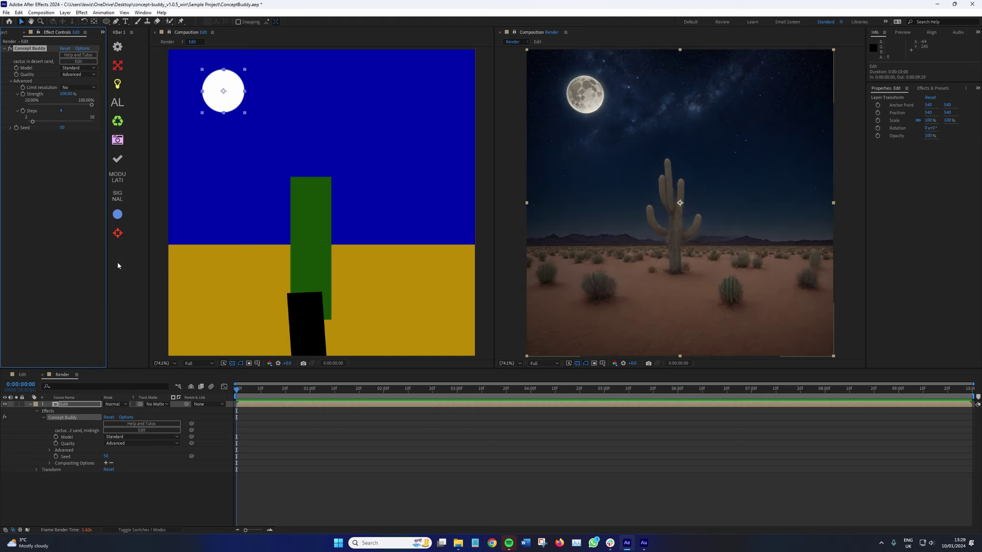
click(67, 128)
text(500050)
key(Return)
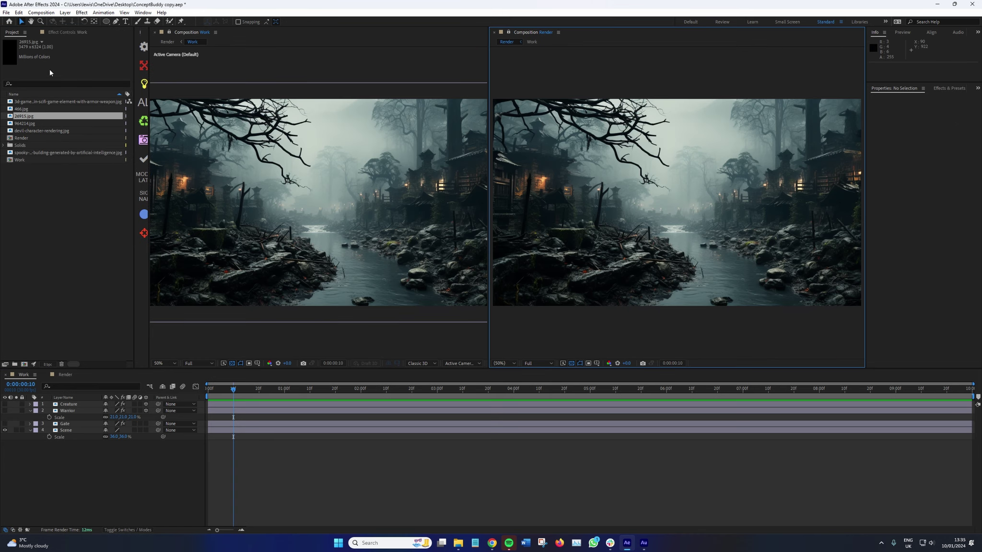
click(57, 32)
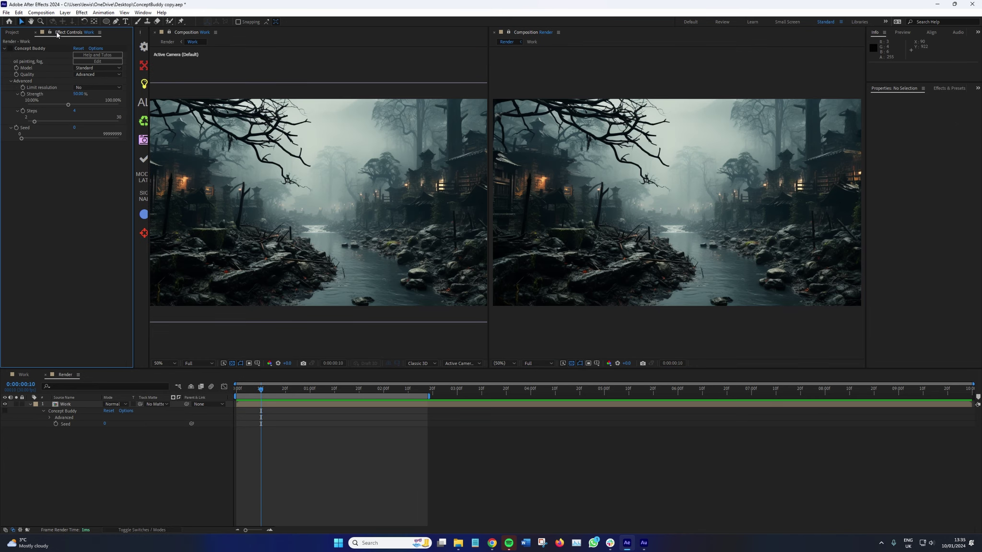
- Show the Work comp at 100% zoom and pan to inspect the river and waterfall
click(24, 375)
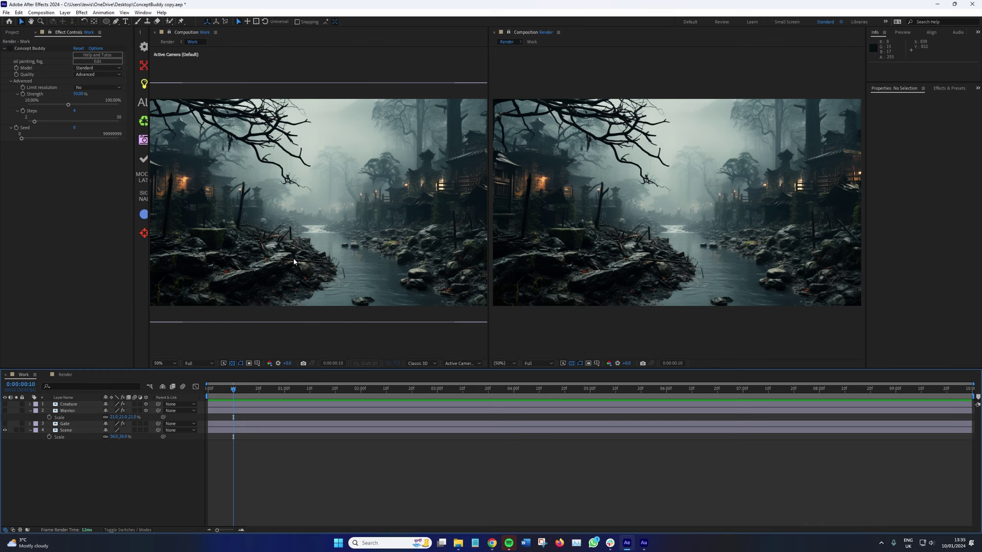
key(slash)
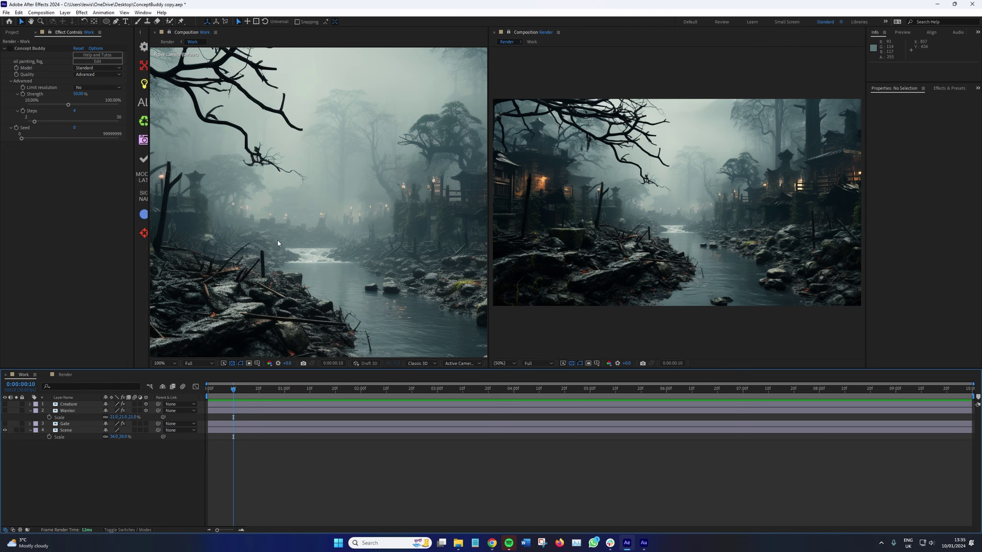
scroll(289, 232, left, 5)
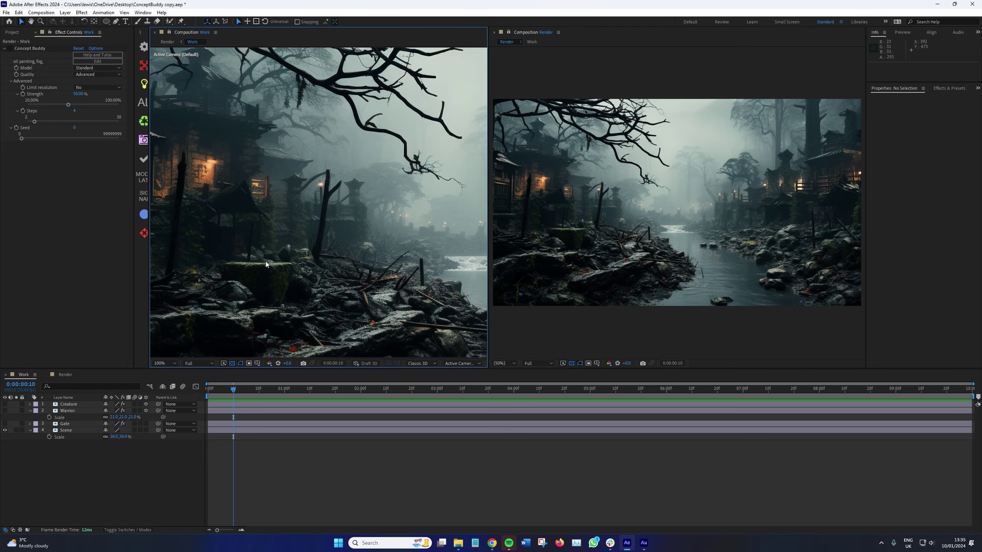
drag(276, 263, 145, 199)
scroll(195, 209, right, 5)
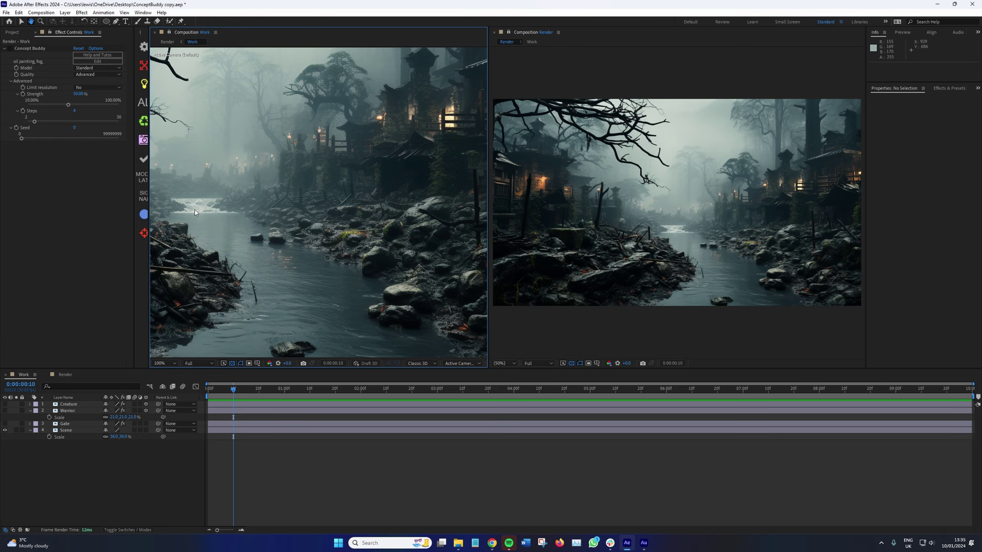
scroll(349, 194, right, 2)
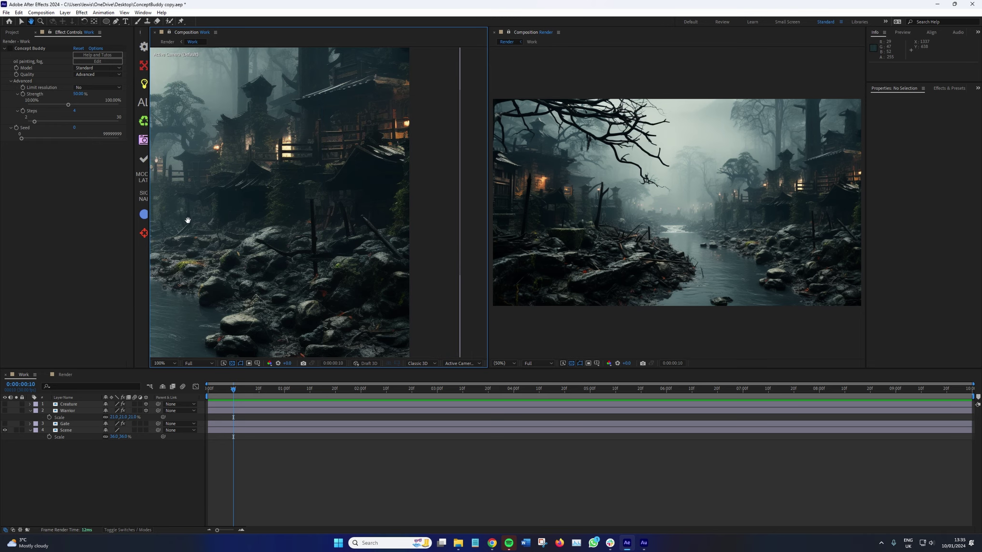
scroll(296, 233, down, 2)
scroll(261, 231, left, 2)
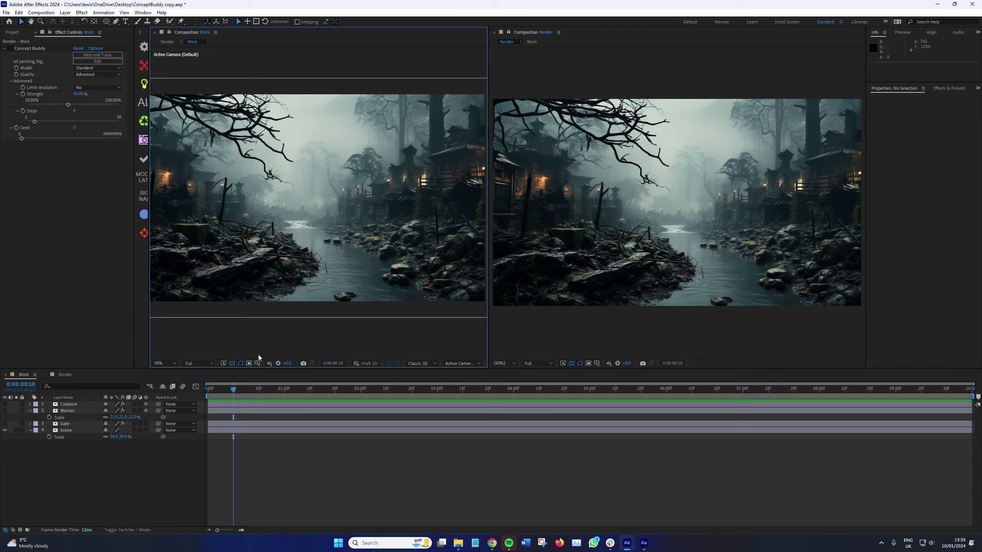
- Jump to the first frame and select the Gate layer
click(226, 392)
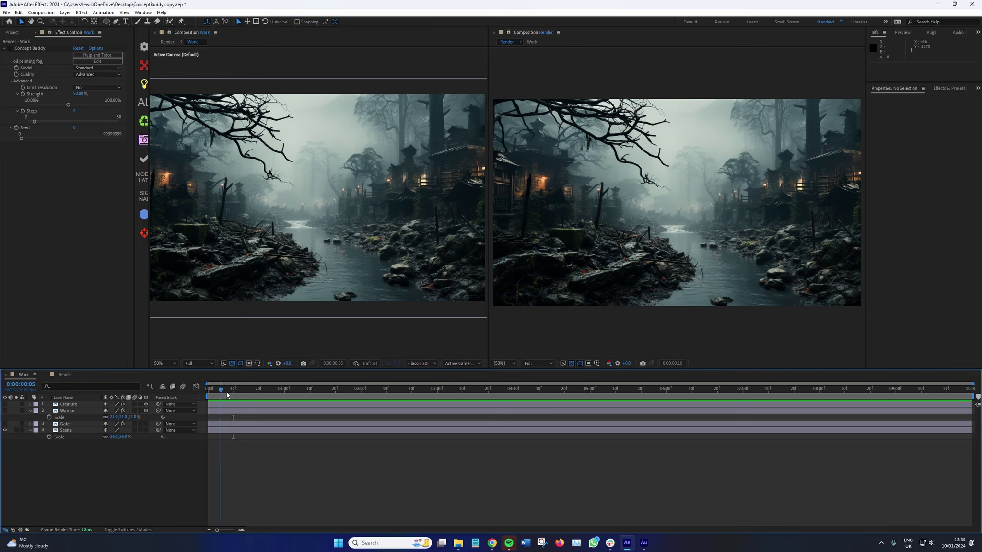
key(Home)
click(66, 425)
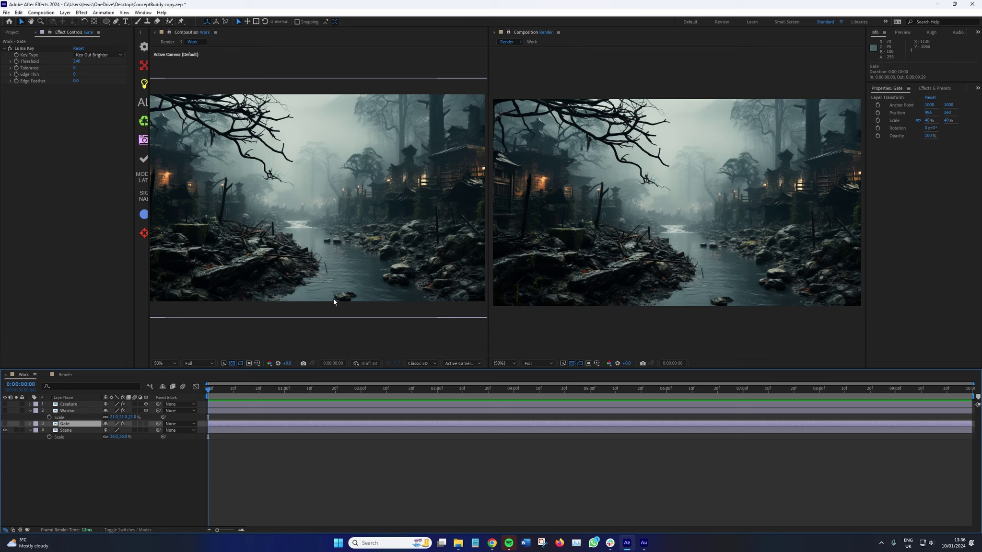
- Make the Gate layer visible in the Work comp, checking it at 100% then back at 50%
click(4, 424)
click(23, 448)
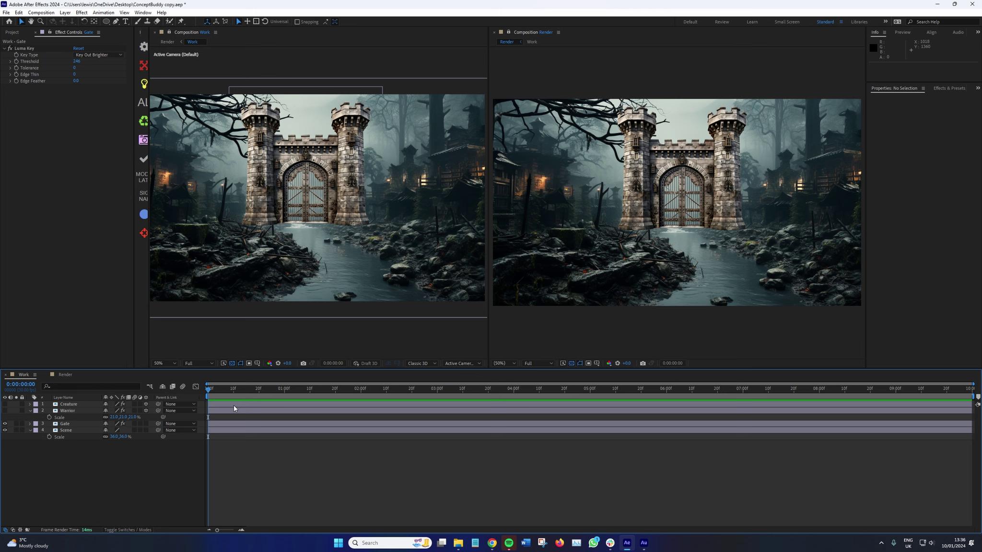
key(slash)
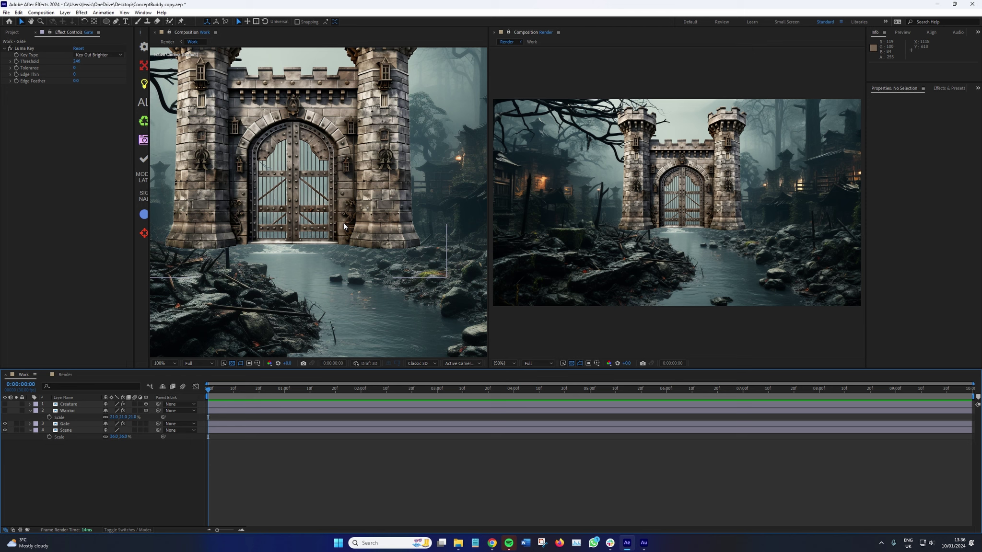
key(comma)
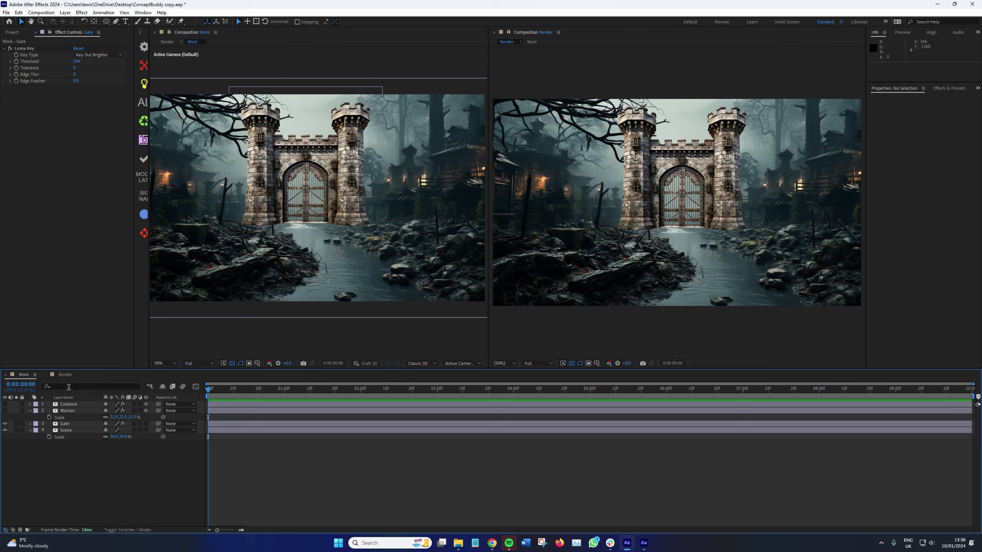
- Re-render the Render comp's Concept Buddy effect with the 'oil painting, fog,' prompt
click(65, 375)
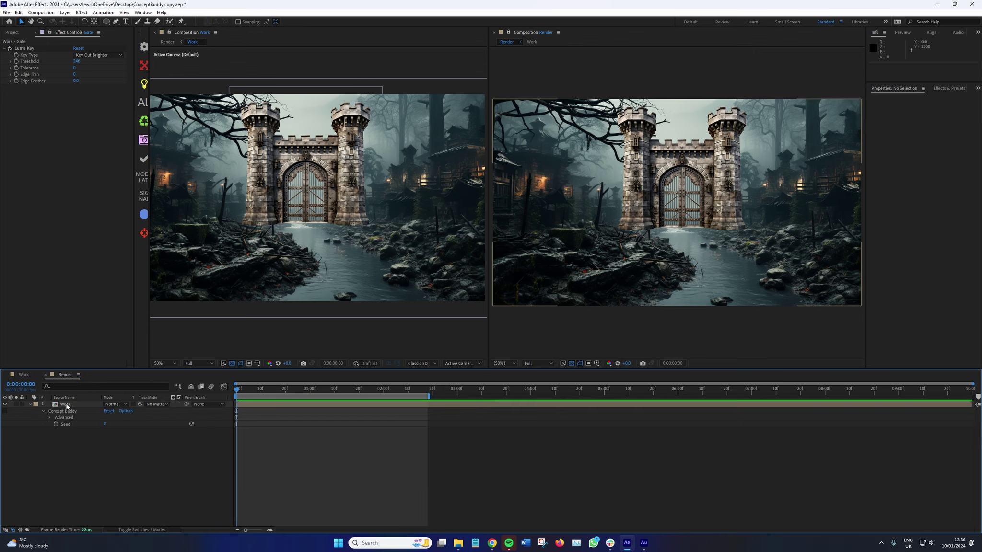
click(99, 62)
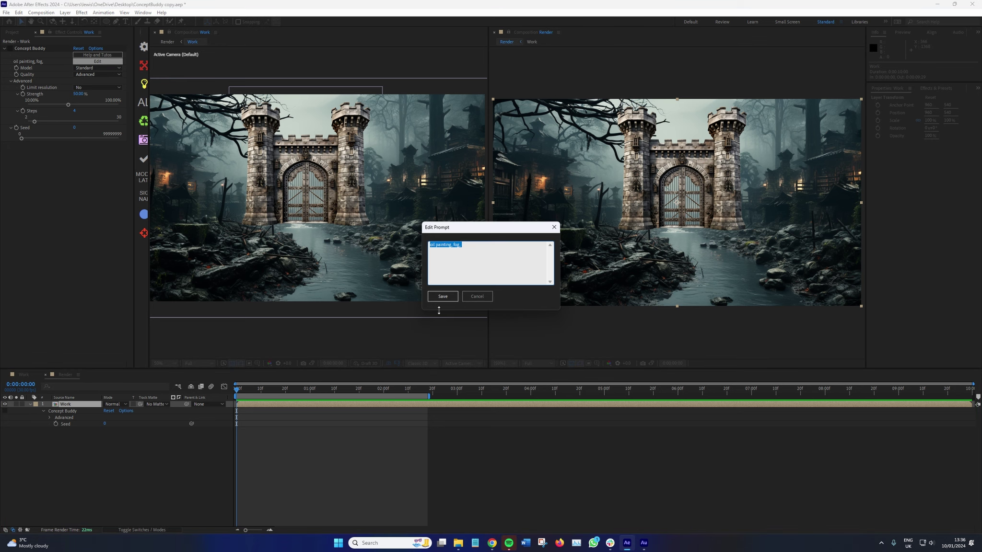
click(442, 297)
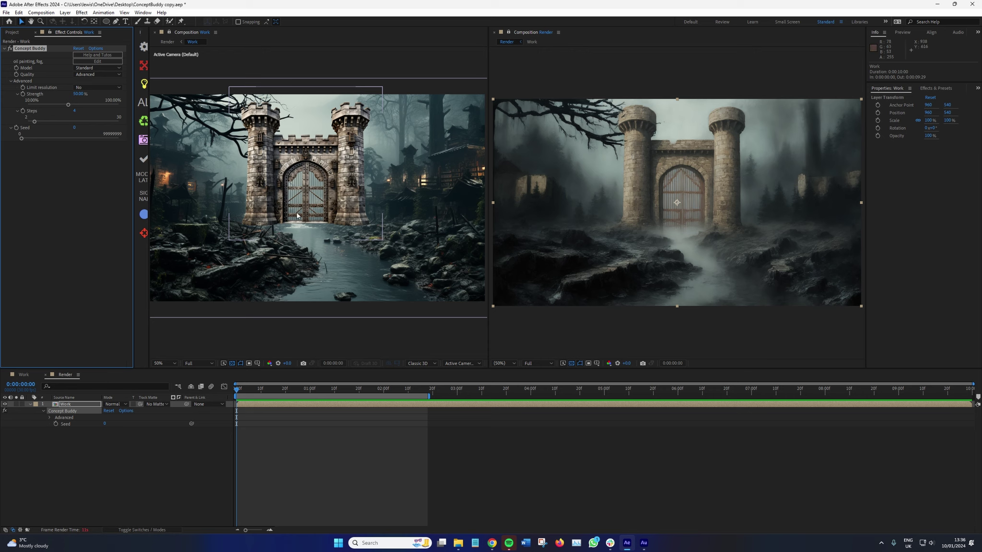
- Bypass the Concept Buddy effect in the Render comp
click(24, 374)
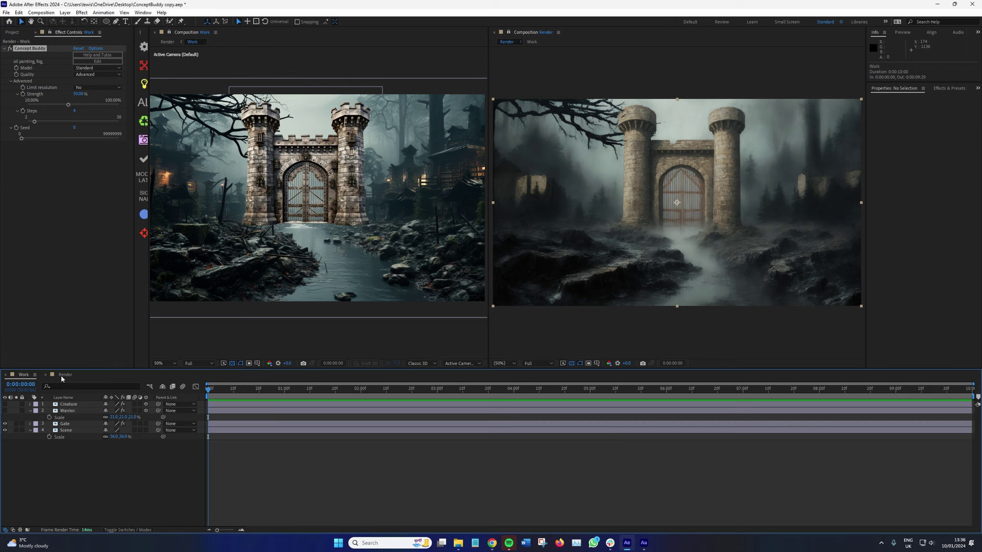
click(65, 375)
click(10, 48)
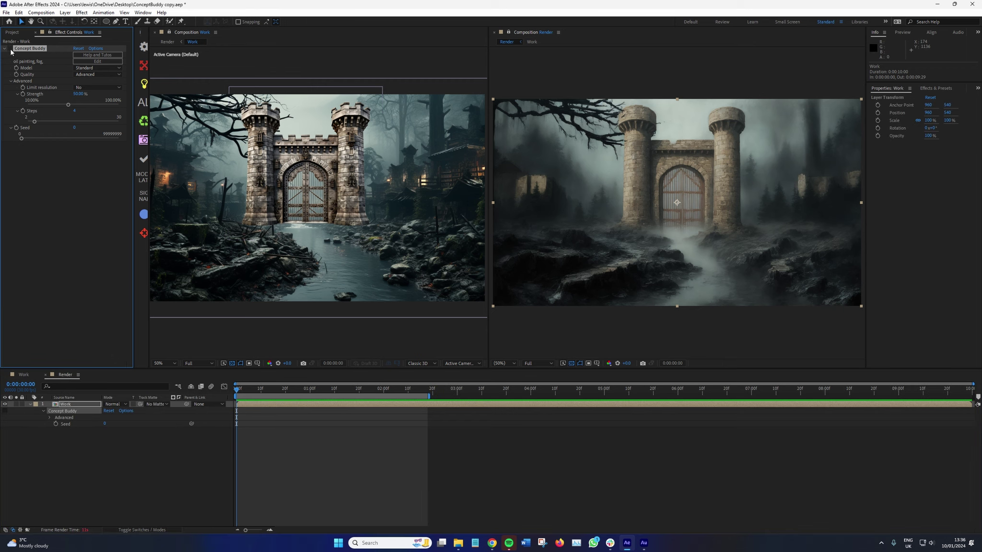
- Turn on the Warrior layer in the Work comp and inspect her at 200% zoom
click(26, 374)
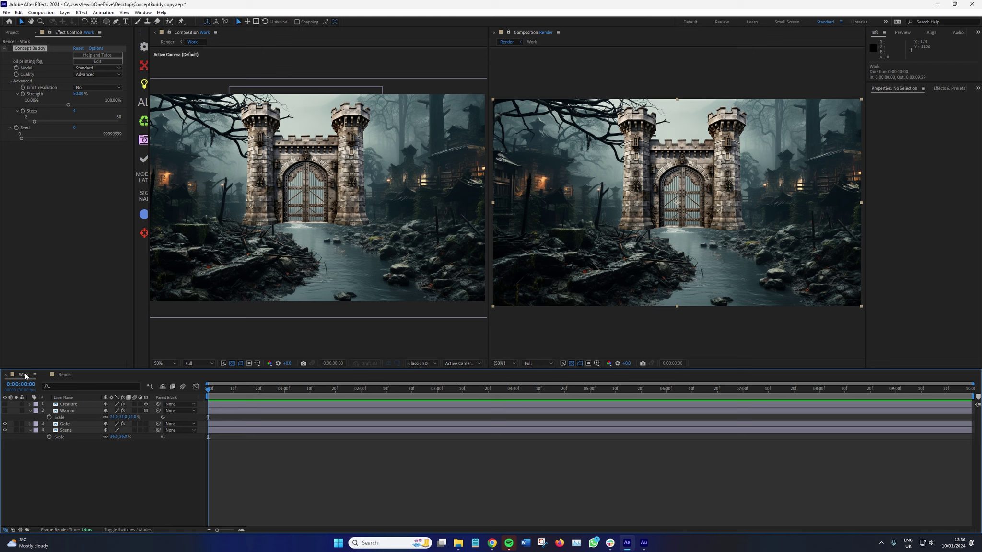
click(5, 410)
click(461, 192)
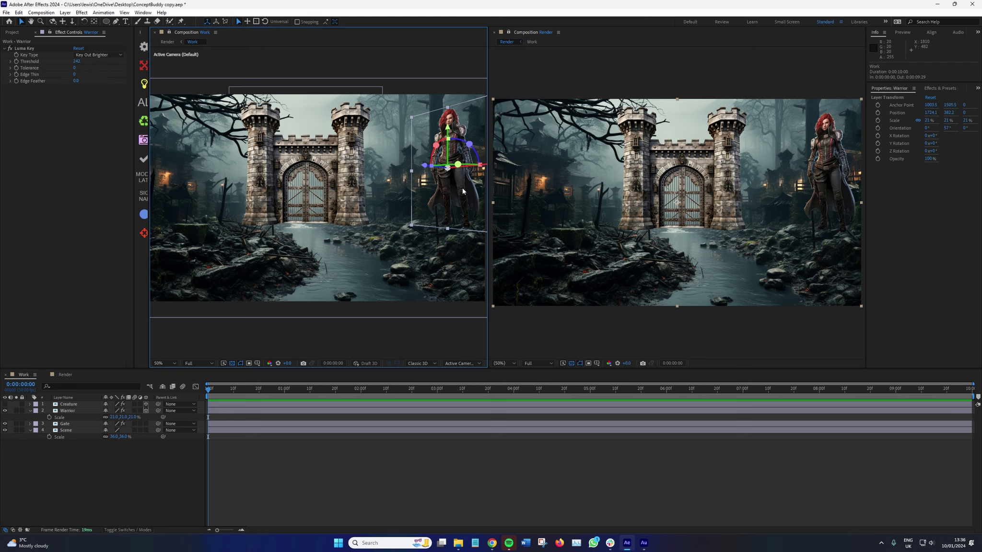
key(ctrl+z)
key(period)
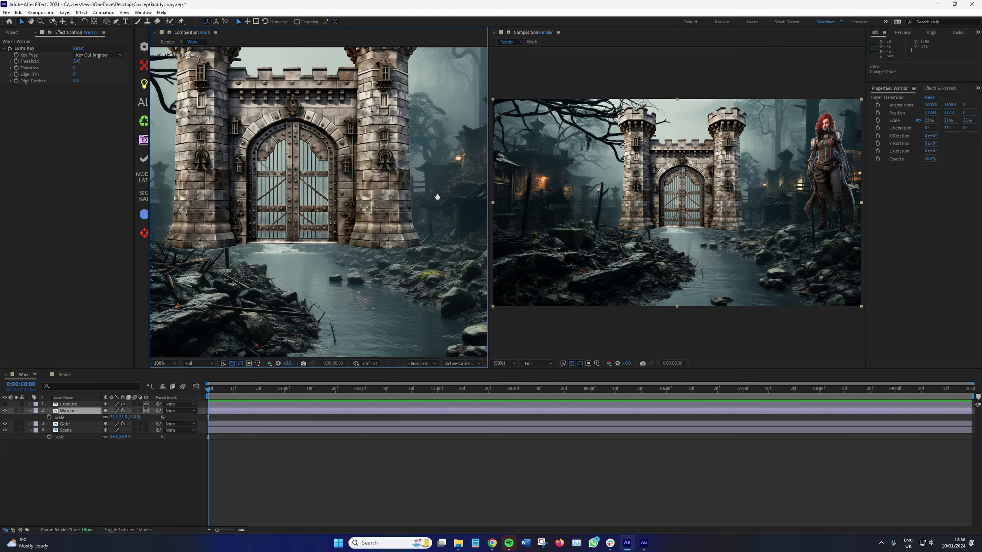
drag(437, 196, 201, 195)
key(period)
drag(434, 226, 291, 211)
key(v)
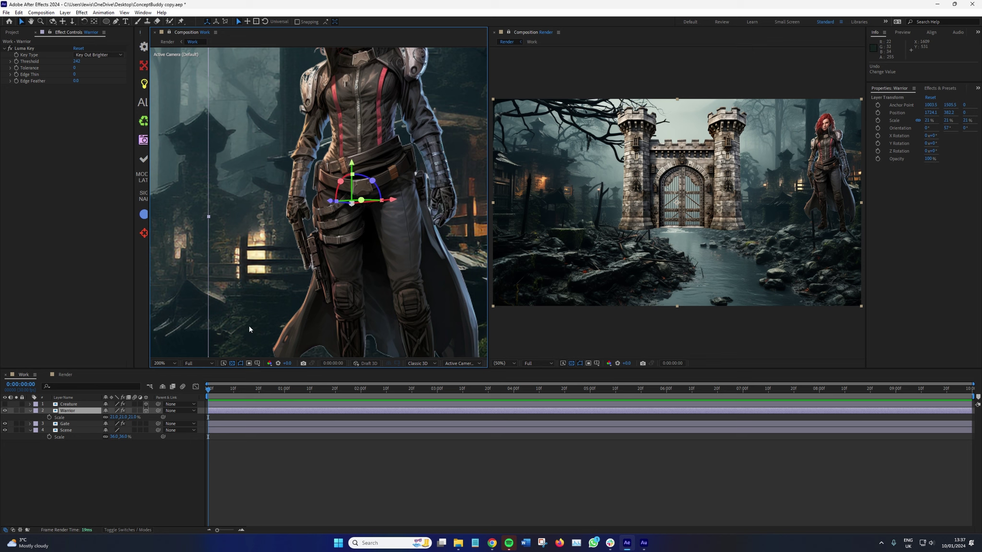
- Set the Work view magnification to Fit, deselect the warrior, and view the Render comp
click(163, 362)
click(169, 366)
click(167, 366)
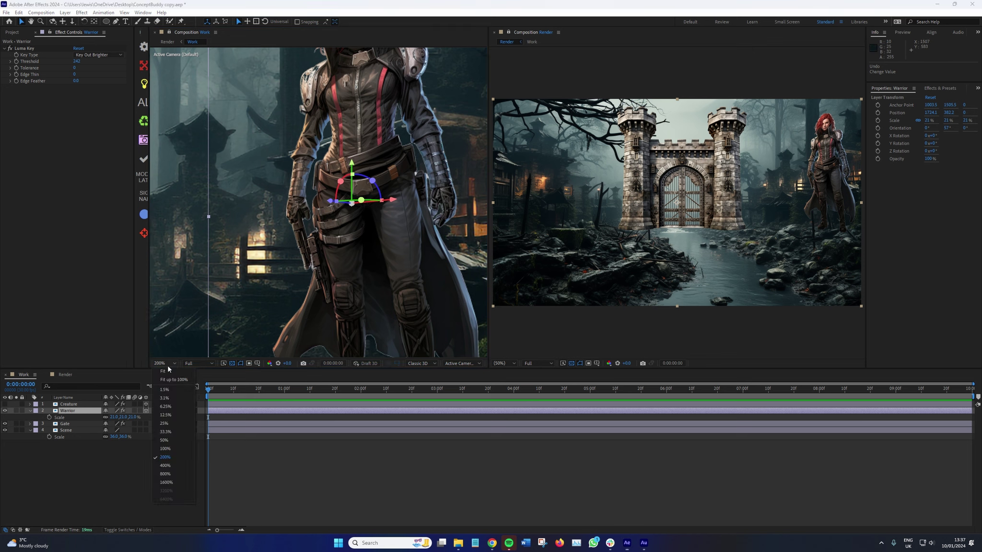
click(162, 371)
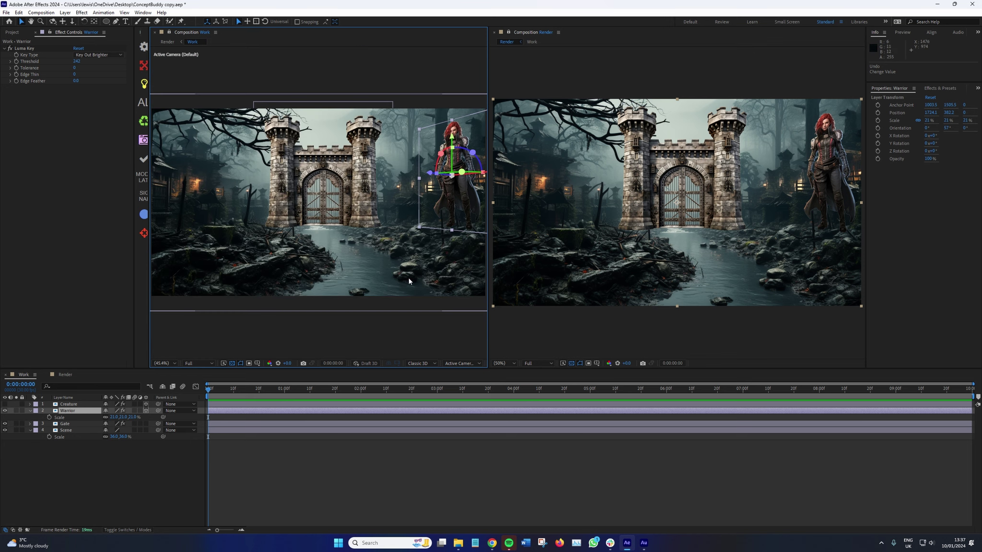
click(182, 474)
click(65, 374)
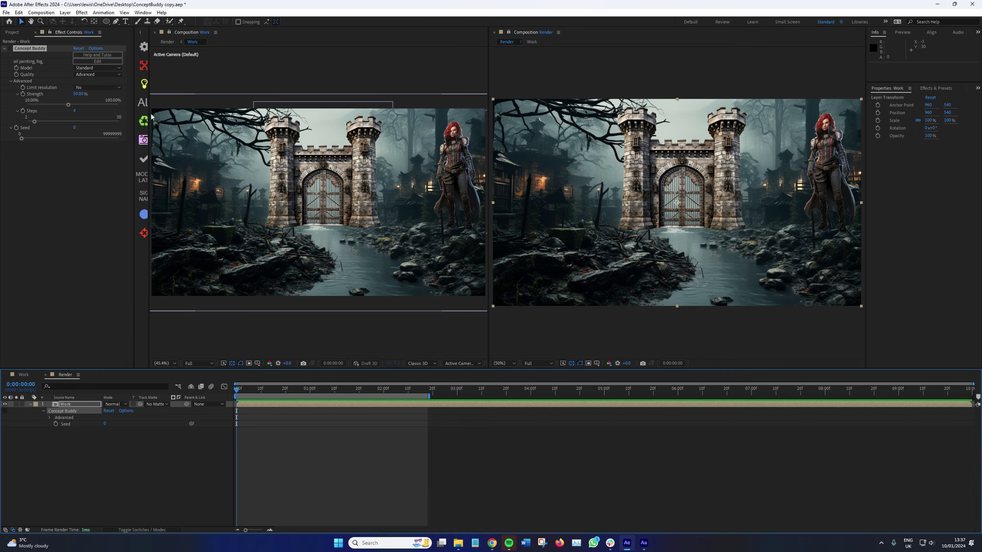
click(102, 63)
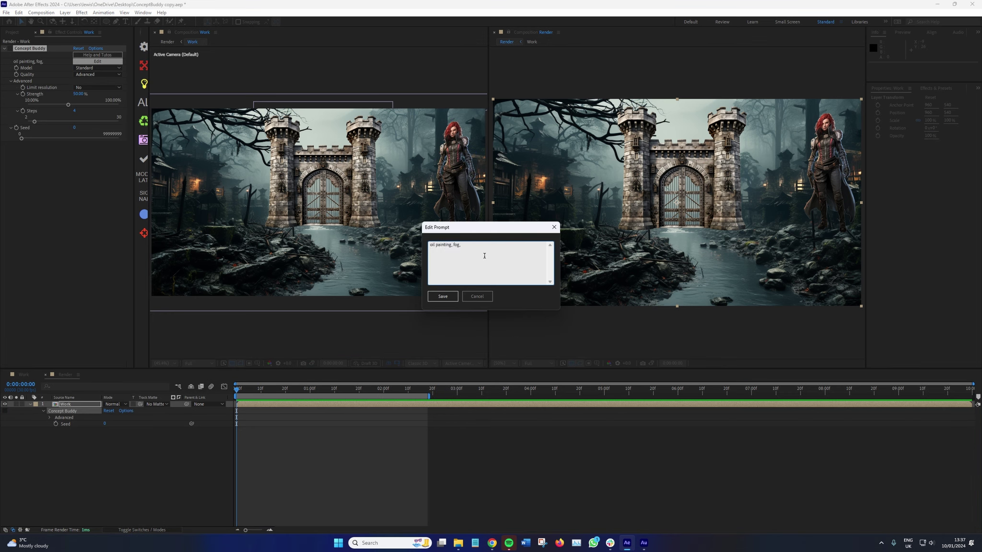
text(warrior on the right)
click(442, 296)
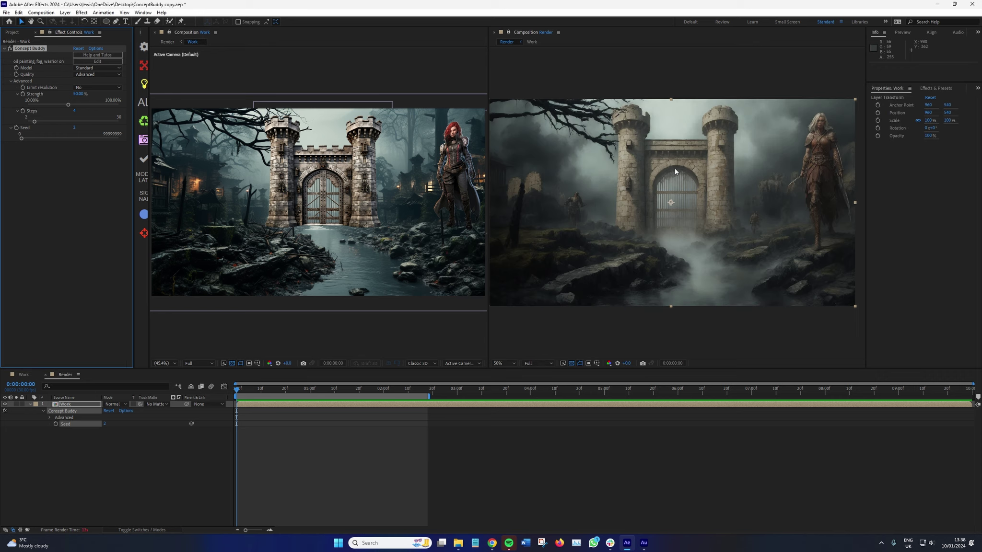
scroll(673, 167, up, 2)
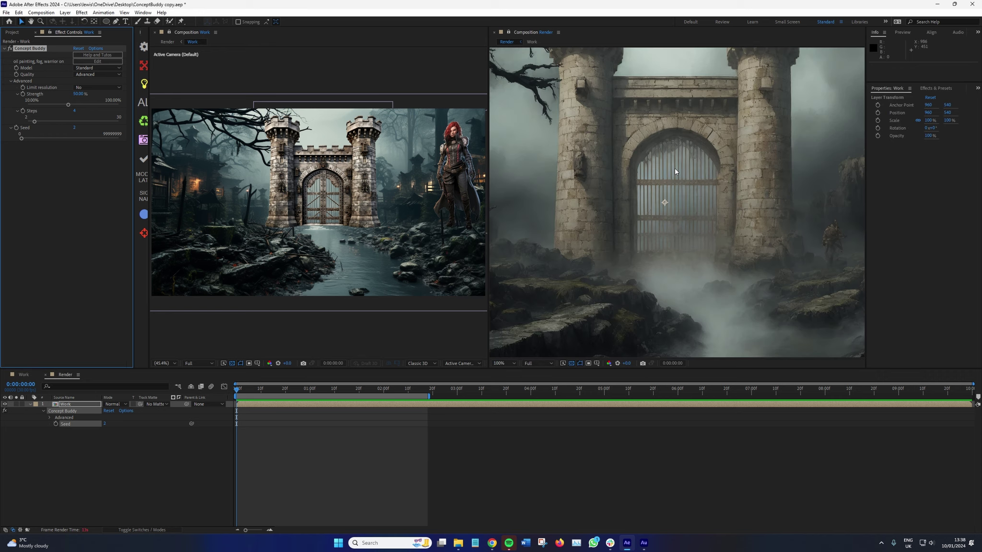
drag(843, 184, 510, 187)
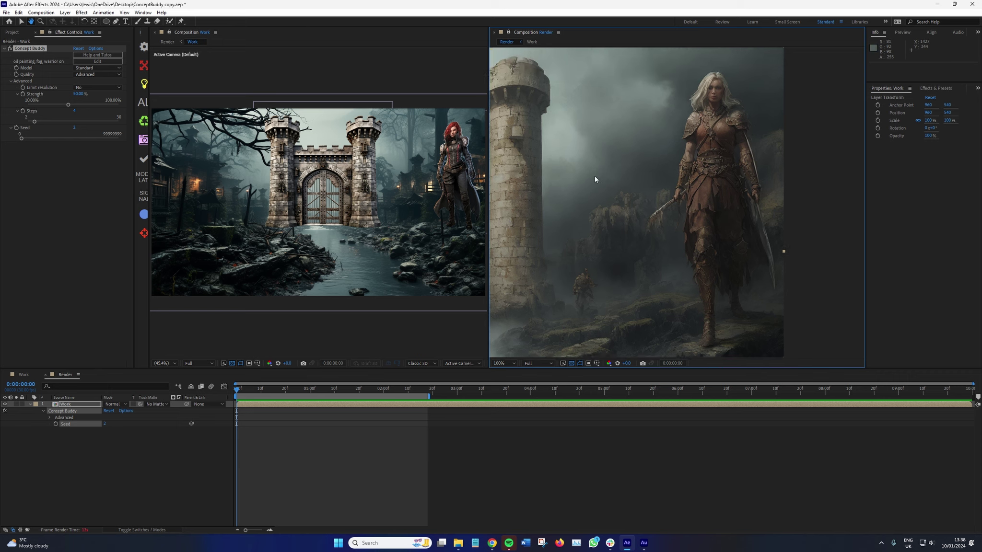
scroll(595, 176, down, 2)
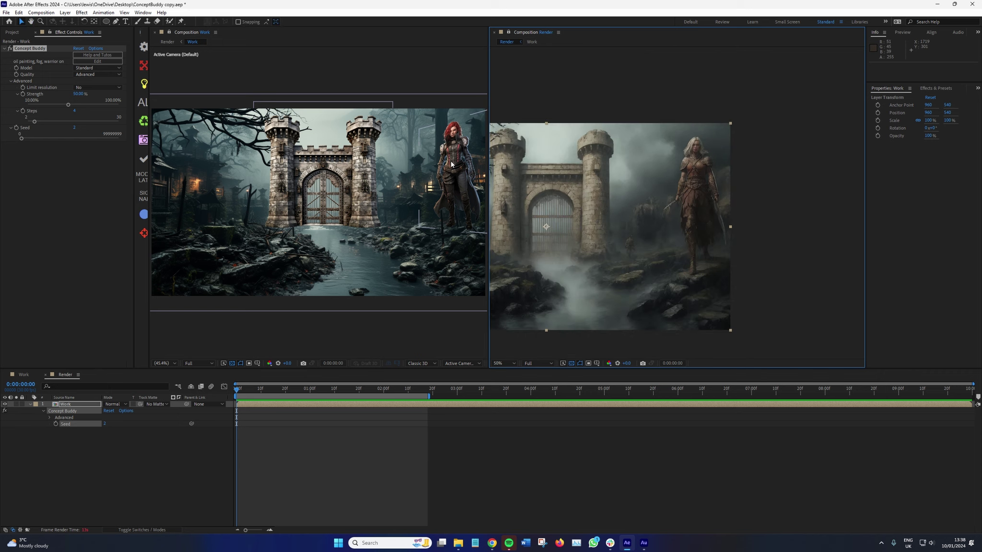
scroll(476, 152, up, 3)
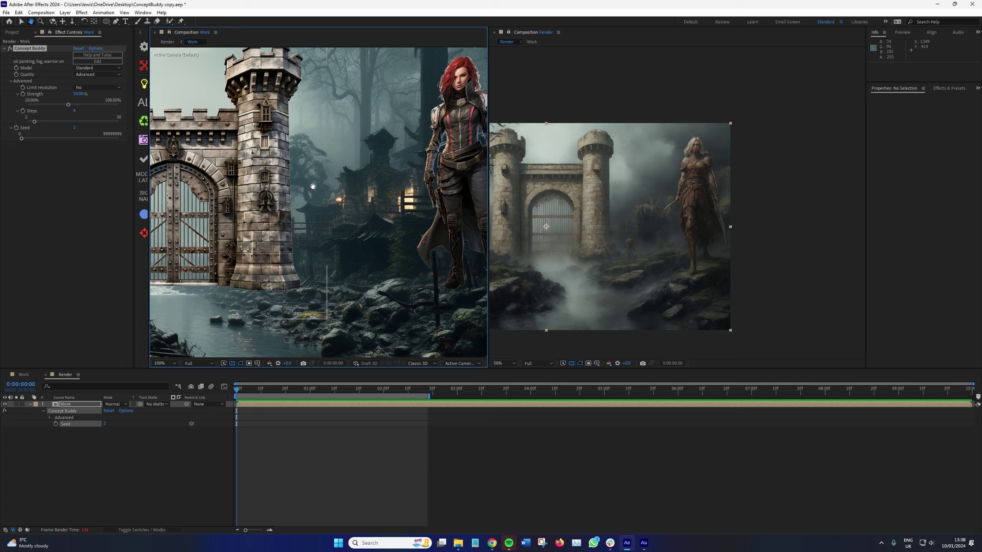
drag(312, 186, 432, 167)
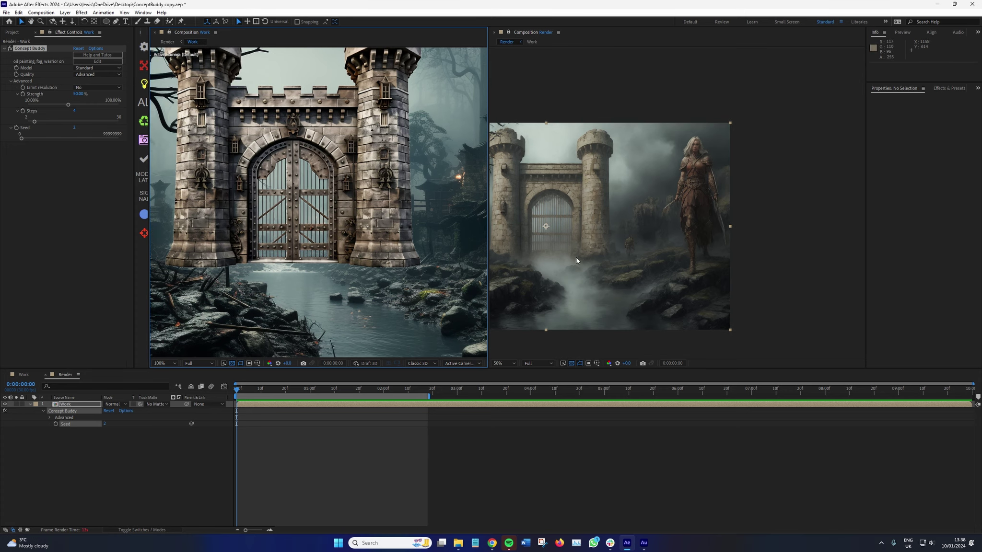
click(503, 363)
click(511, 389)
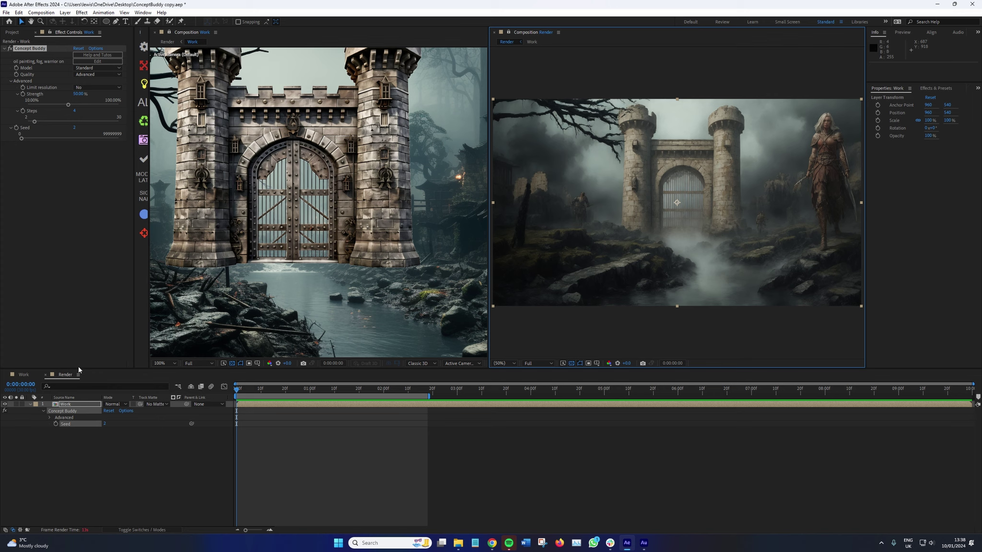
click(165, 363)
click(172, 389)
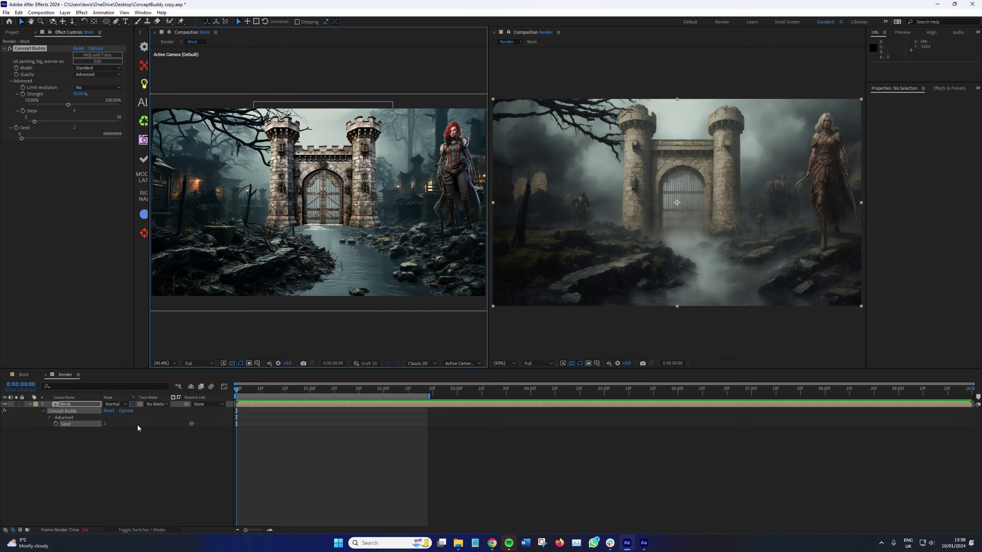
click(109, 471)
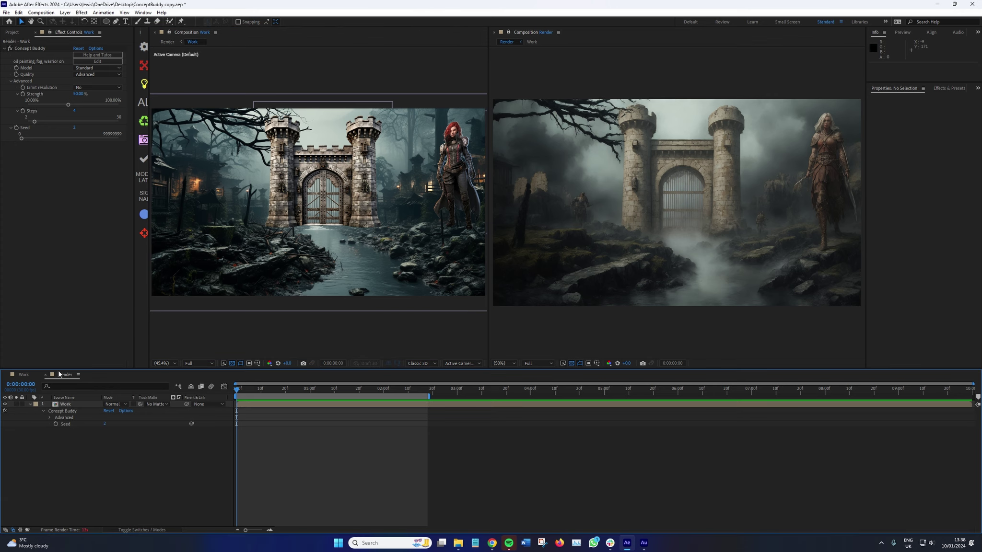
- Bypass Concept Buddy and turn on the Creature layer in the Work comp
click(10, 48)
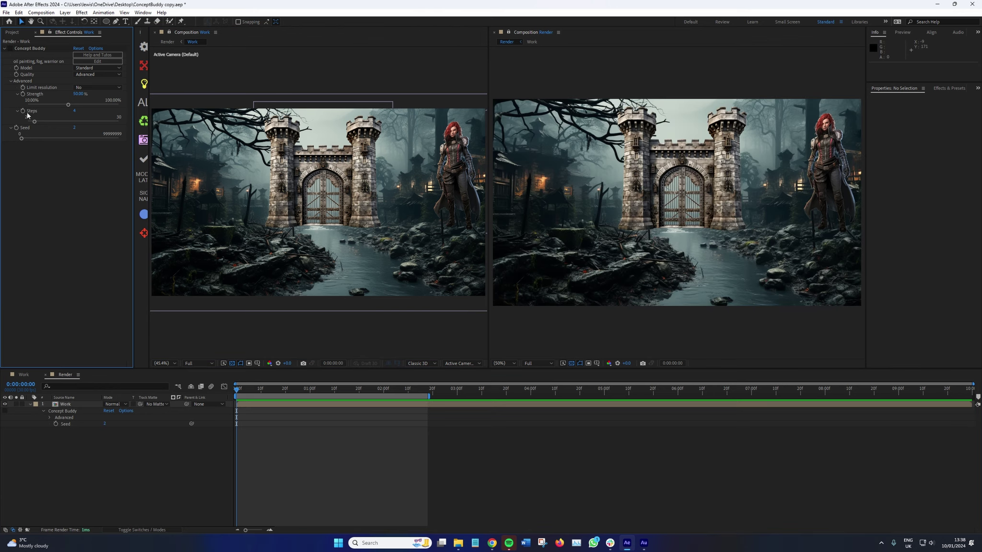
click(22, 375)
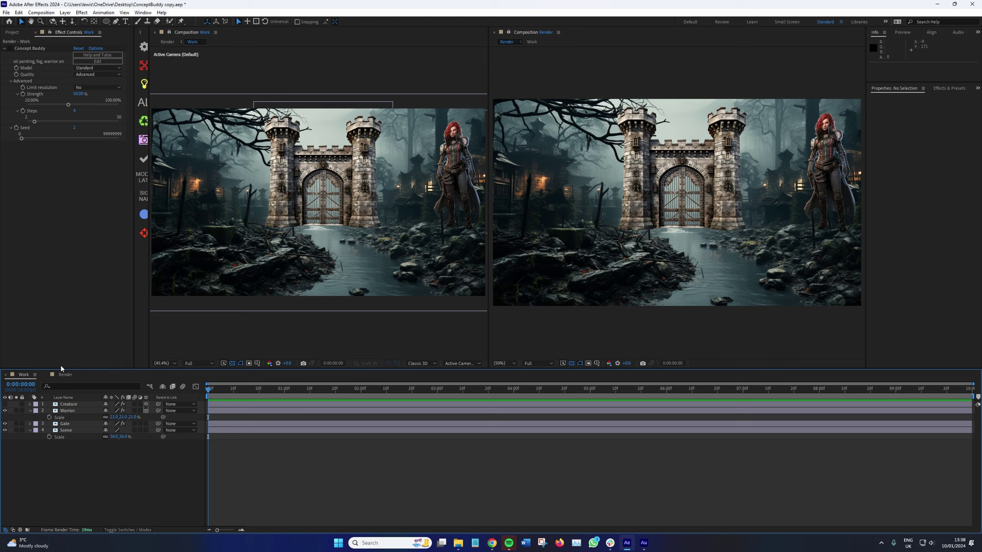
click(4, 404)
- Inspect the creature at 100% zoom in the Work view, then return to 50%
scroll(245, 244, up, 1)
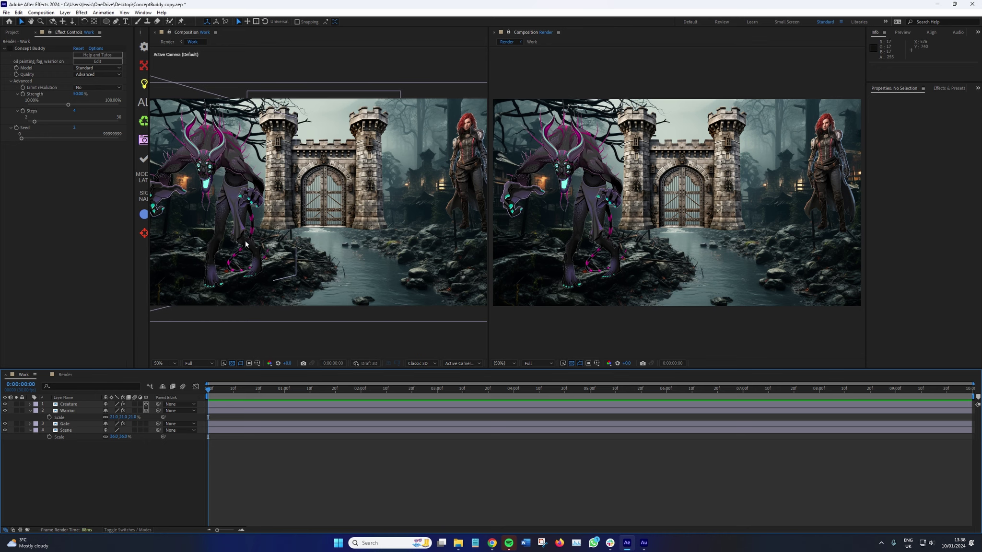
key(period)
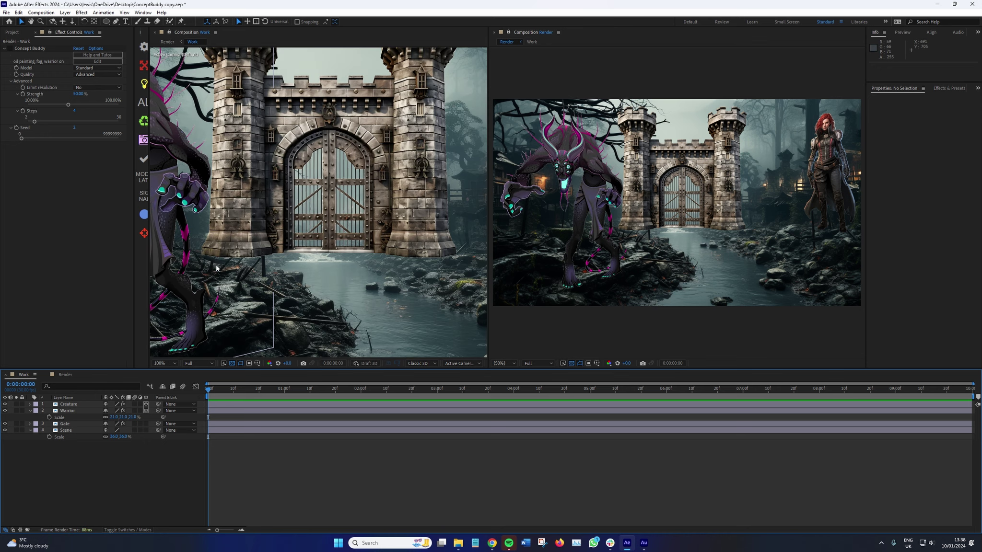
drag(216, 268, 464, 266)
drag(388, 261, 289, 258)
key(comma)
key(v)
click(71, 376)
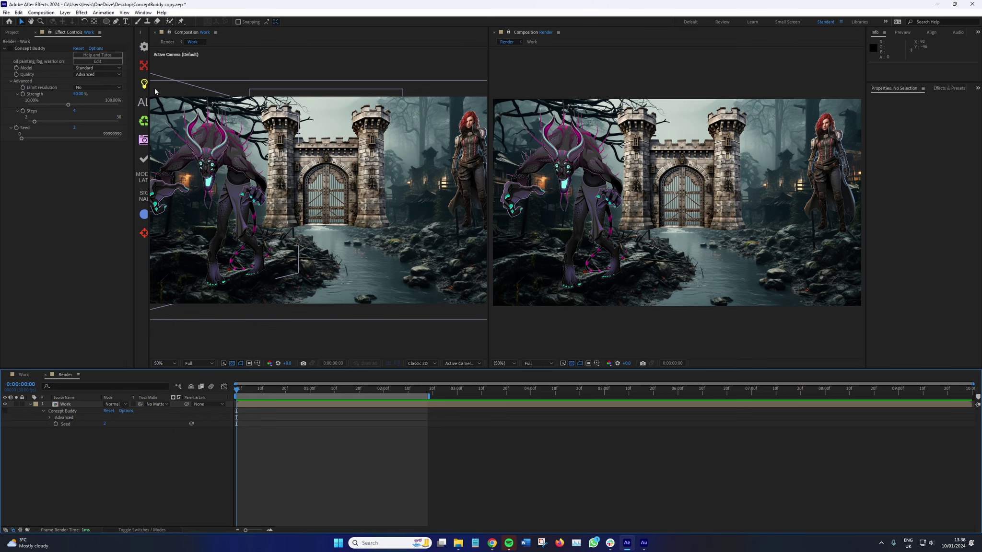
- Append ', mutated demon creature on the left' to the Concept Buddy prompt and save it
click(97, 61)
click(516, 254)
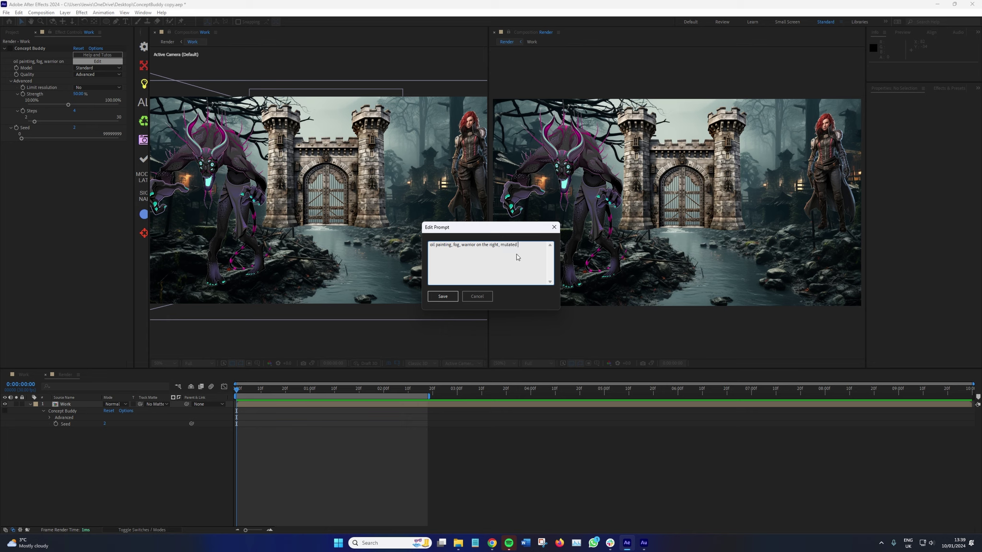
text(, mutated demon creature on the left)
click(442, 296)
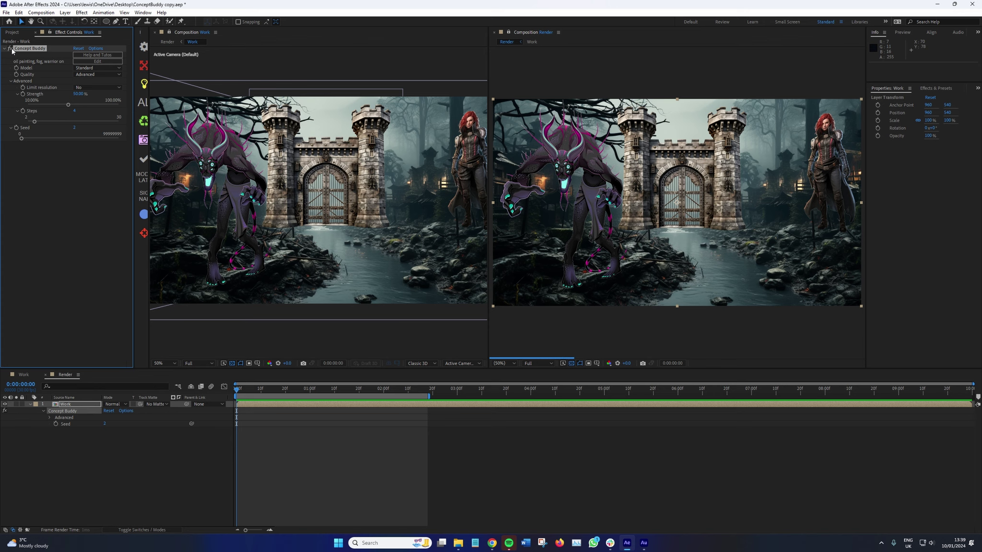
- Pan and fit the render preview to inspect the red demon beside the castle gate
scroll(698, 231, up, 2)
key(h)
drag(614, 192, 575, 230)
key(v)
scroll(643, 200, down, 2)
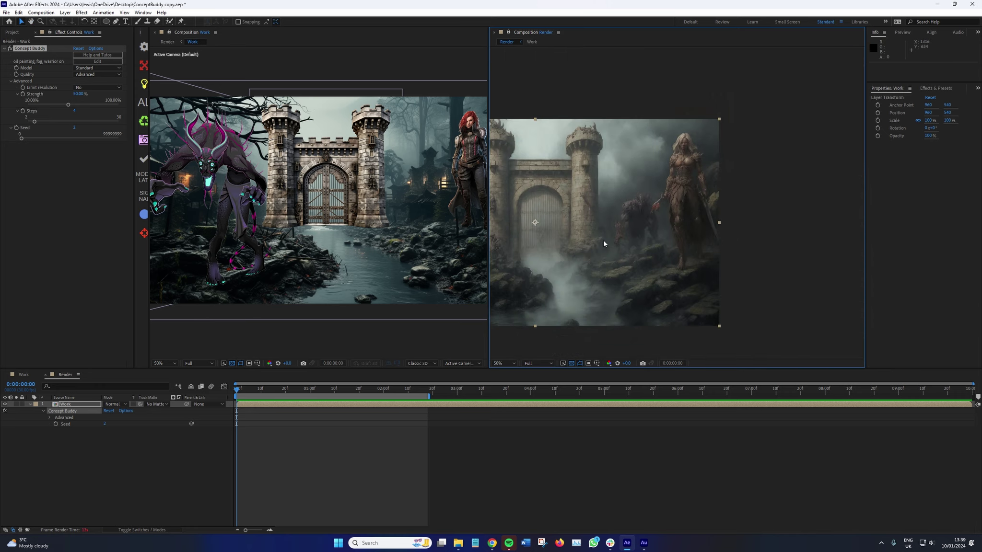
key(h)
drag(636, 231, 725, 211)
key(v)
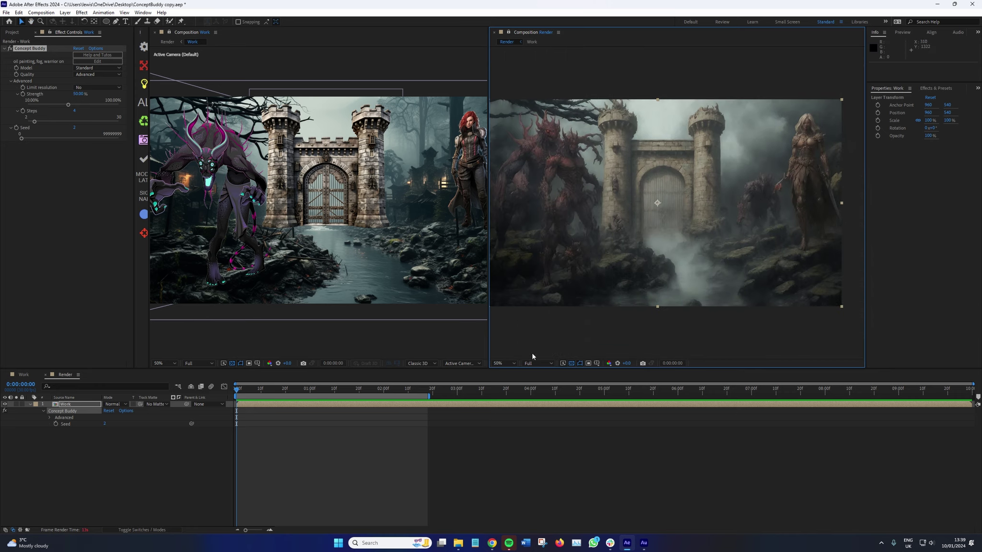
click(501, 363)
click(508, 379)
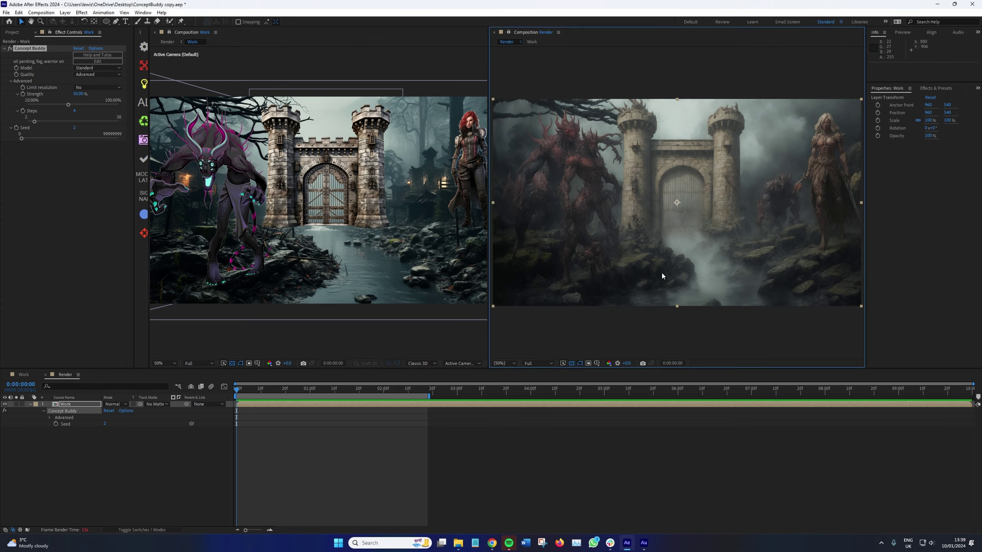
scroll(653, 201, up, 2)
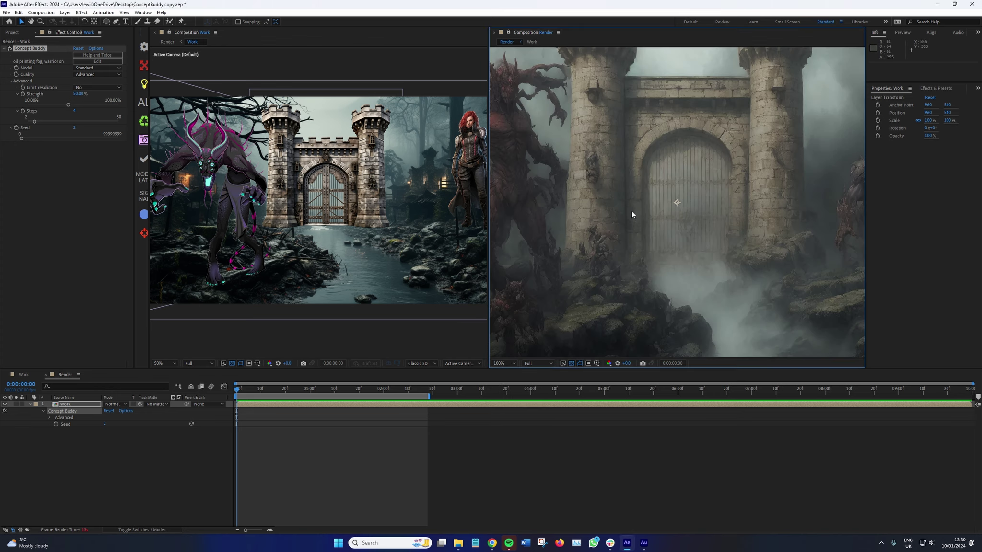
drag(712, 217, 863, 255)
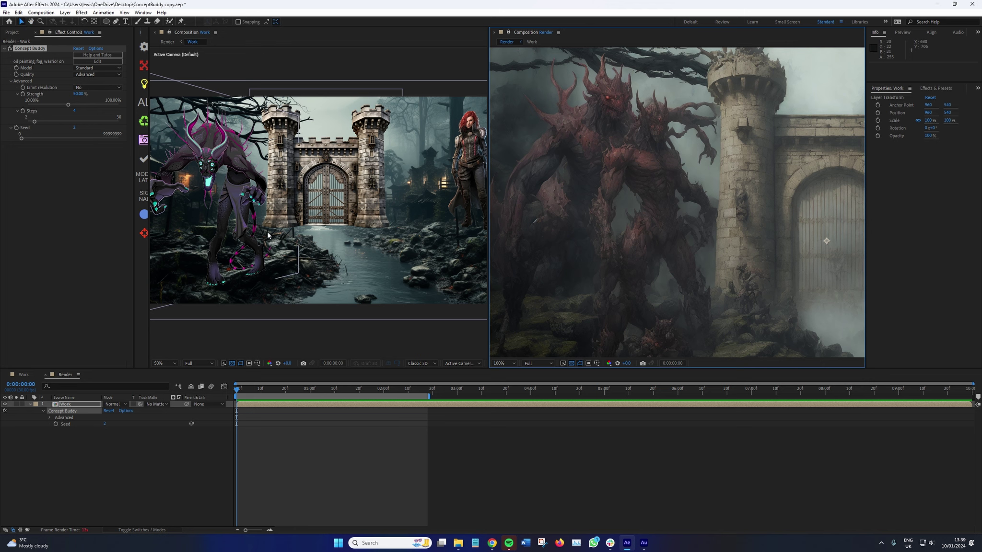
click(227, 199)
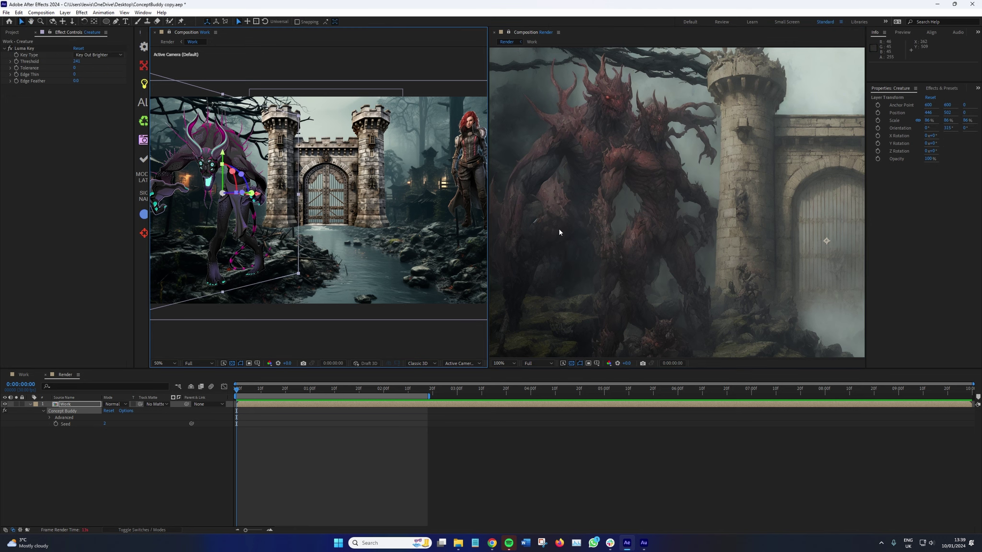
- Drag Yellow Solid 2 right across the grass in the Edit 1 meadow sketch
scroll(643, 250, down, 2)
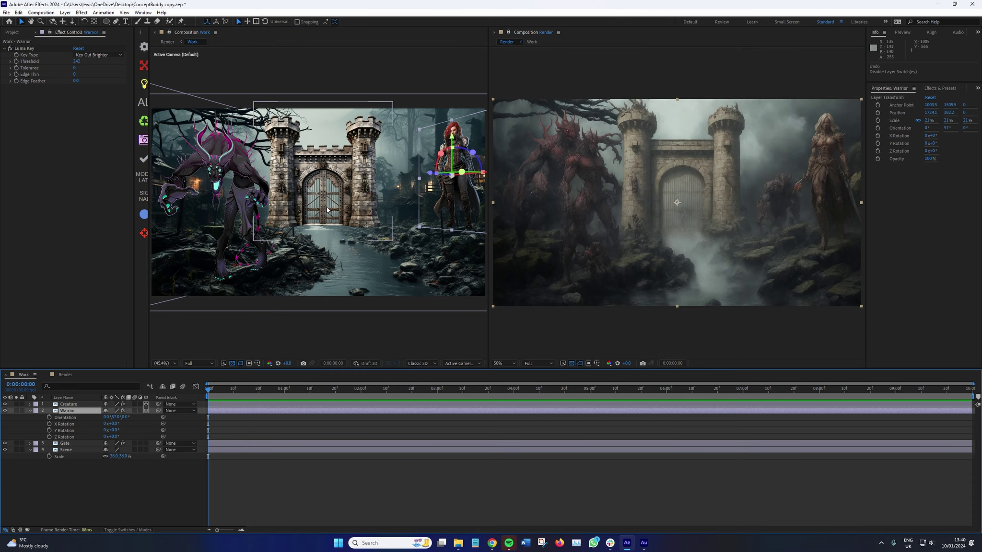
scroll(307, 211, up, 1)
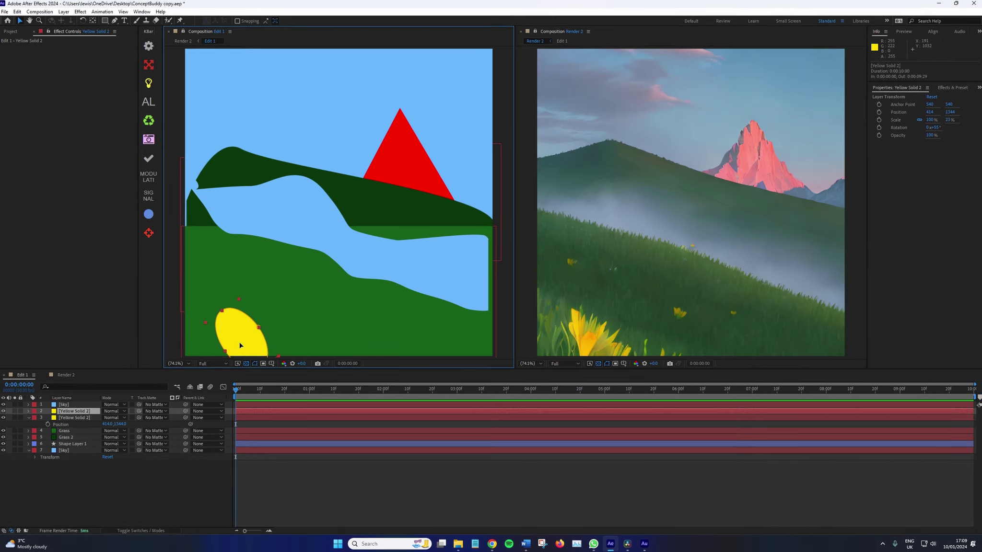
drag(239, 326, 345, 326)
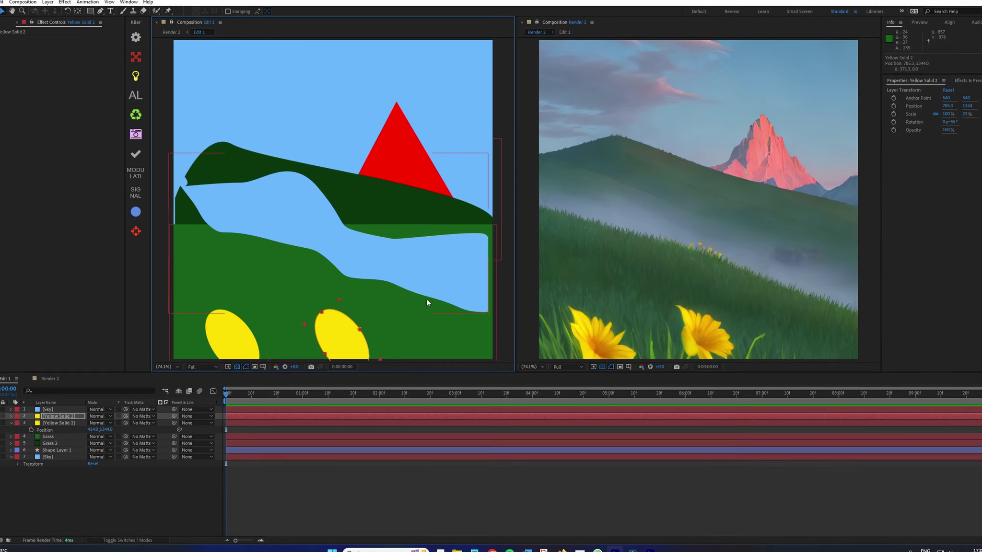
- Draw a red rectangle band across the middle of the Edit 1 canvas
click(120, 507)
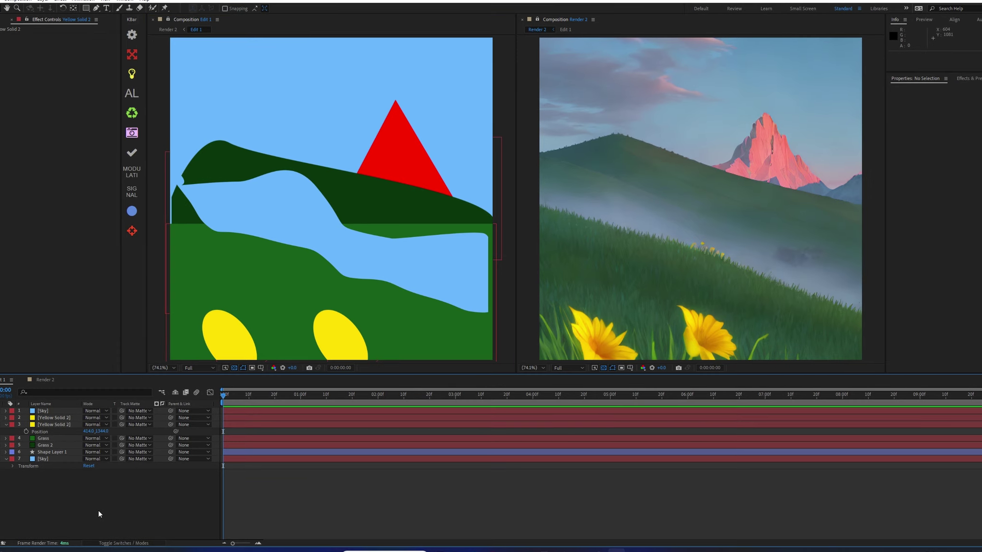
click(86, 8)
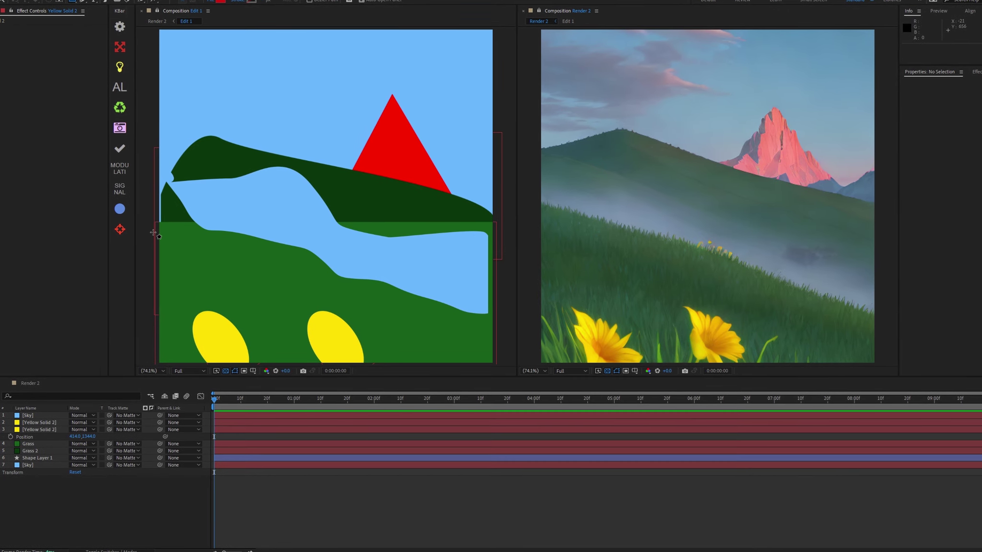
mouse_move(156, 233)
mouse_down()
mouse_move(195, 265)
mouse_move(503, 286)
mouse_move(513, 308)
mouse_up()
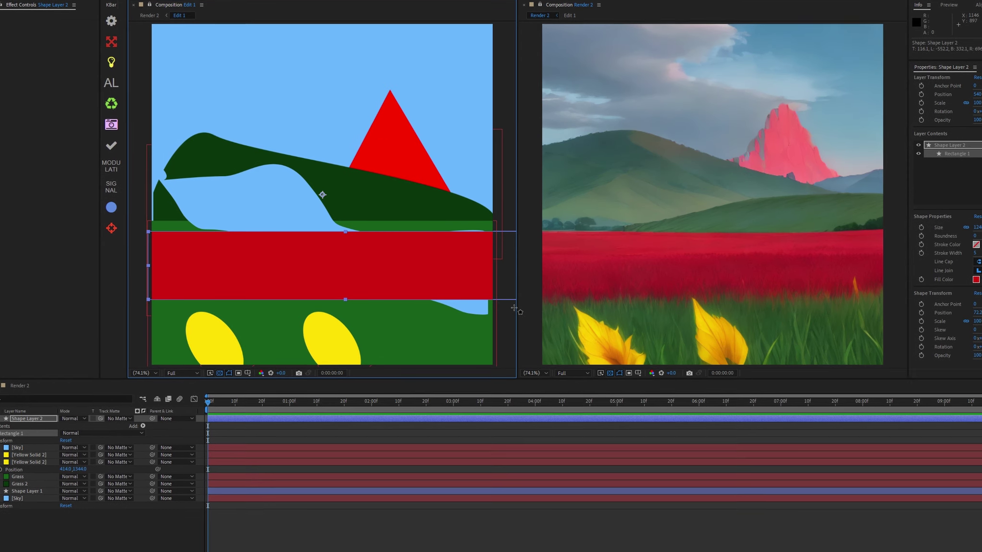